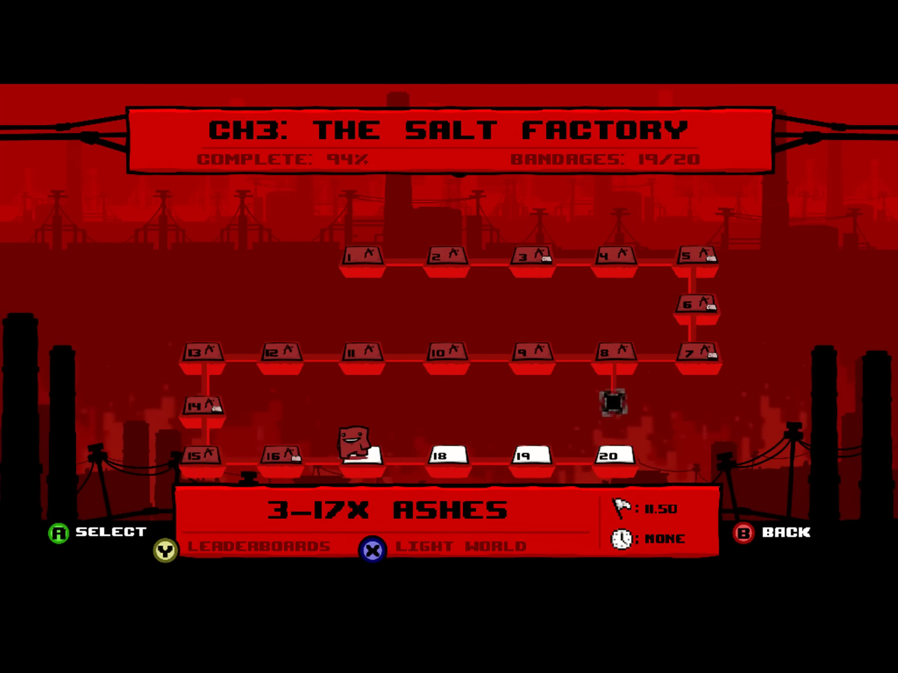
# Move along the Salt Factory map to level 3-17X Ashes and start it.
pyautogui.press('Up')
pyautogui.press('Up')
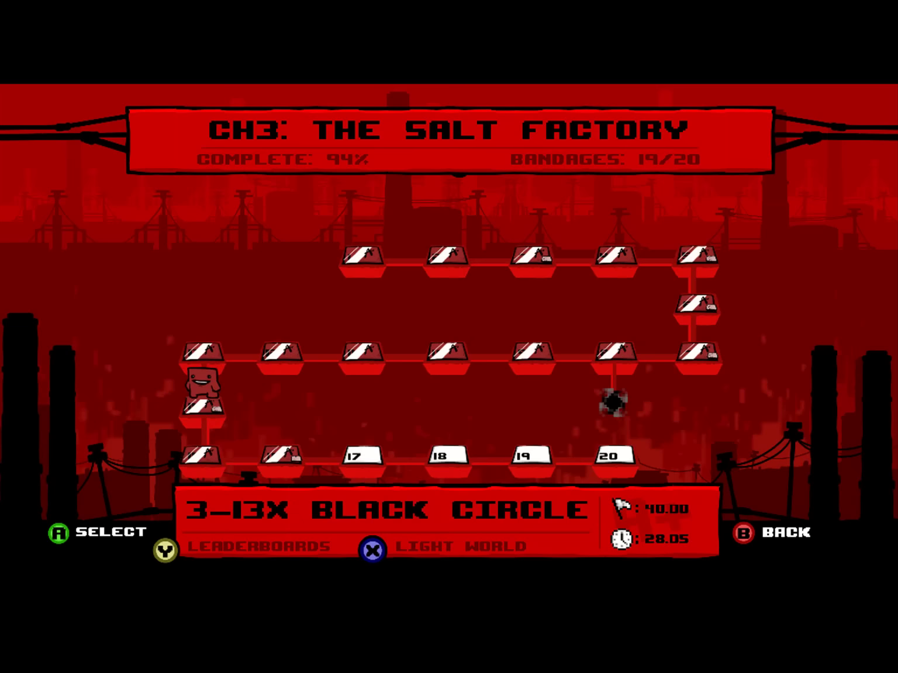
pyautogui.press('Right')
pyautogui.press('Right')
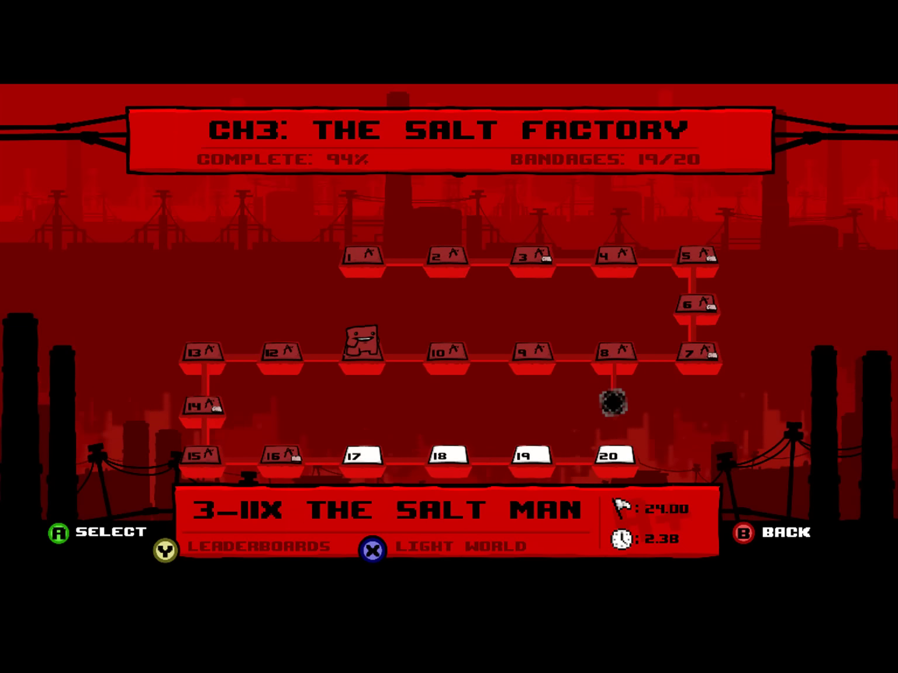
pyautogui.press('Left')
pyautogui.press('Left')
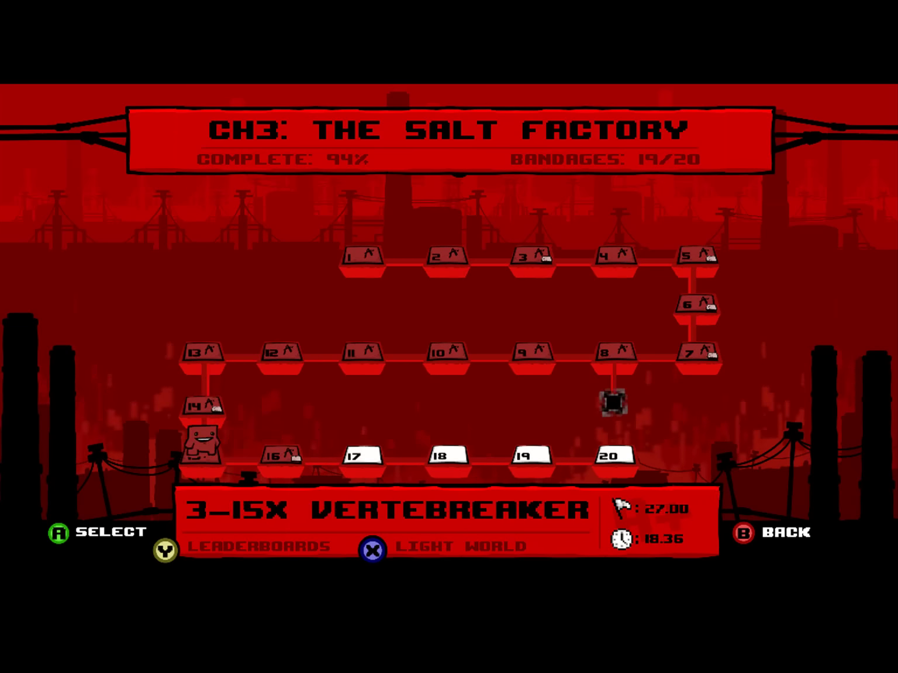
pyautogui.press('Right')
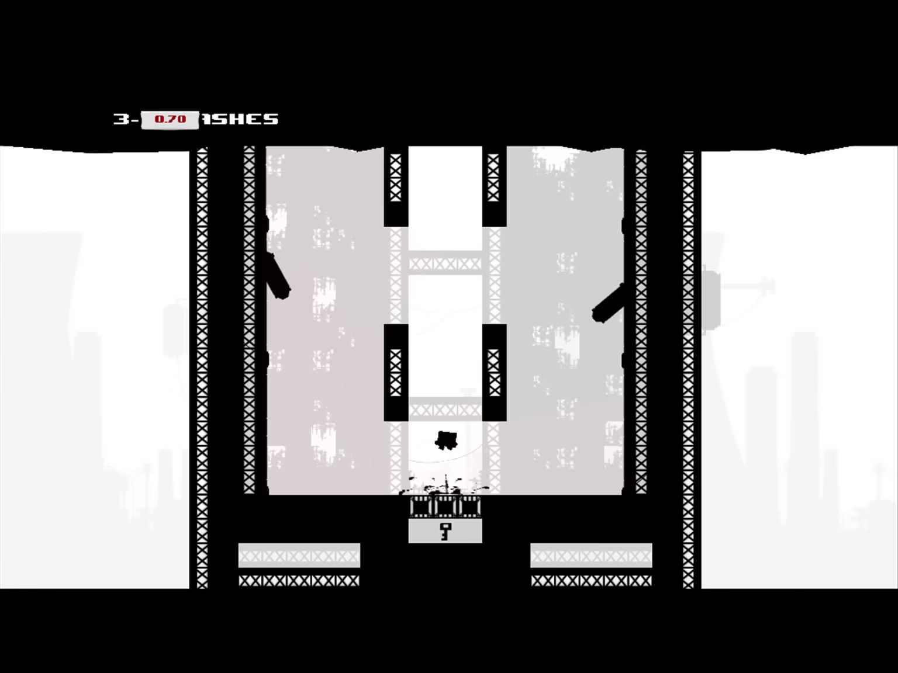
# Jump up the Ashes shaft to clear it with A+ in 11.50, then continue to Bile Duct.
pyautogui.press('space')
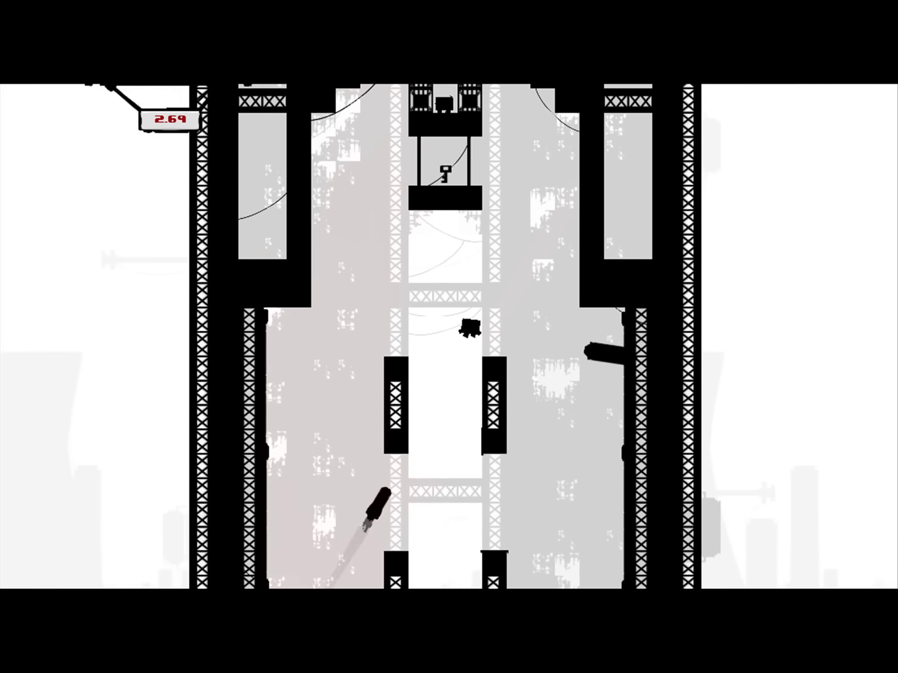
pyautogui.press('space')
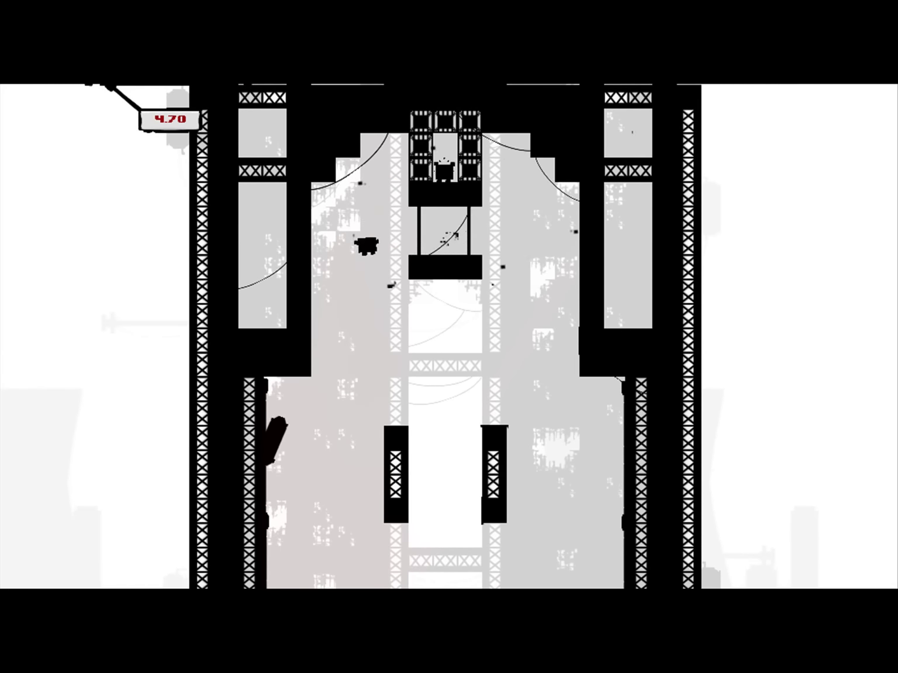
pyautogui.press('Right')
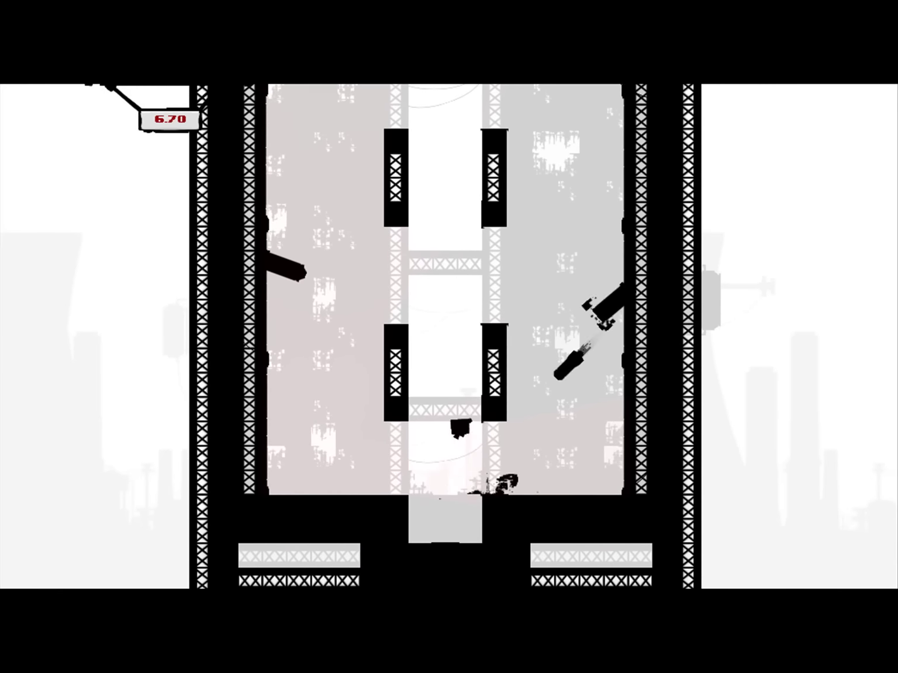
pyautogui.press('space')
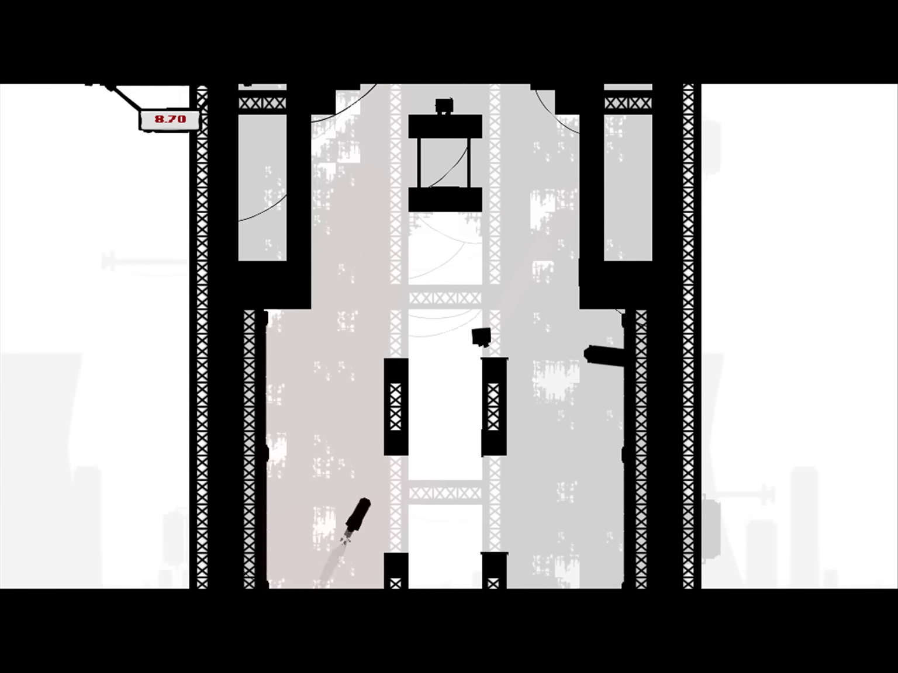
pyautogui.press('space')
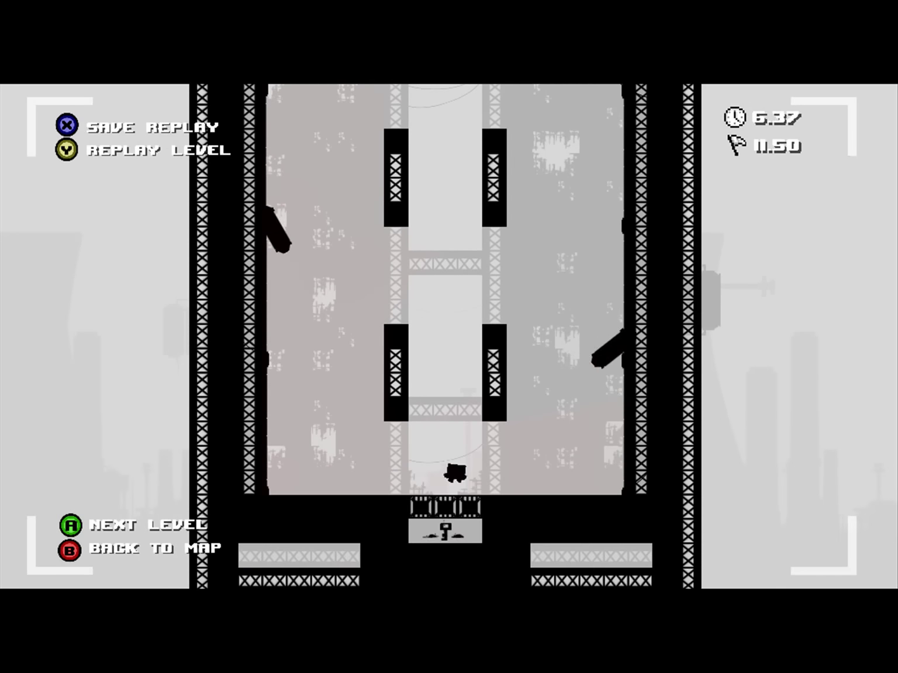
pyautogui.press('Return')
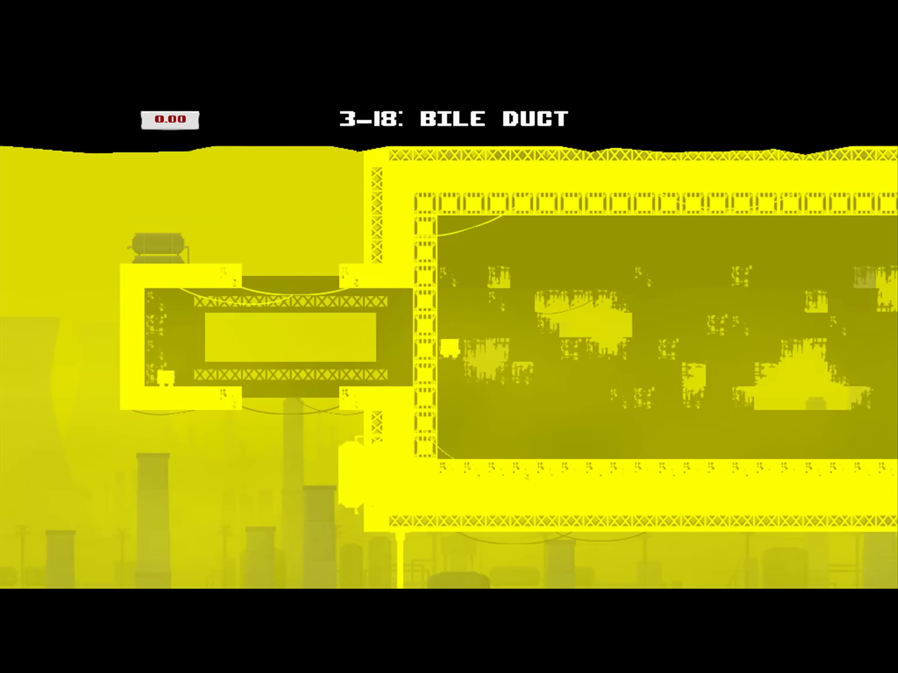
# Run and jump right through the first saw room, then head left into the small corridor.
pyautogui.press('Right')
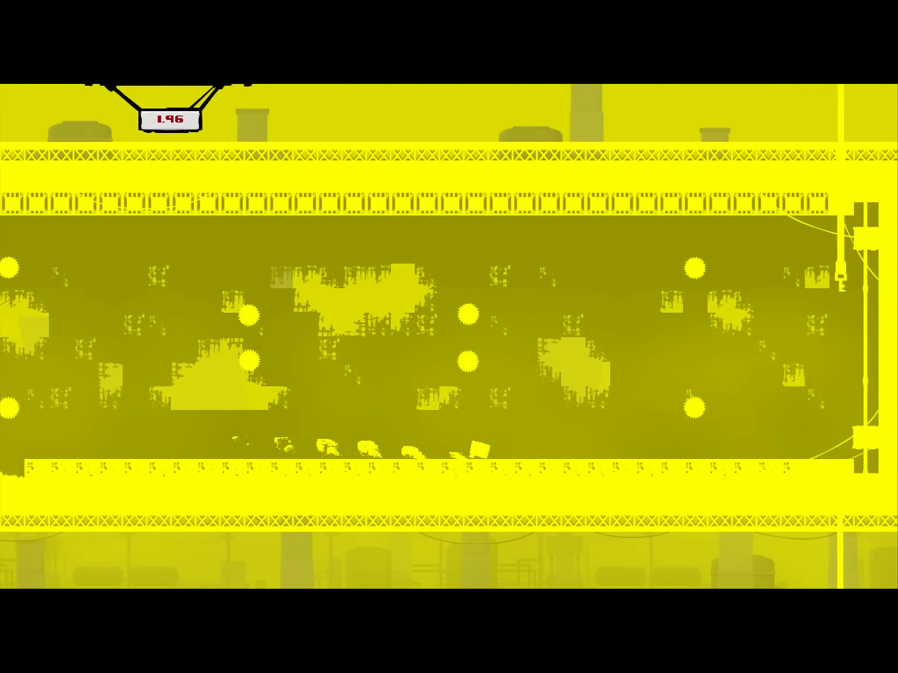
pyautogui.press('Right')
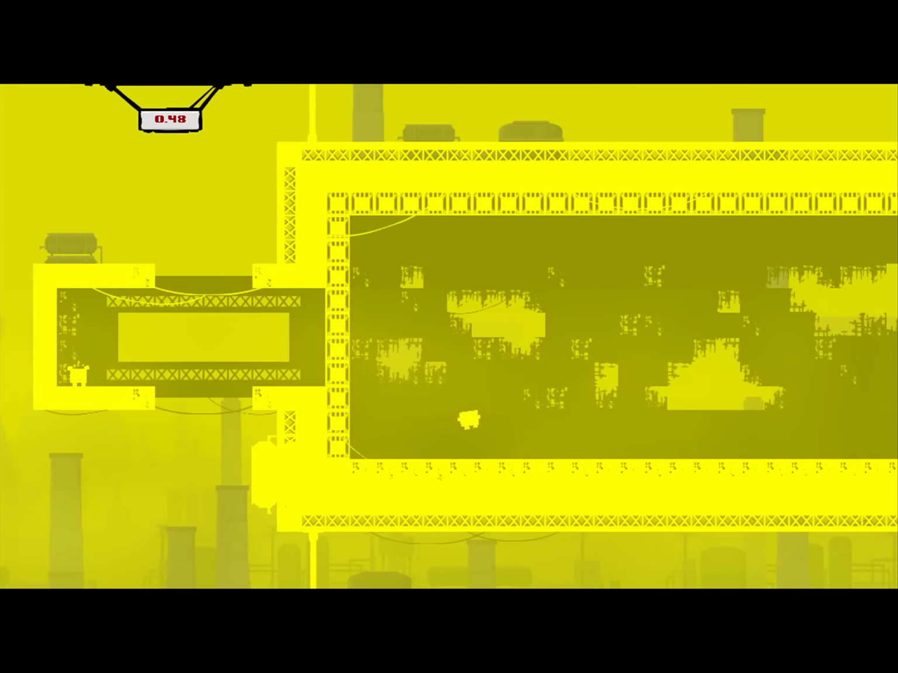
pyautogui.press('space')
pyautogui.press('Right')
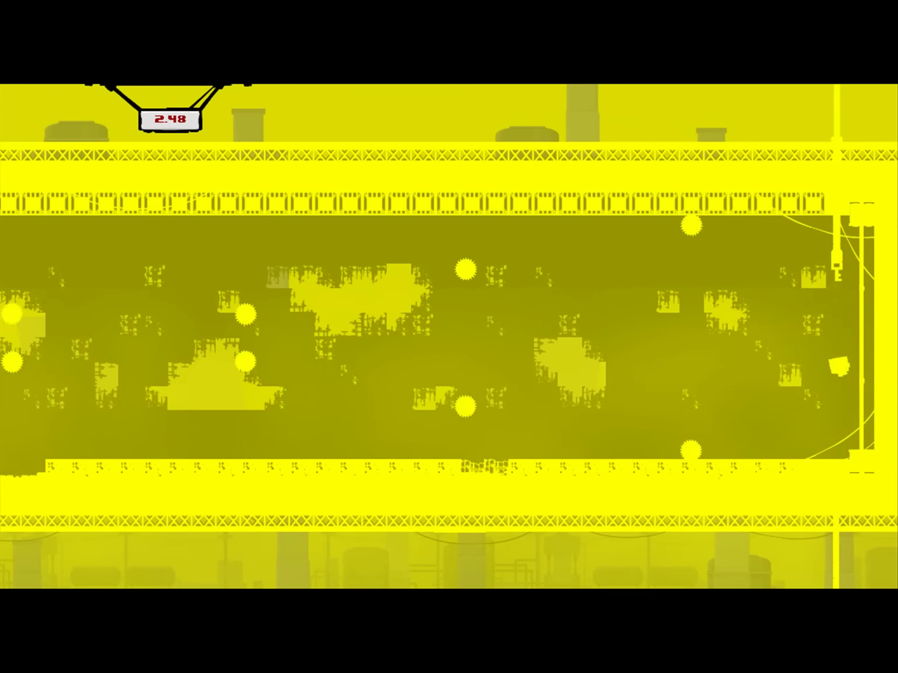
pyautogui.press('Left')
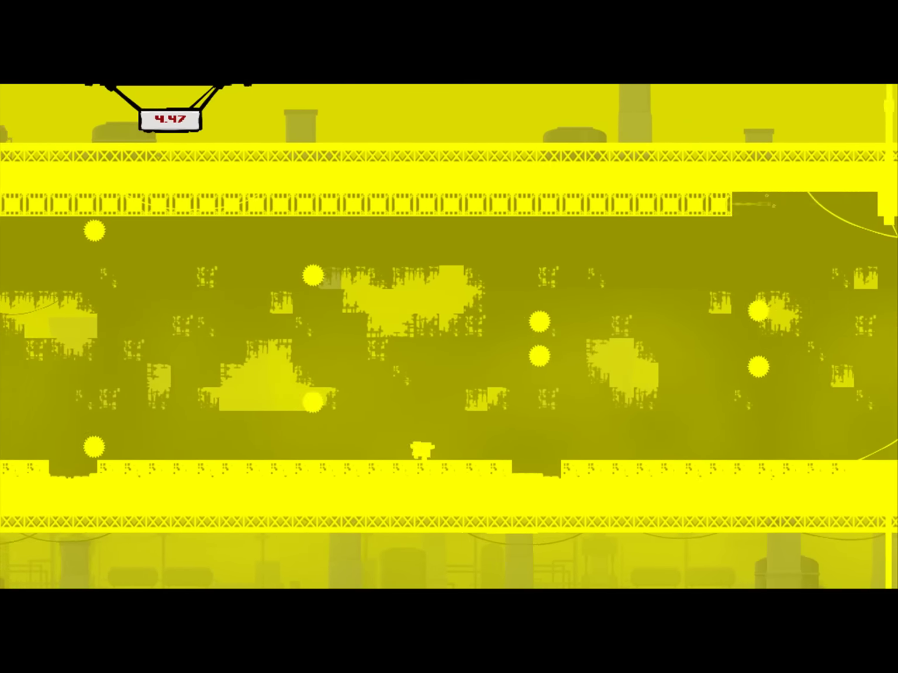
pyautogui.press('Left')
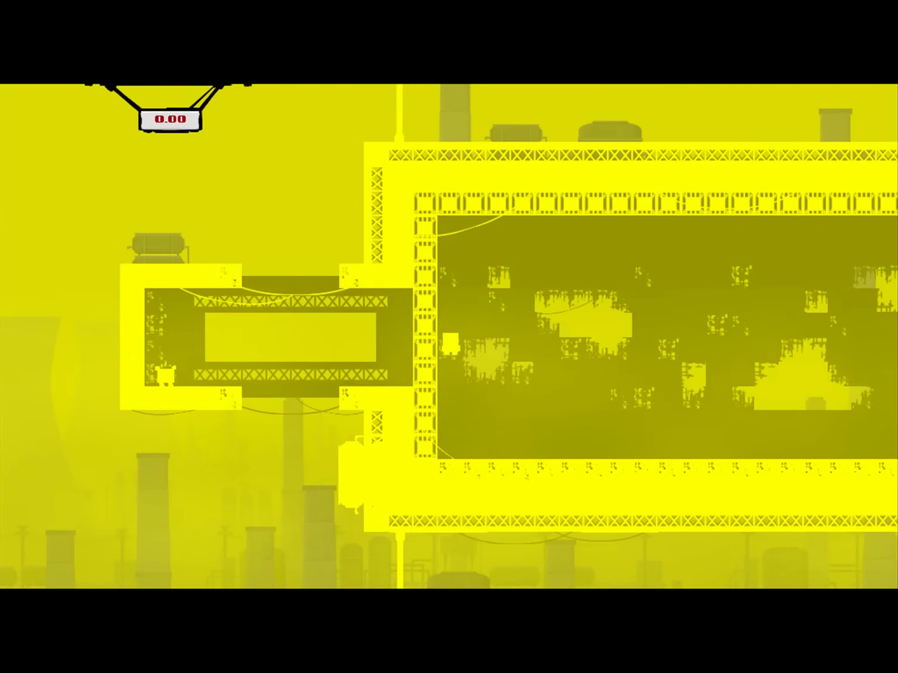
# Retry after dying, moving left past the saws and running back into the room.
pyautogui.press('Right')
pyautogui.press('Right')
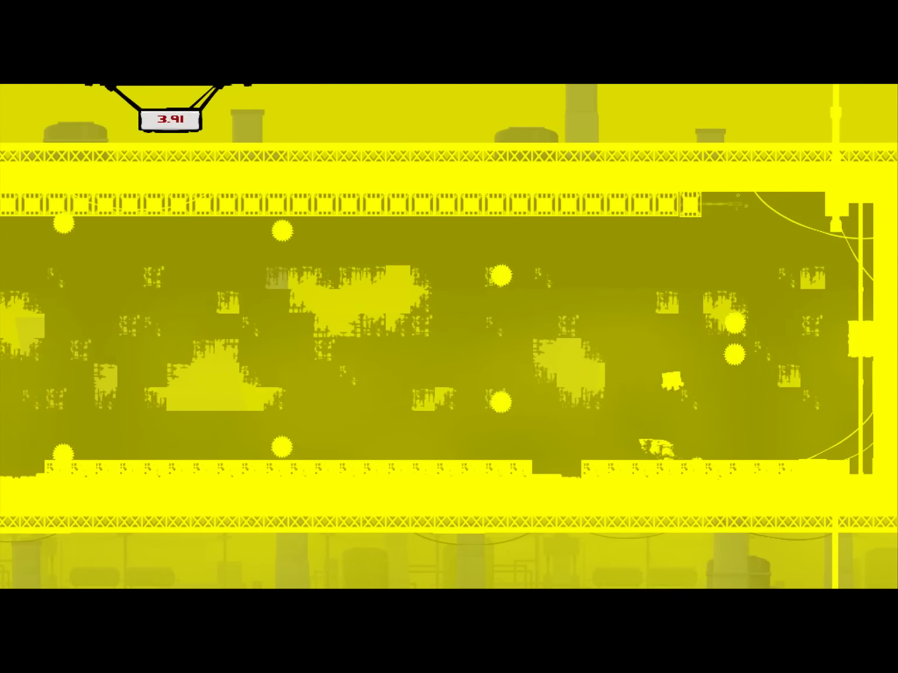
pyautogui.press('Left')
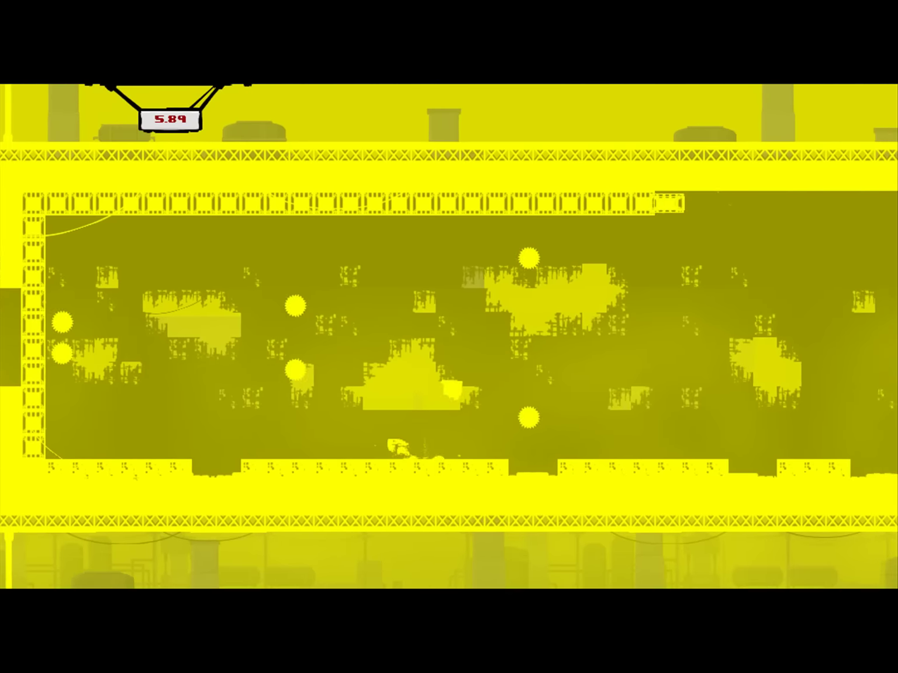
pyautogui.press('Left')
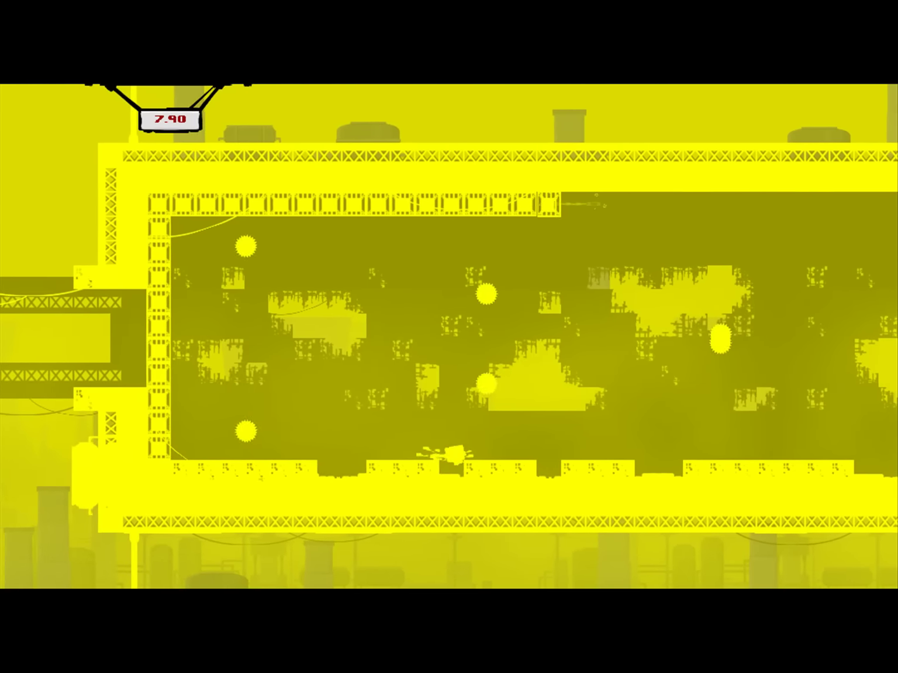
pyautogui.press('Right')
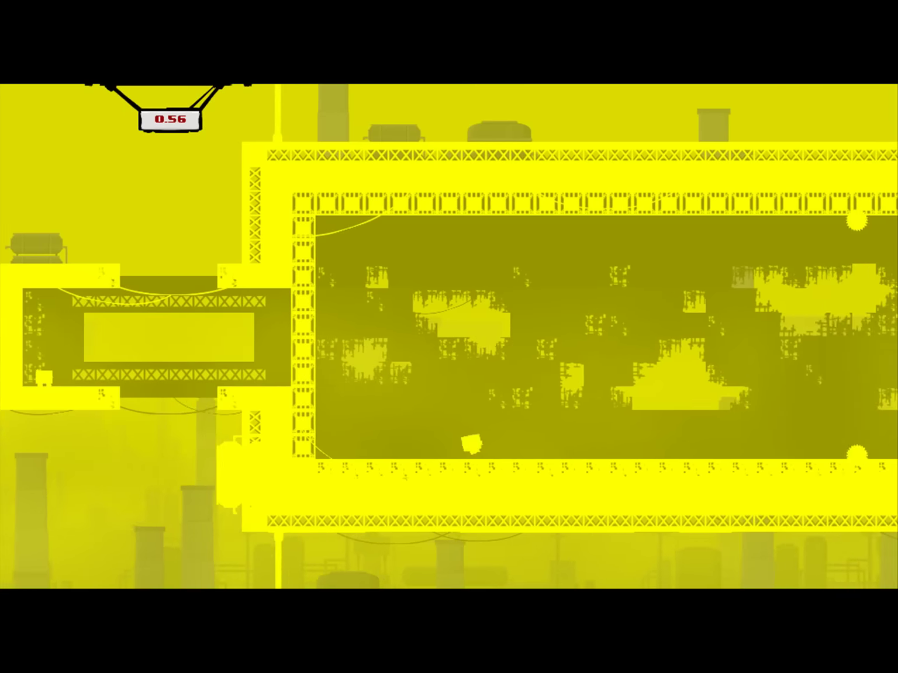
pyautogui.press('Right')
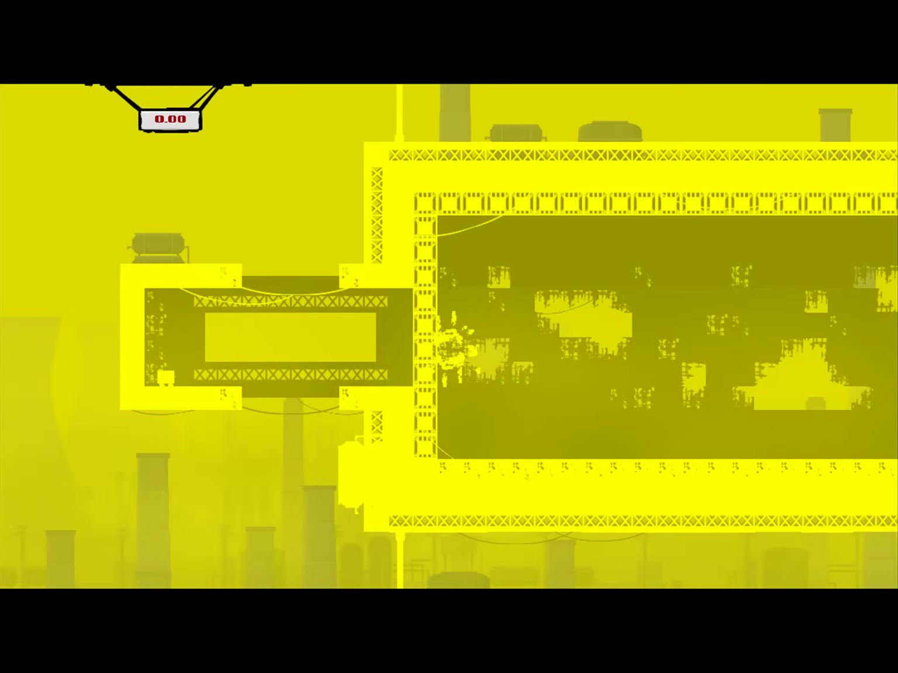
pyautogui.press('Right')
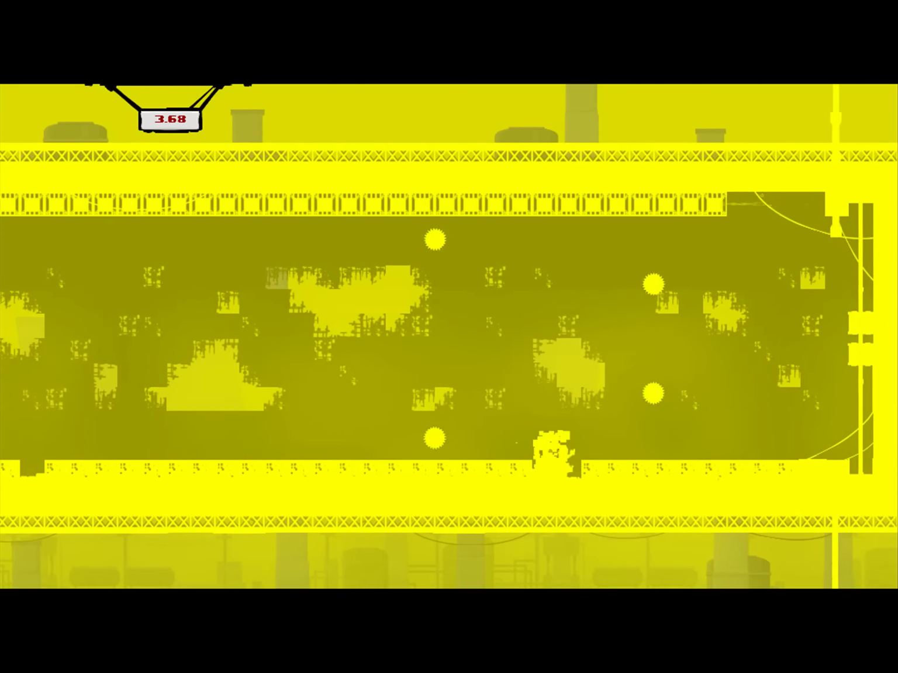
# Drop to the room floor, jump left over the saws, then run right through them.
pyautogui.press('Right')
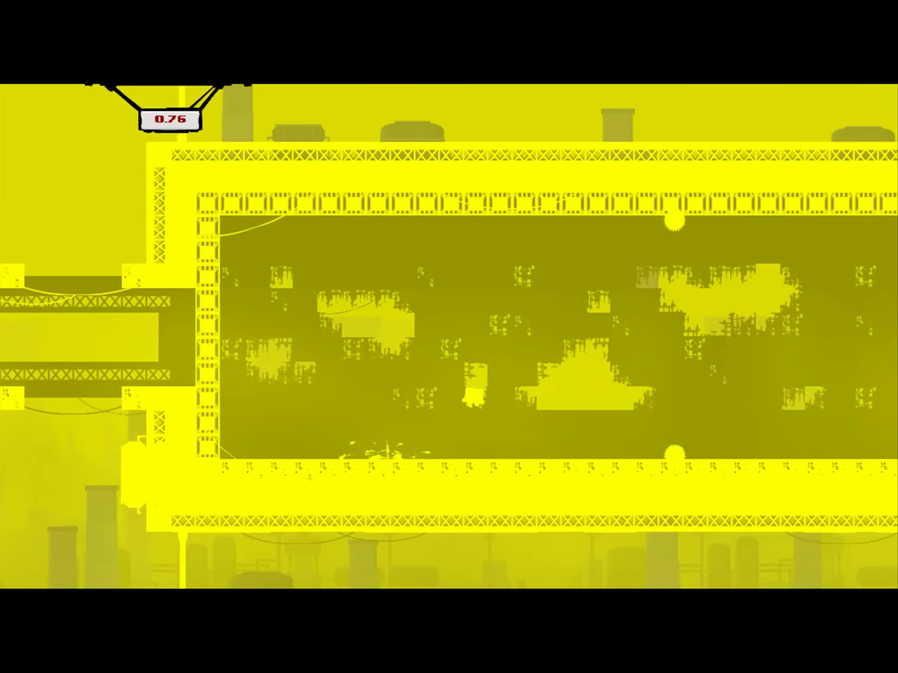
pyautogui.press('Right')
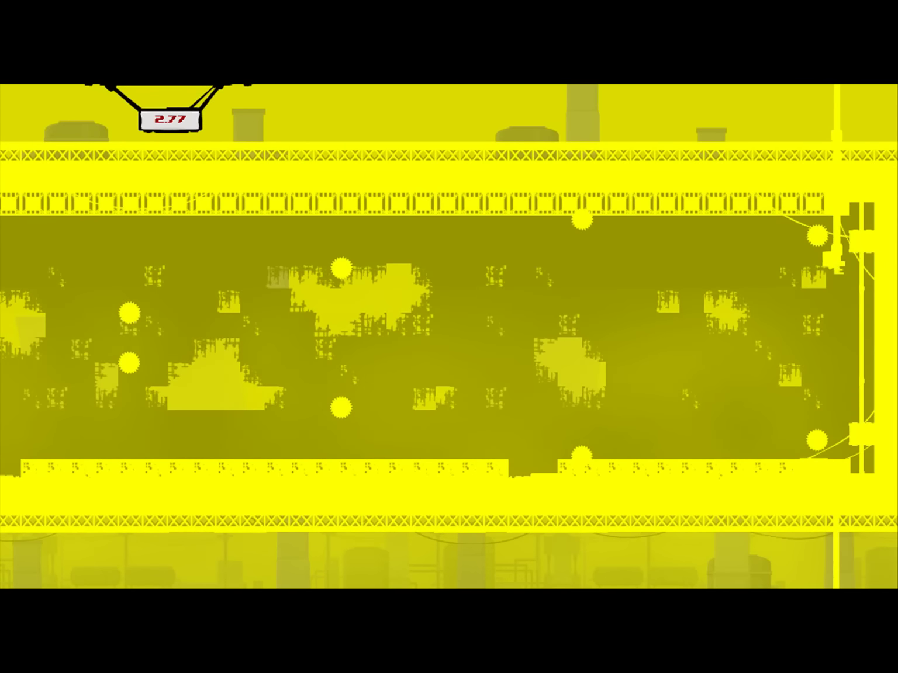
pyautogui.press('Left')
pyautogui.press('space')
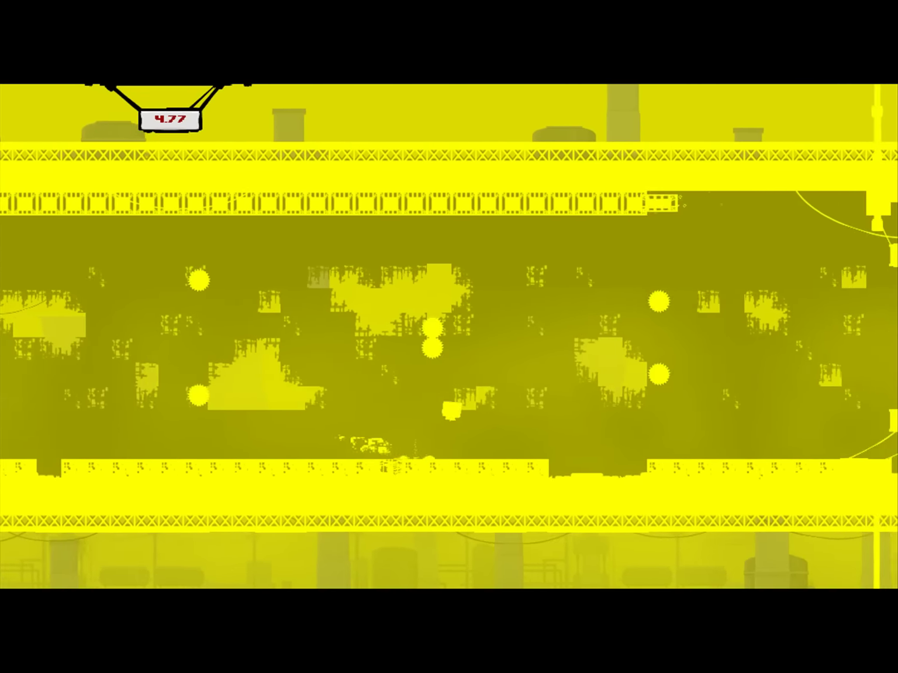
pyautogui.press('Right')
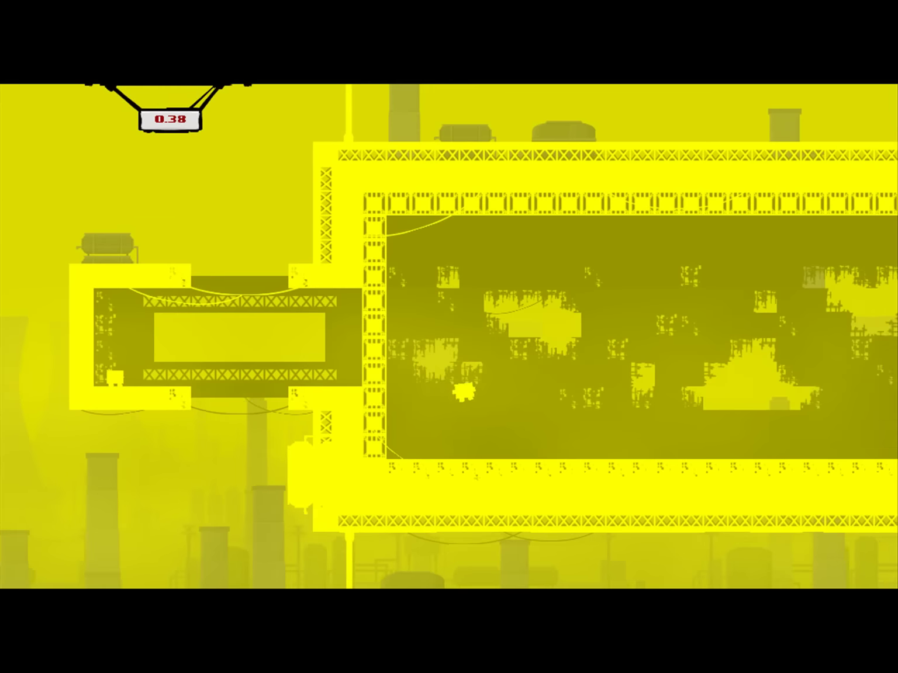
pyautogui.press('Right')
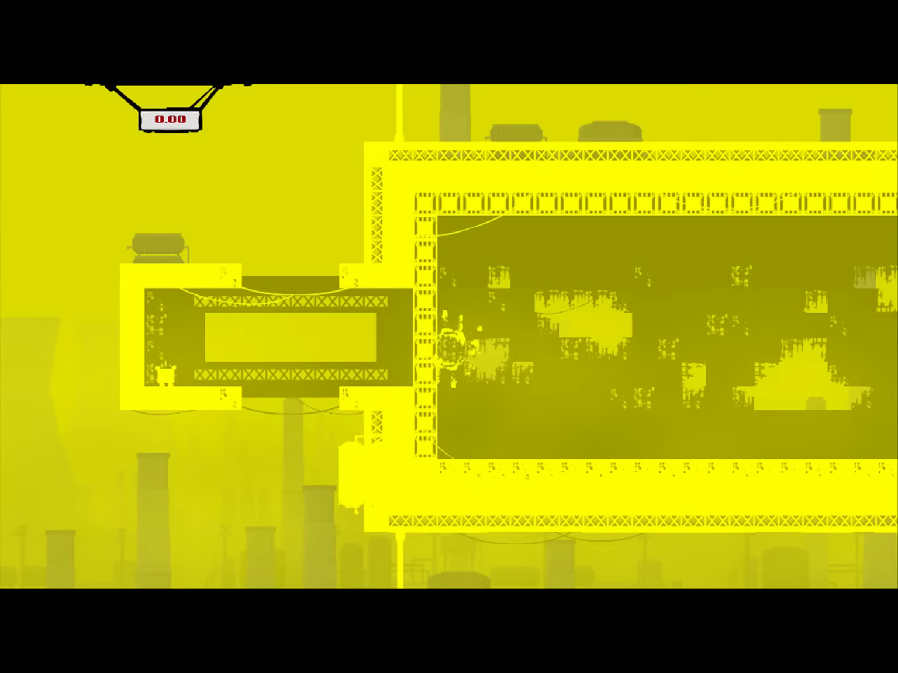
# Keep respawning and running right into the saw rooms to dodge the blades.
pyautogui.press('Right')
pyautogui.press('Right')
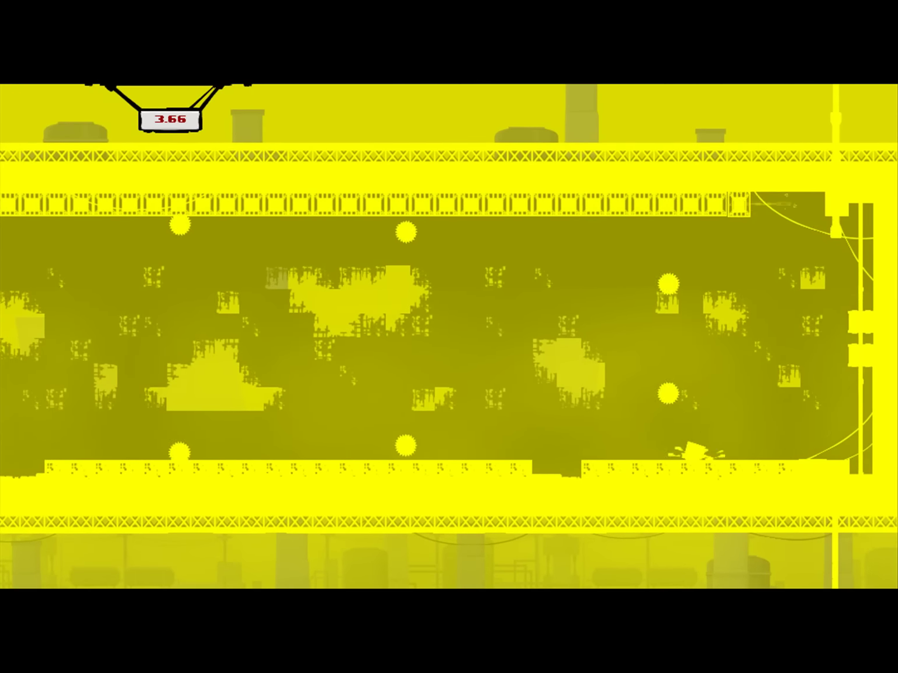
pyautogui.press('Right')
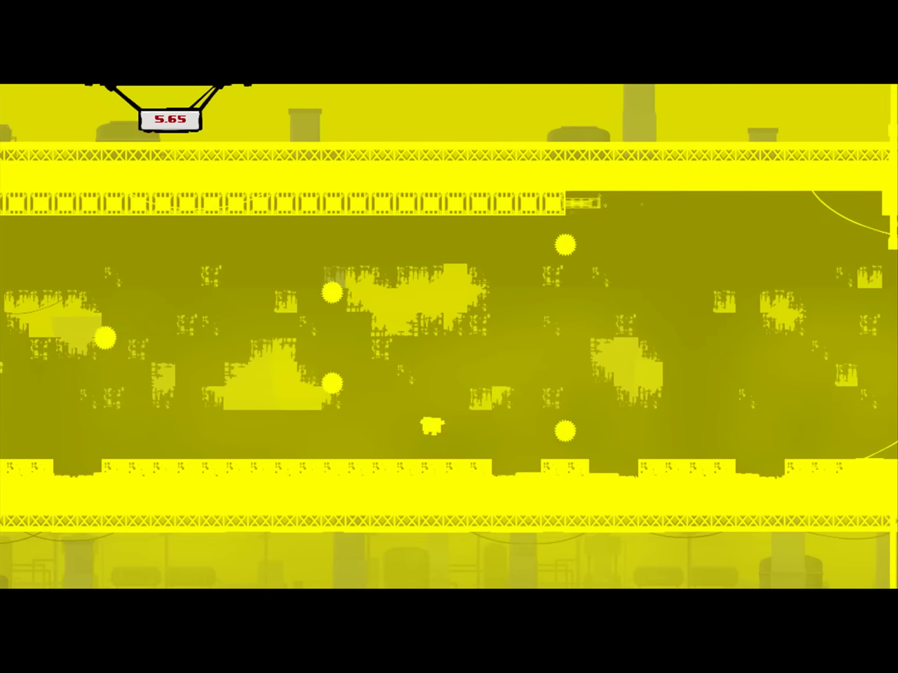
pyautogui.press('Right')
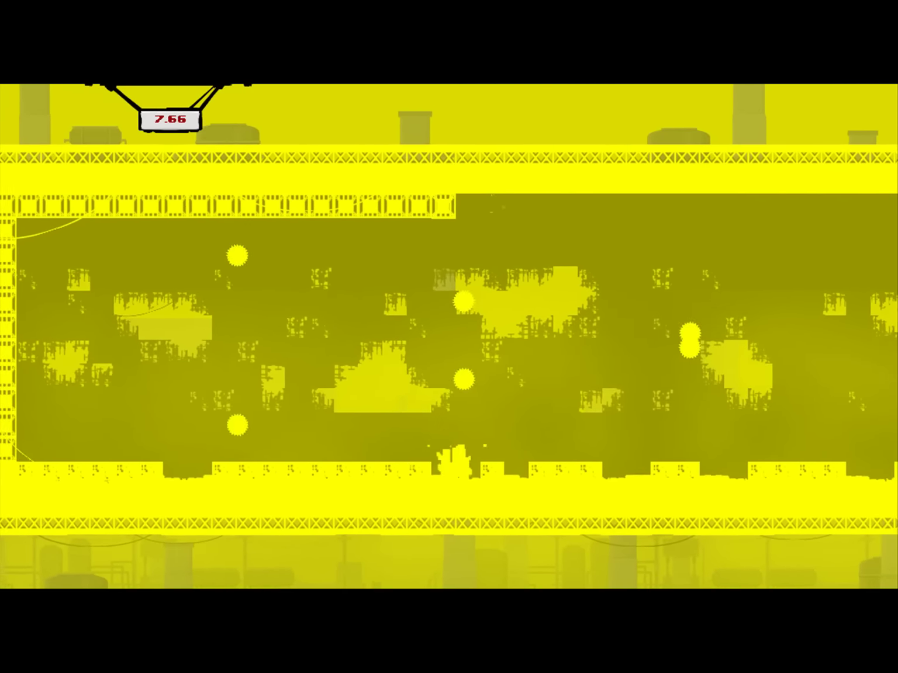
pyautogui.press('Right')
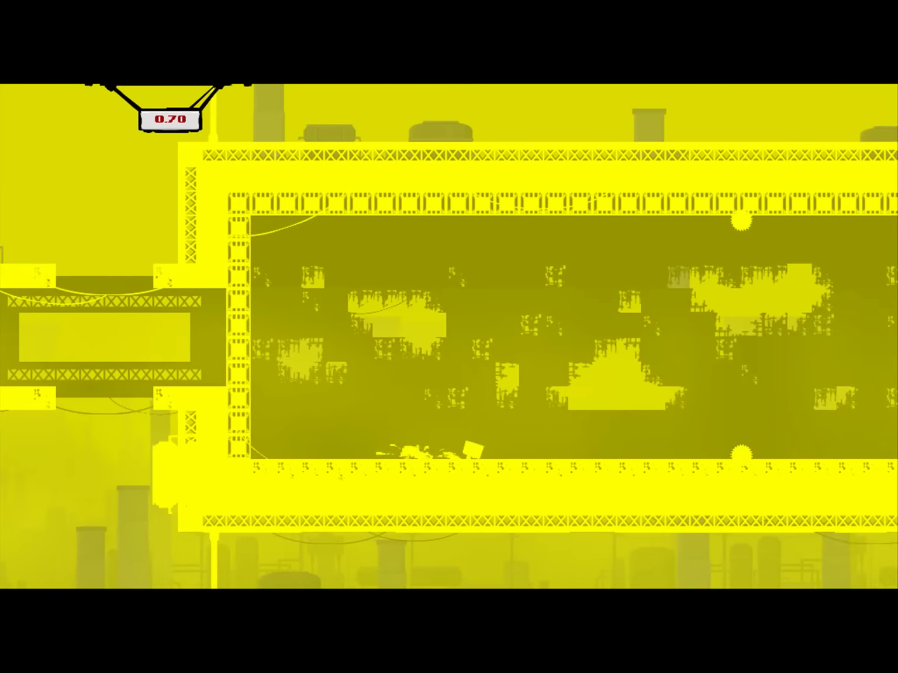
pyautogui.press('Right')
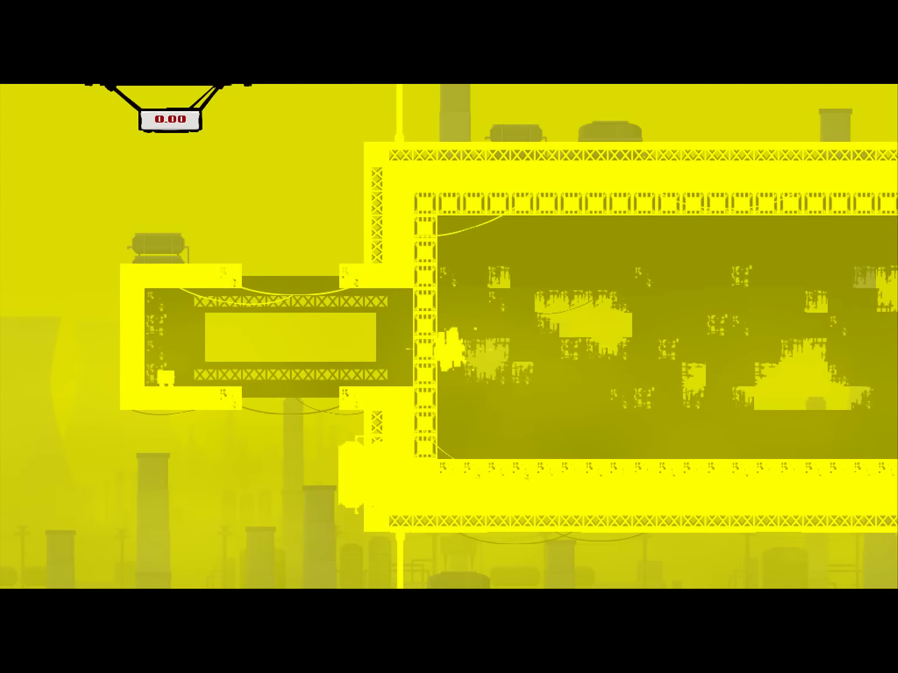
# Run into the saw room and leap between the walls back to mid-room.
pyautogui.press('Right')
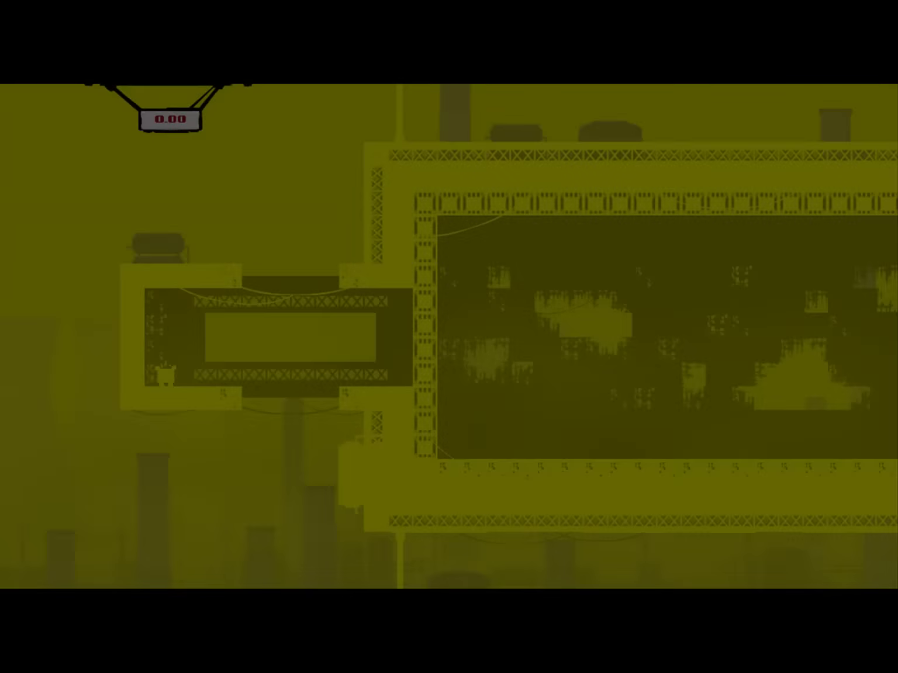
pyautogui.press('Right')
pyautogui.press('Right')
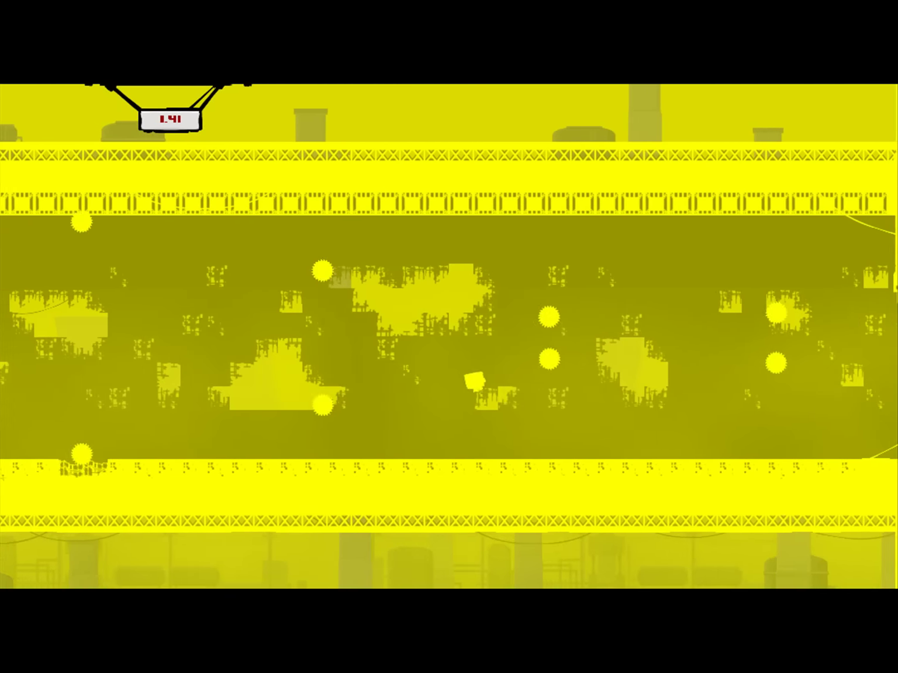
pyautogui.press('Left')
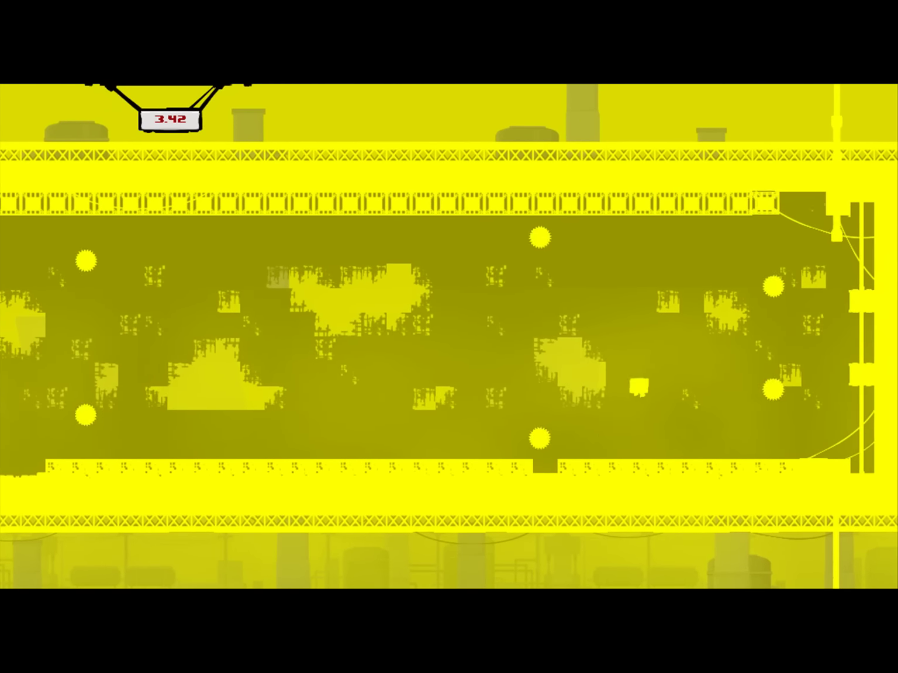
pyautogui.press('Right')
pyautogui.press('Left')
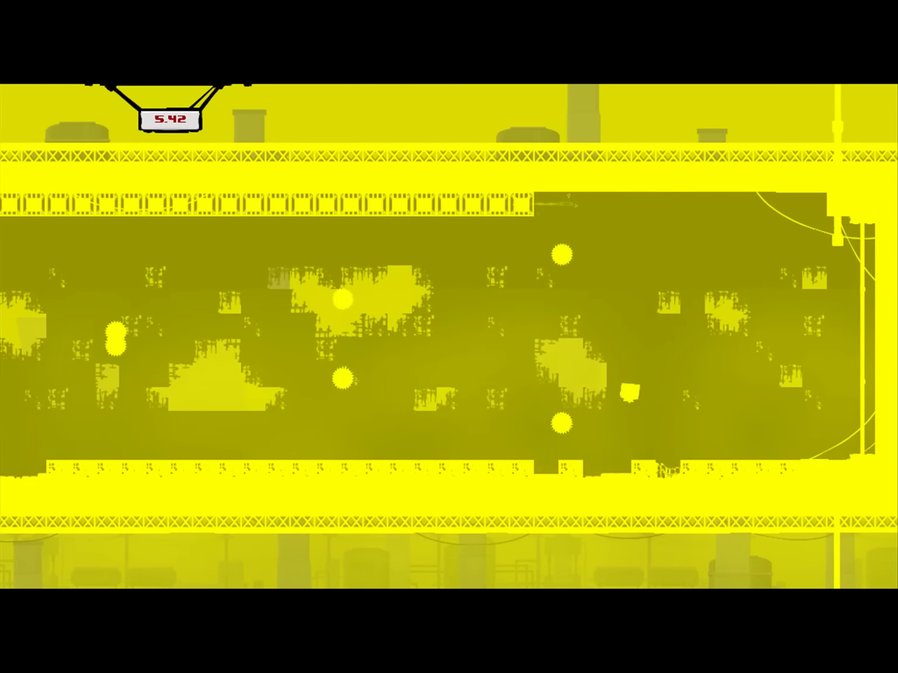
# Get past the saws to the goal in the left chamber, then start 3-19 El Topo.
pyautogui.press('Right')
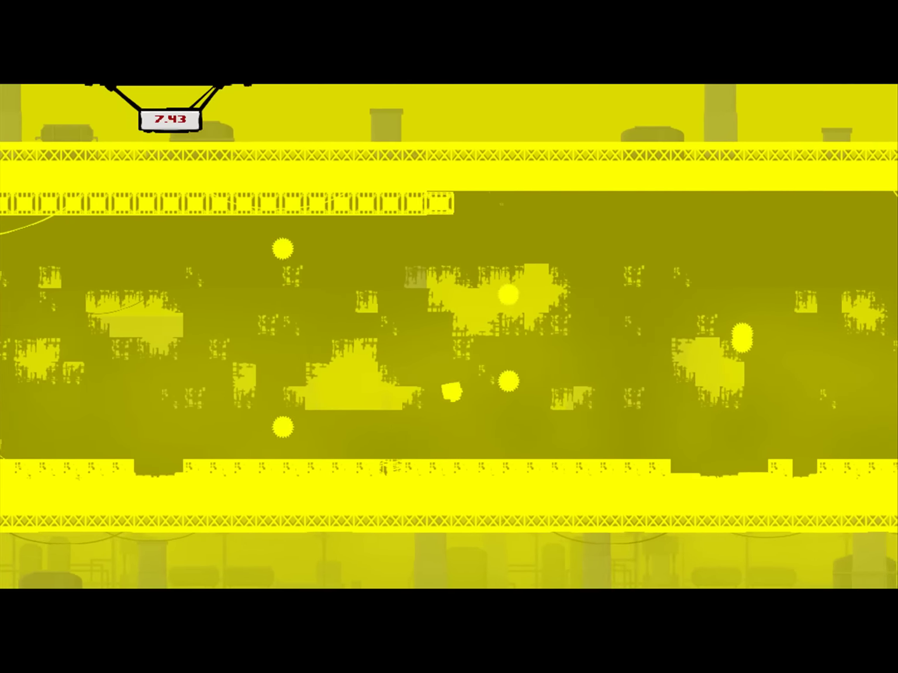
pyautogui.press('Left')
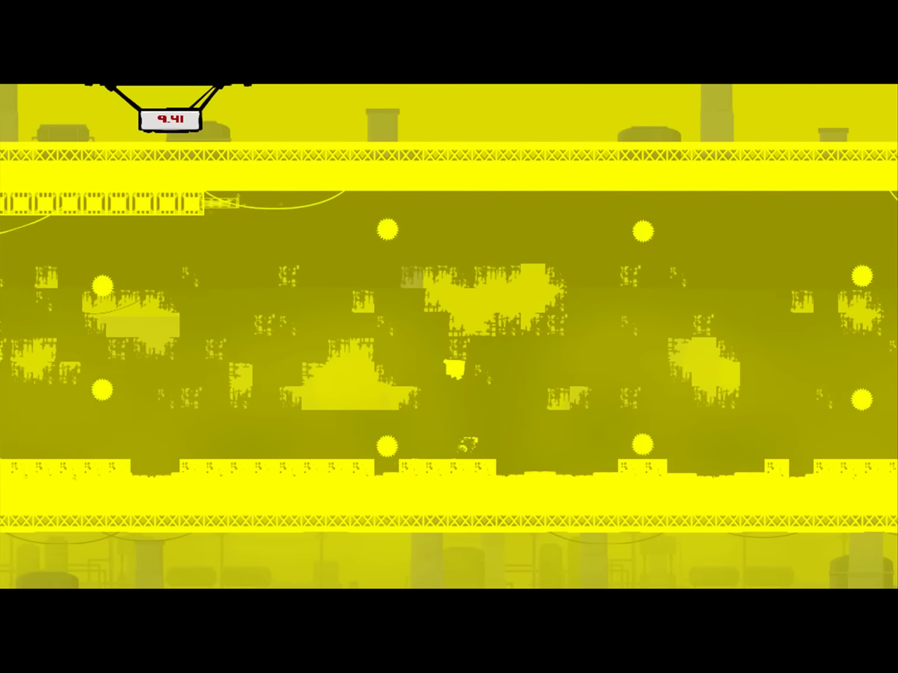
pyautogui.press('Left')
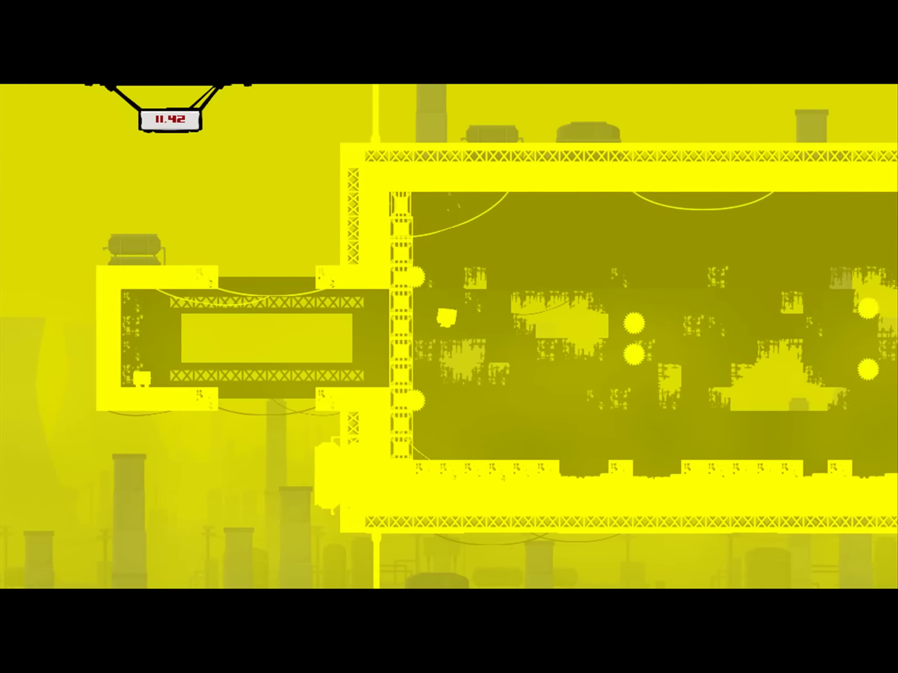
pyautogui.press('Right')
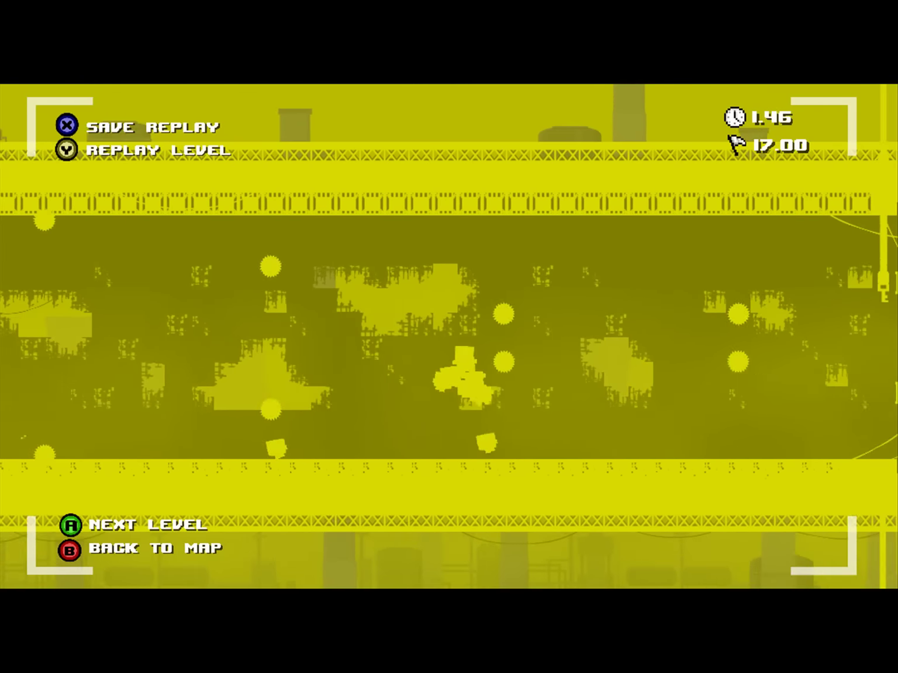
pyautogui.press('Return')
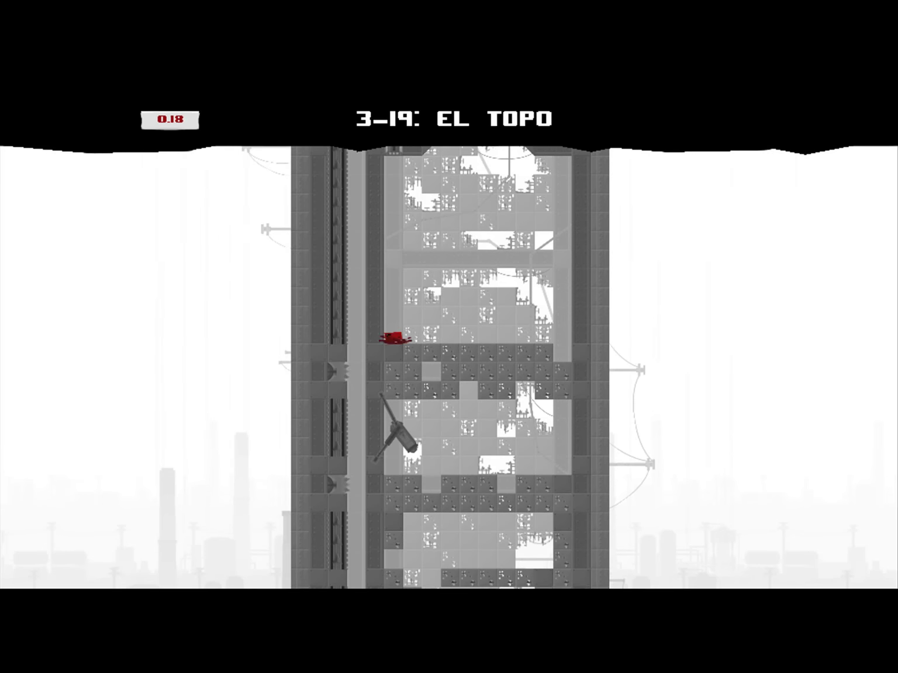
# Run right along the ledge and descend through the tower.
pyautogui.press('Right')
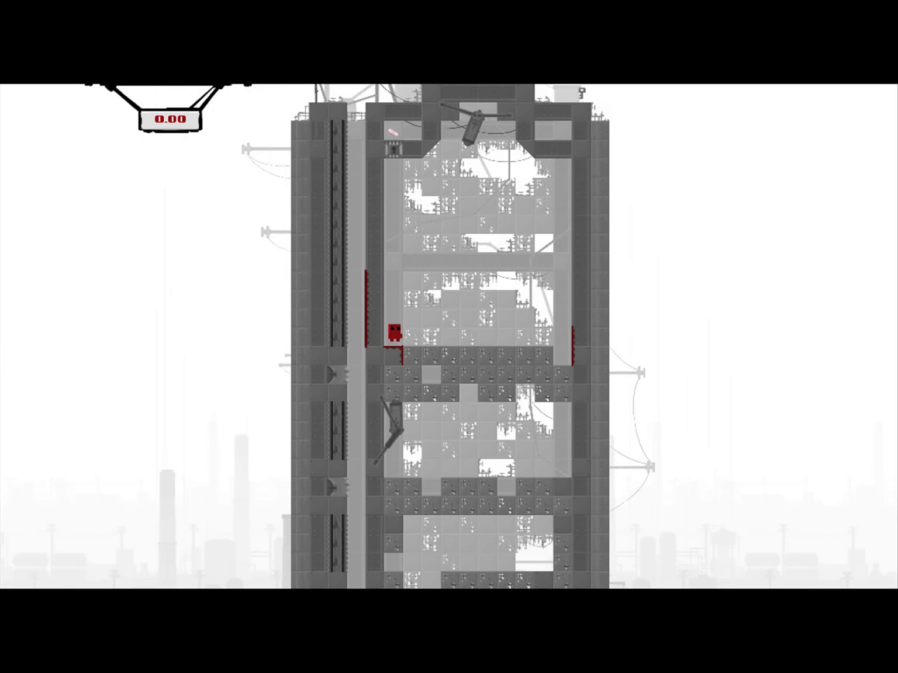
pyautogui.press('Right')
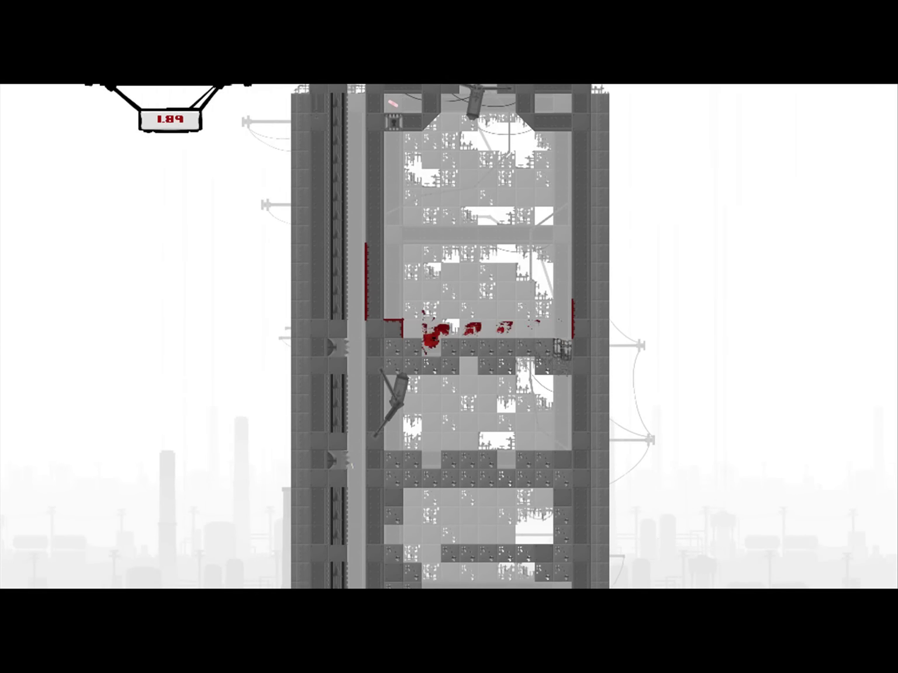
pyautogui.press('Right')
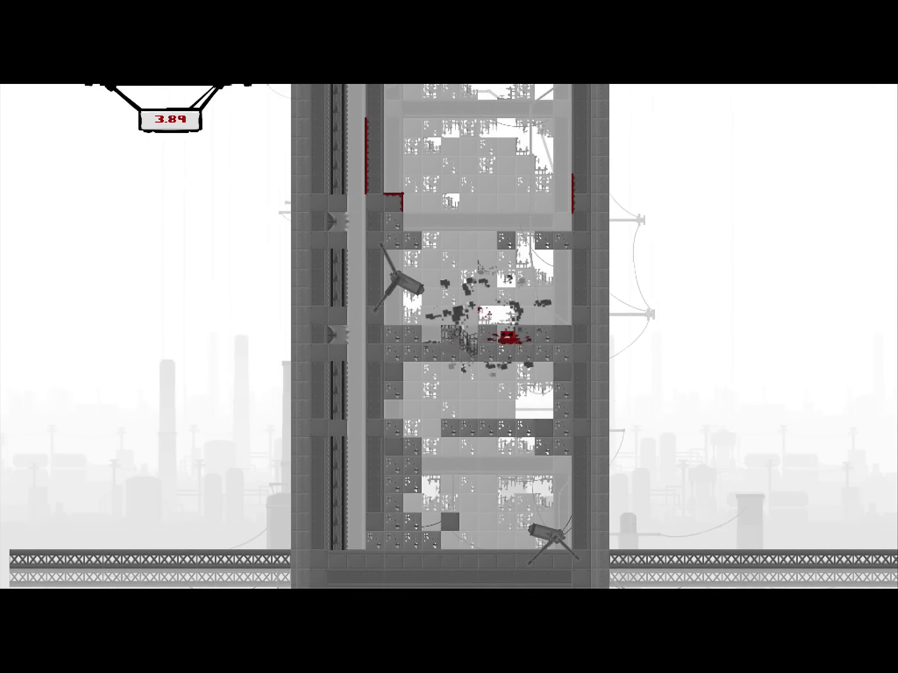
pyautogui.press('Right')
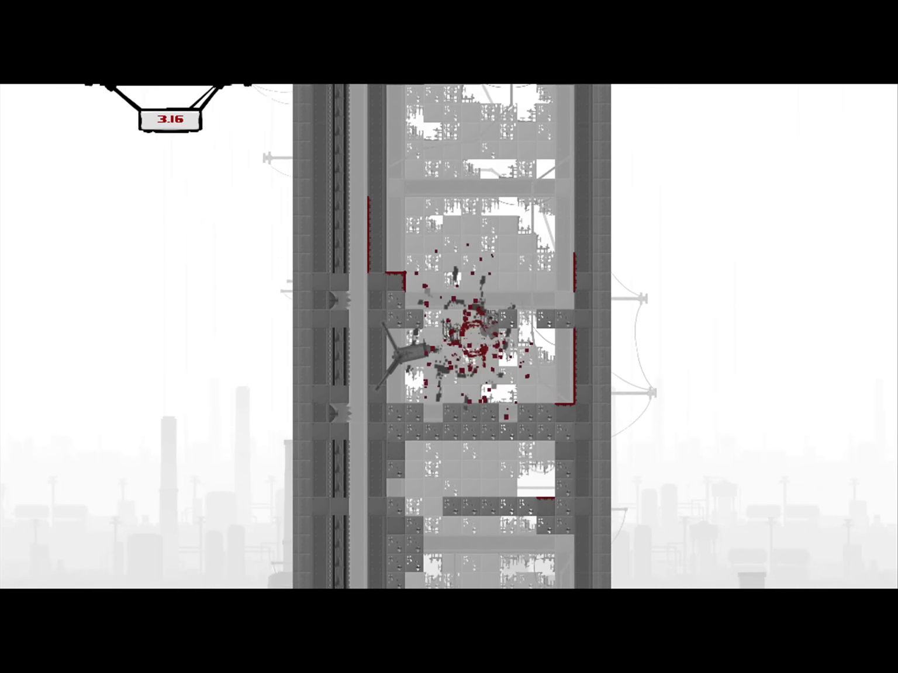
# Cross the crumbling floor, slide down the left wall, and climb it.
pyautogui.press('Right')
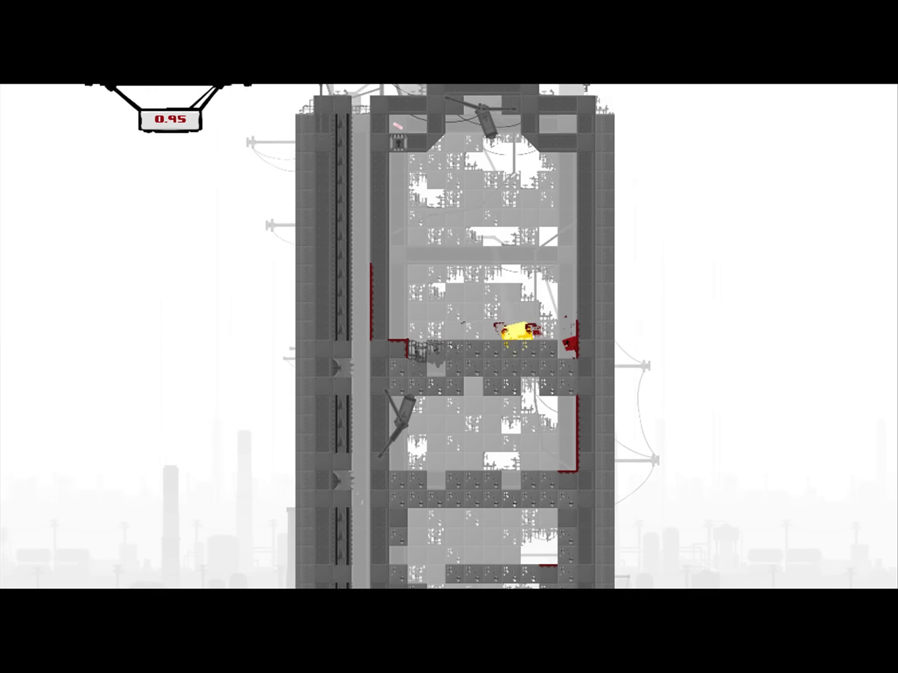
pyautogui.press('Left')
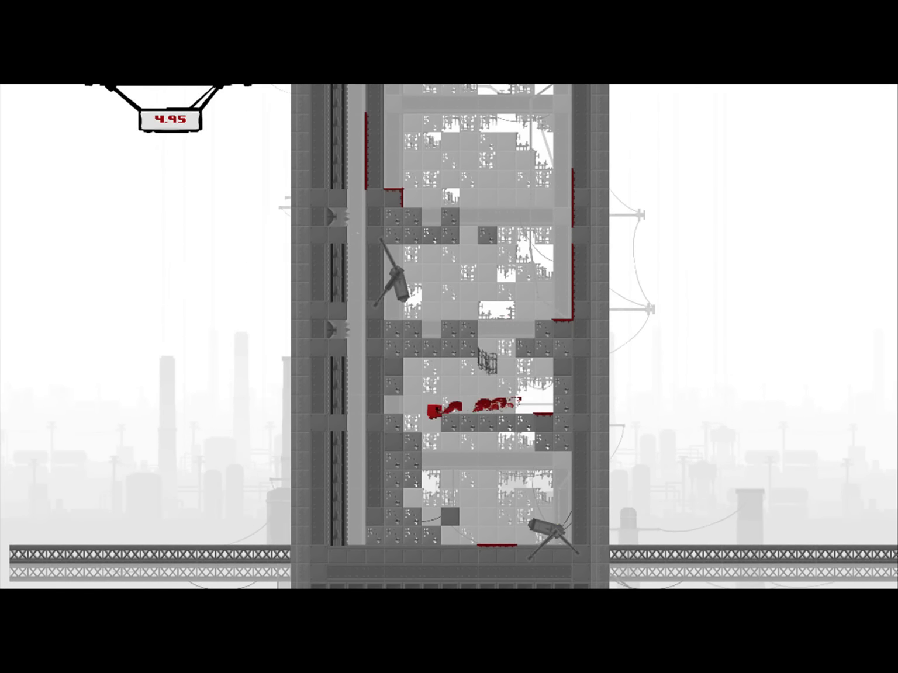
pyautogui.press('Left')
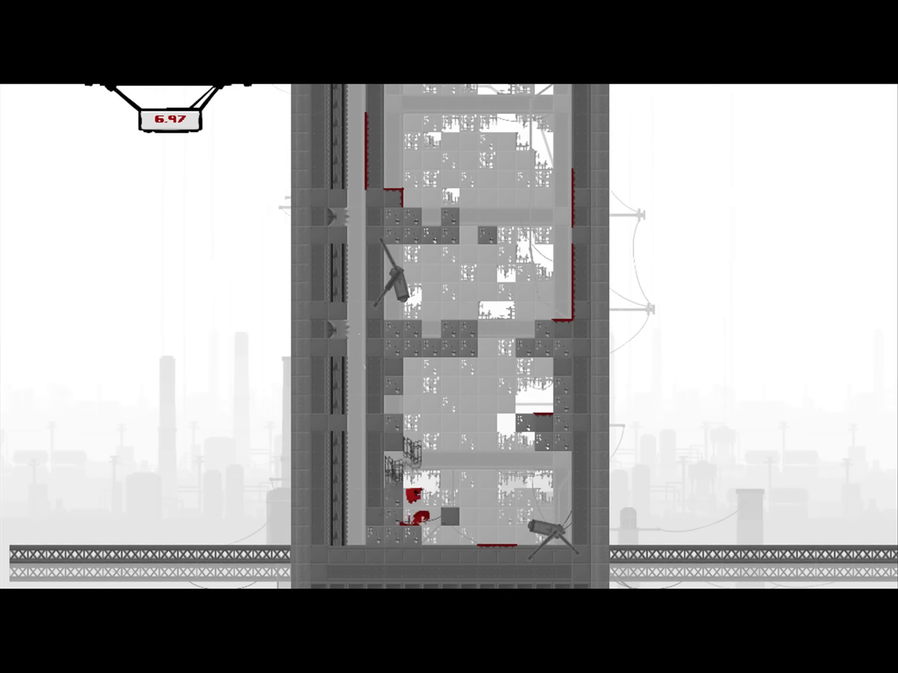
pyautogui.press('Left')
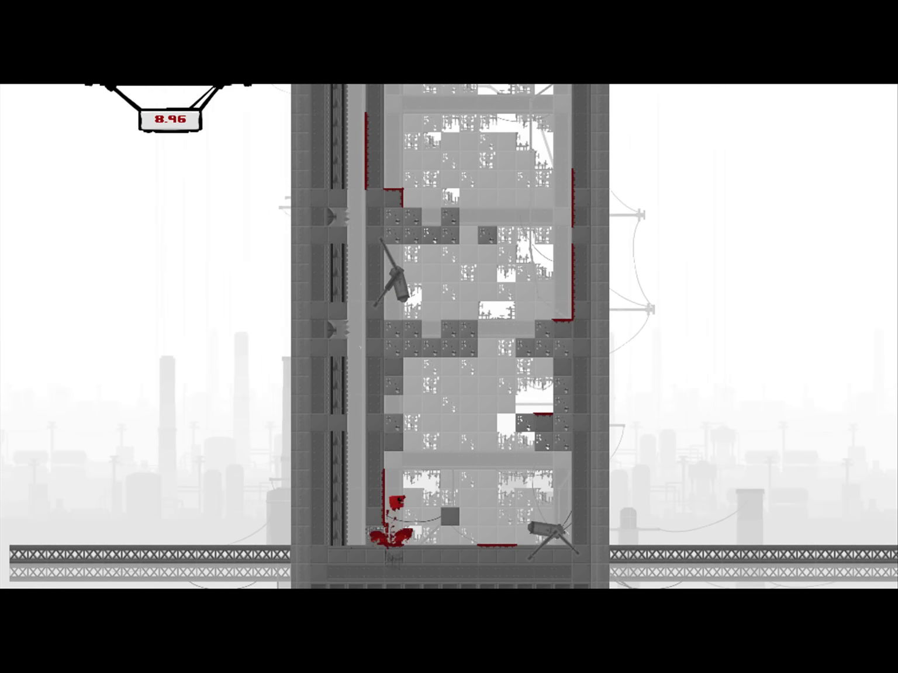
pyautogui.press('space')
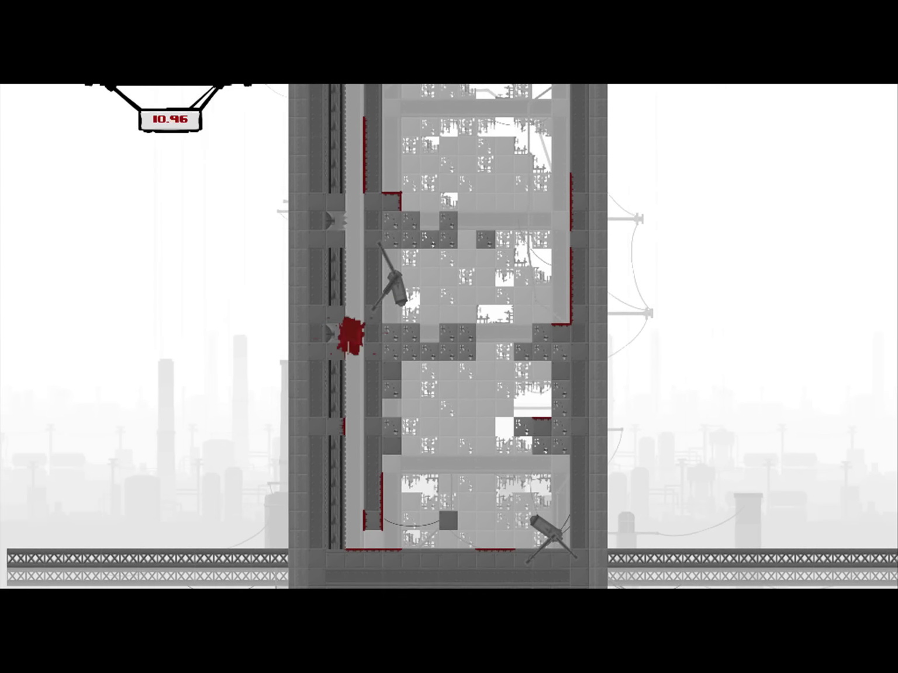
# Retry the platform runs, wall-jumps, and drops down past the crumbling platforms.
pyautogui.press('Right')
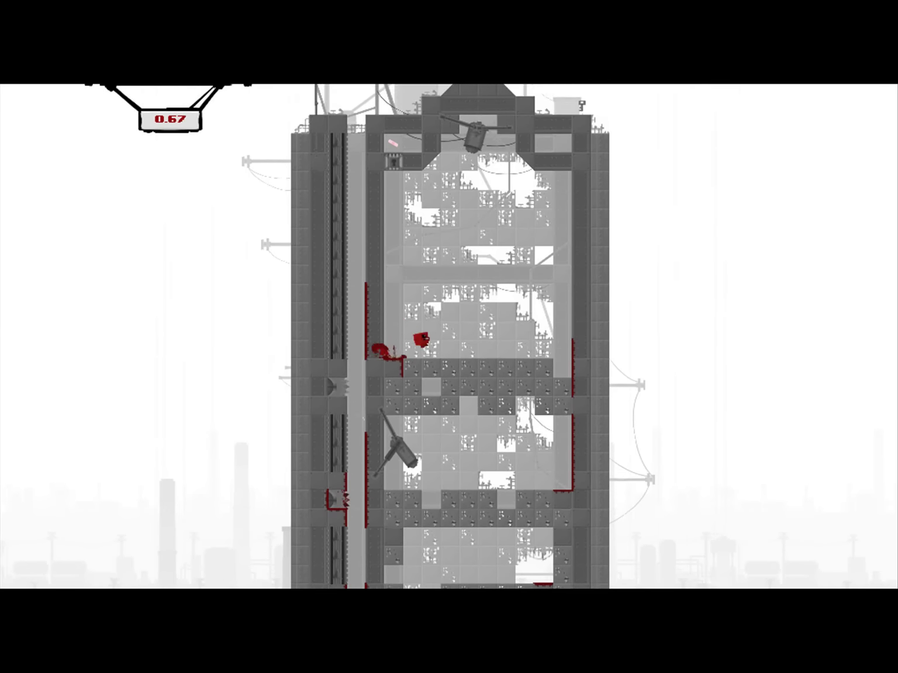
pyautogui.press('Left')
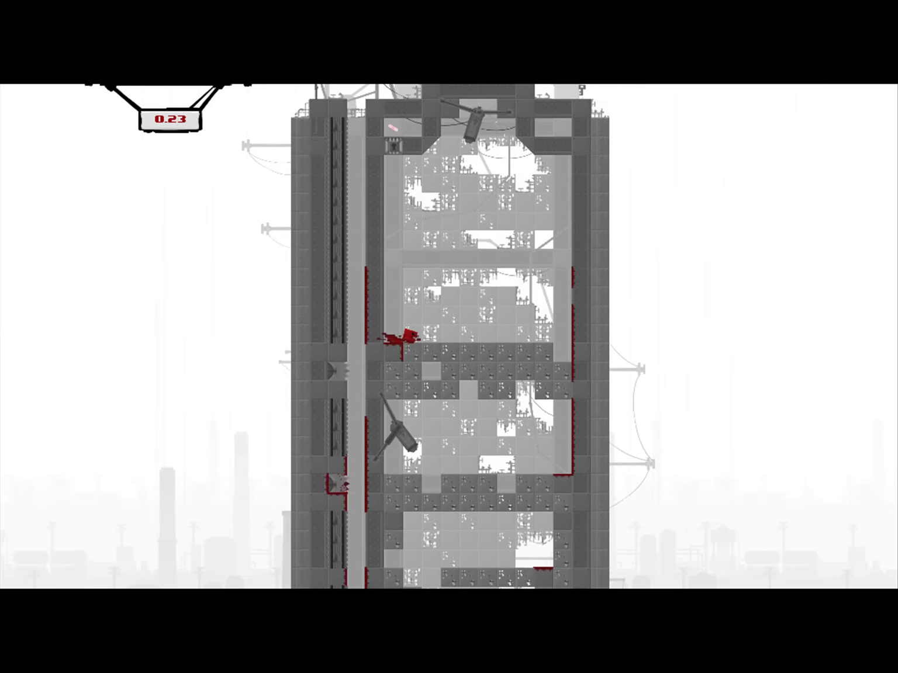
pyautogui.press('Right')
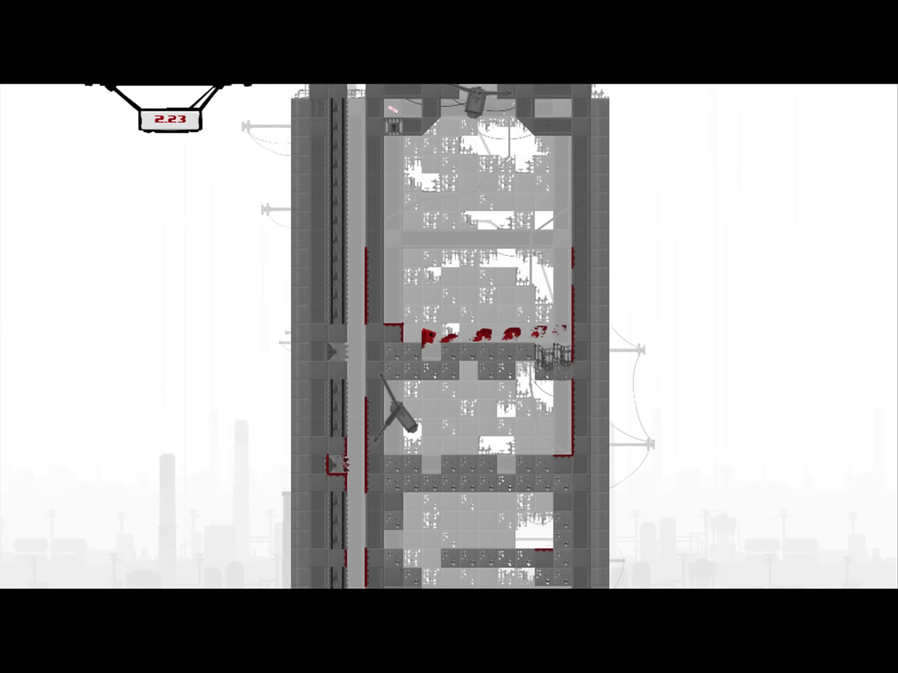
pyautogui.press('Right')
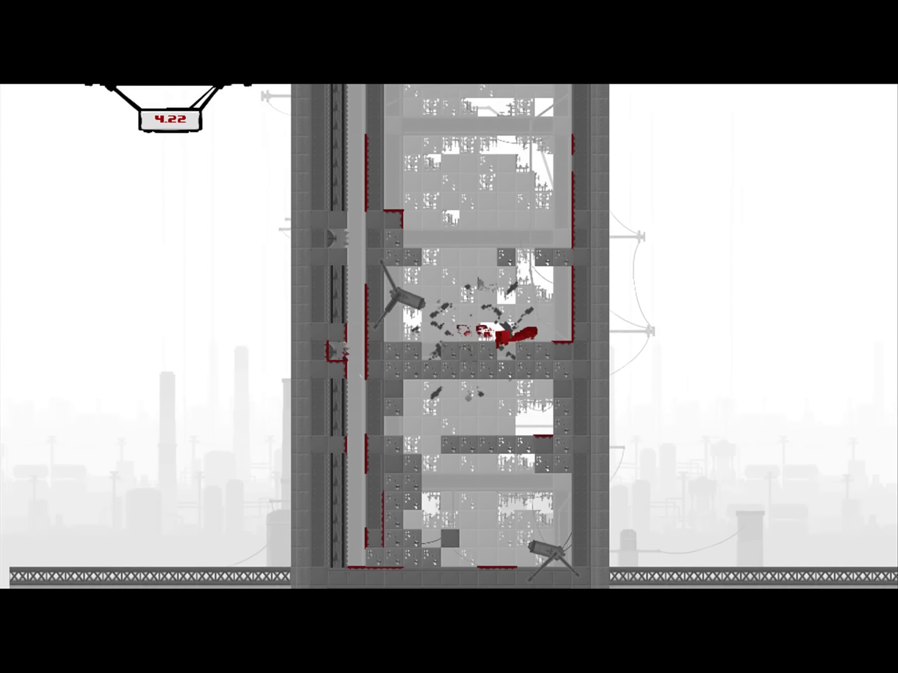
pyautogui.press('Left')
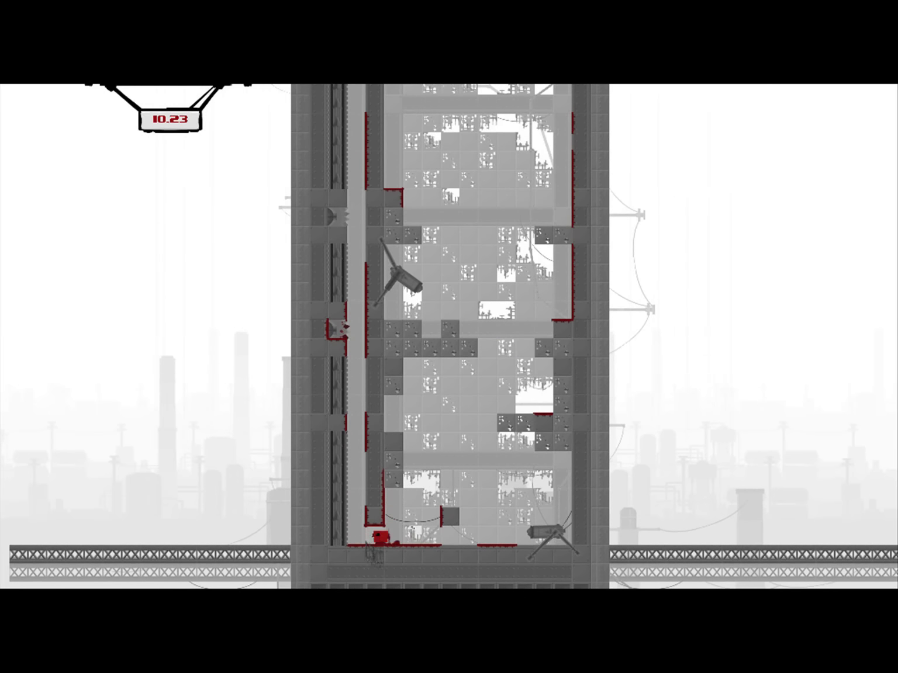
pyautogui.press('space')
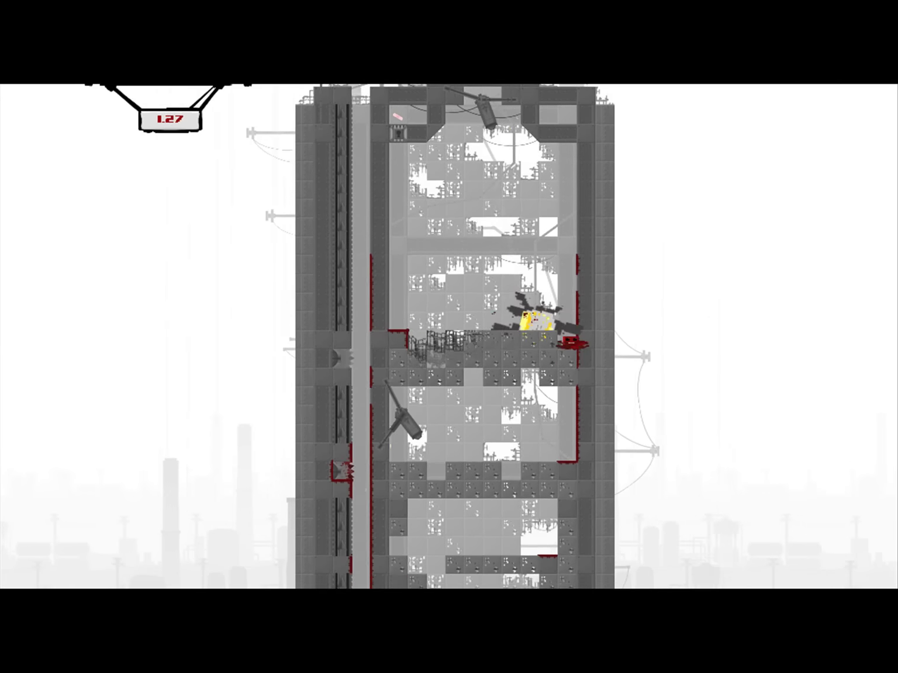
pyautogui.press('Left')
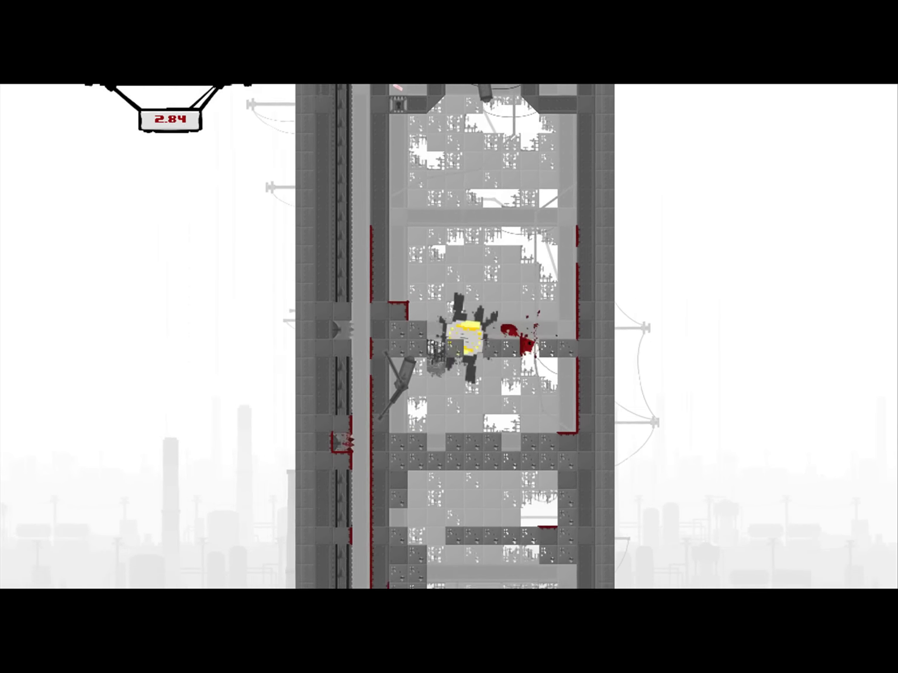
pyautogui.press('Right')
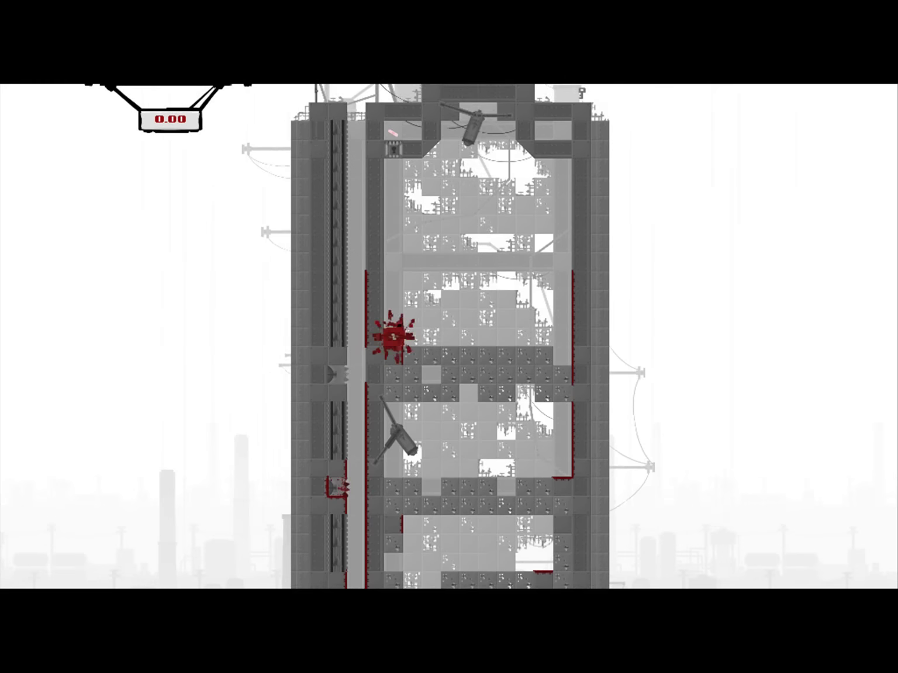
# Drop to the lower platform, hit the saw near the left wall, and descend again.
pyautogui.press('Right')
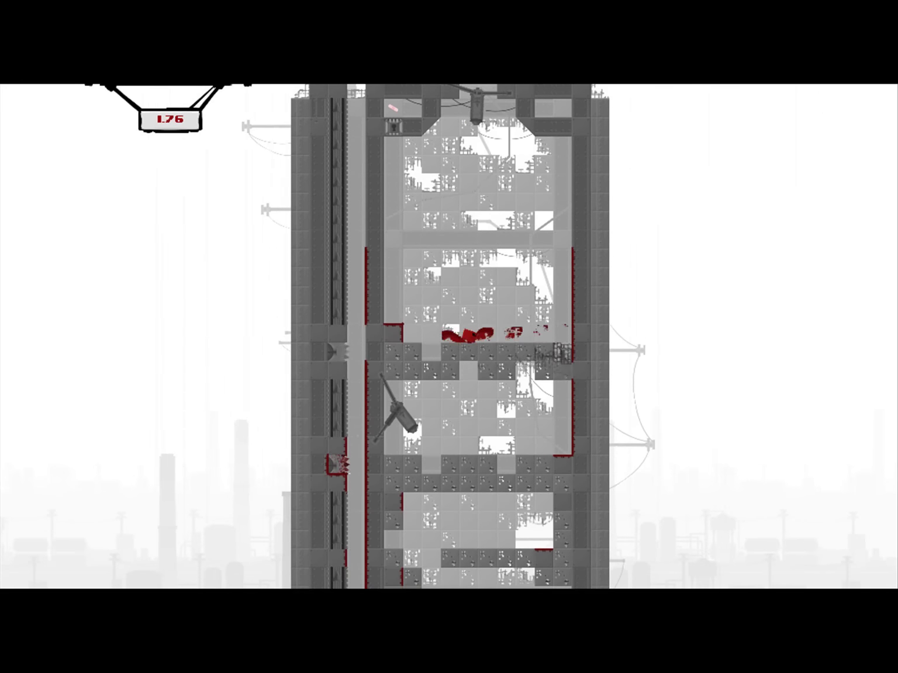
pyautogui.press('Left')
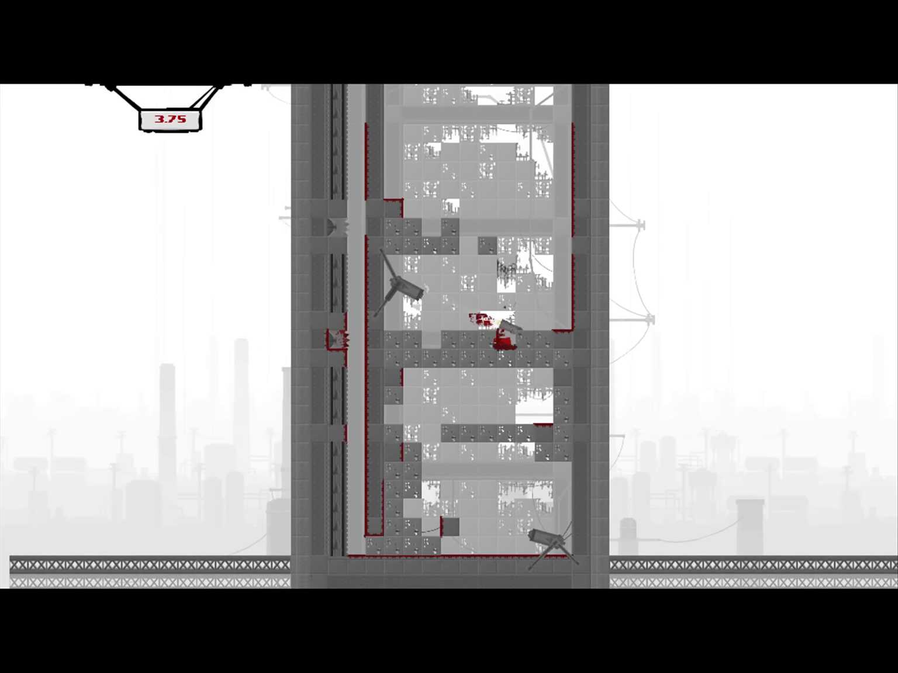
pyautogui.press('Left')
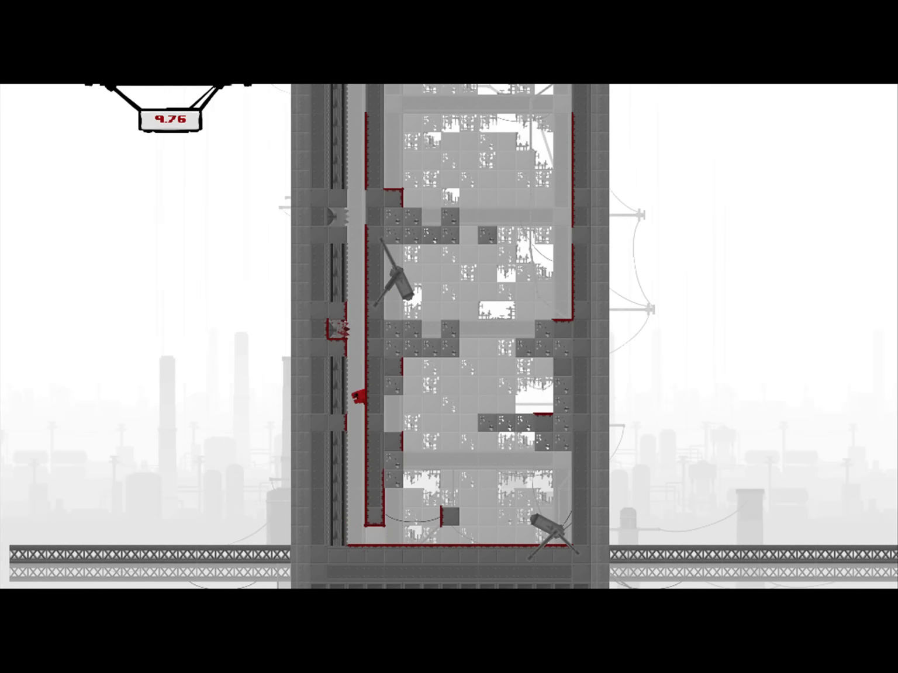
pyautogui.press('space')
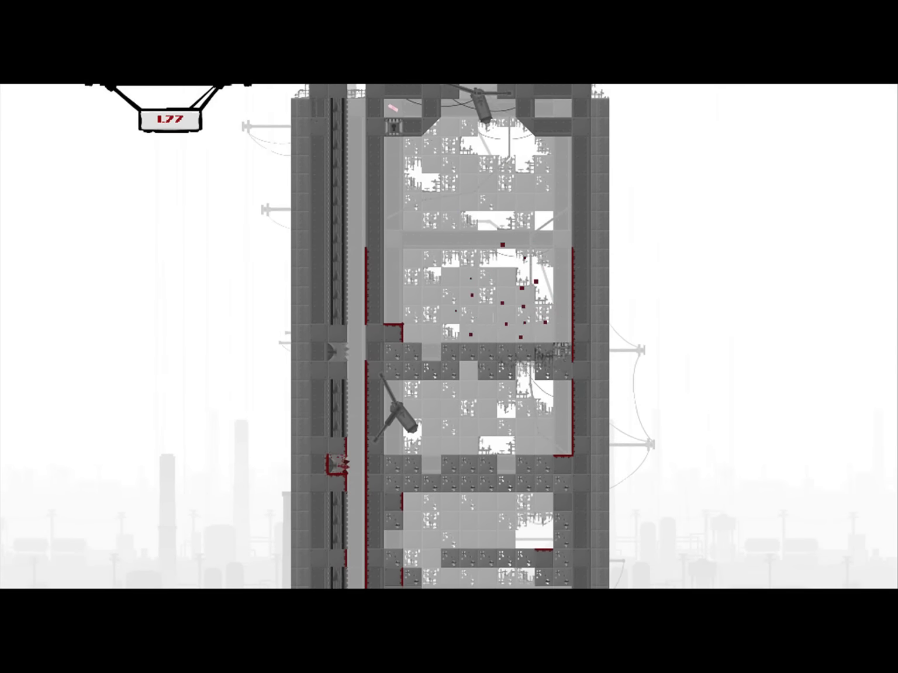
pyautogui.press('space')
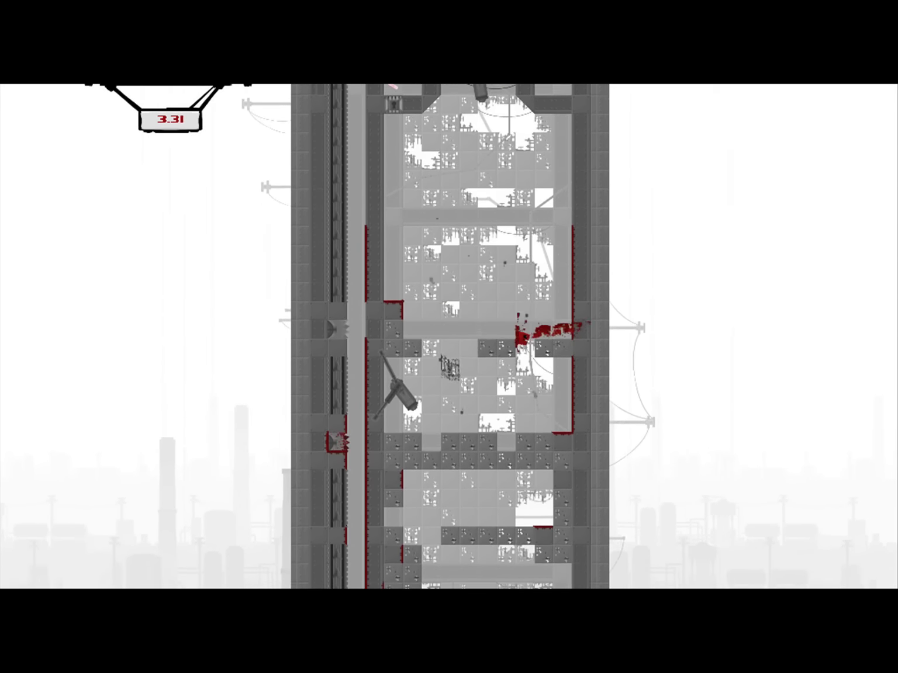
pyautogui.press('Left')
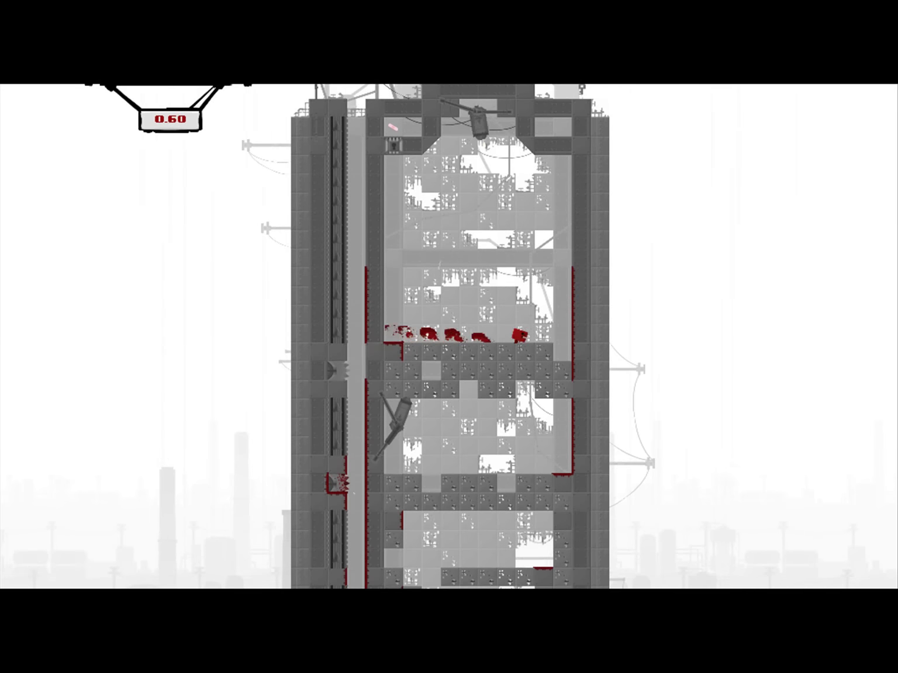
# Run across the crumbling platforms repeatedly until El Topo is cleared with an A+.
pyautogui.press('Right')
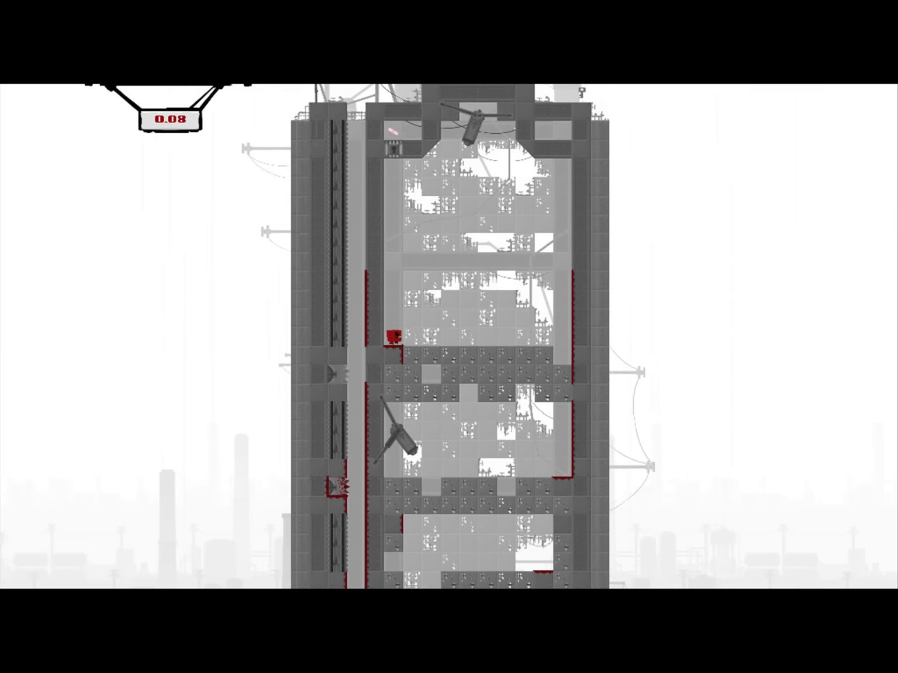
pyautogui.press('Right')
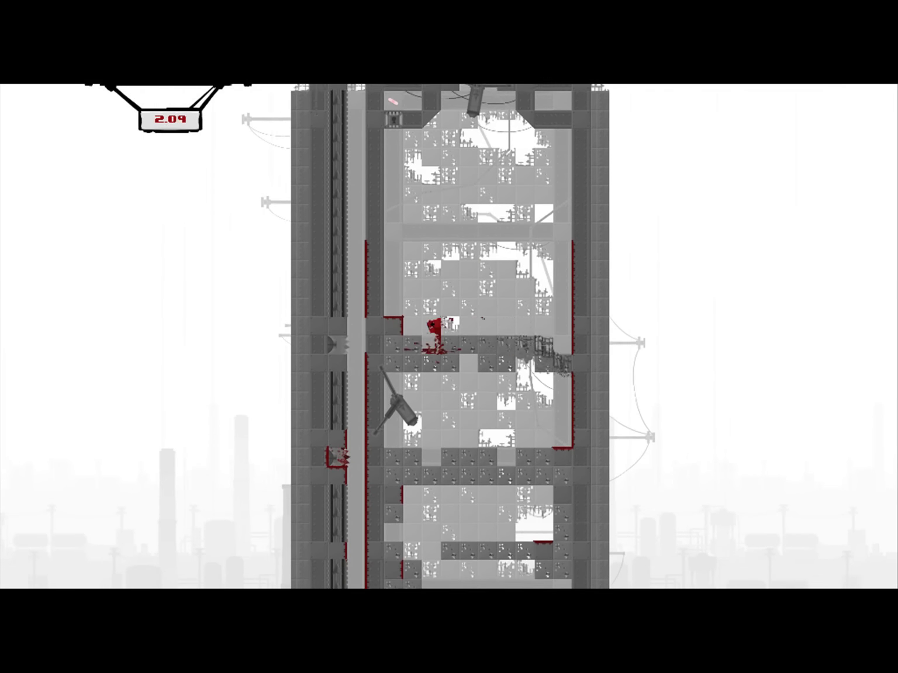
pyautogui.press('Right')
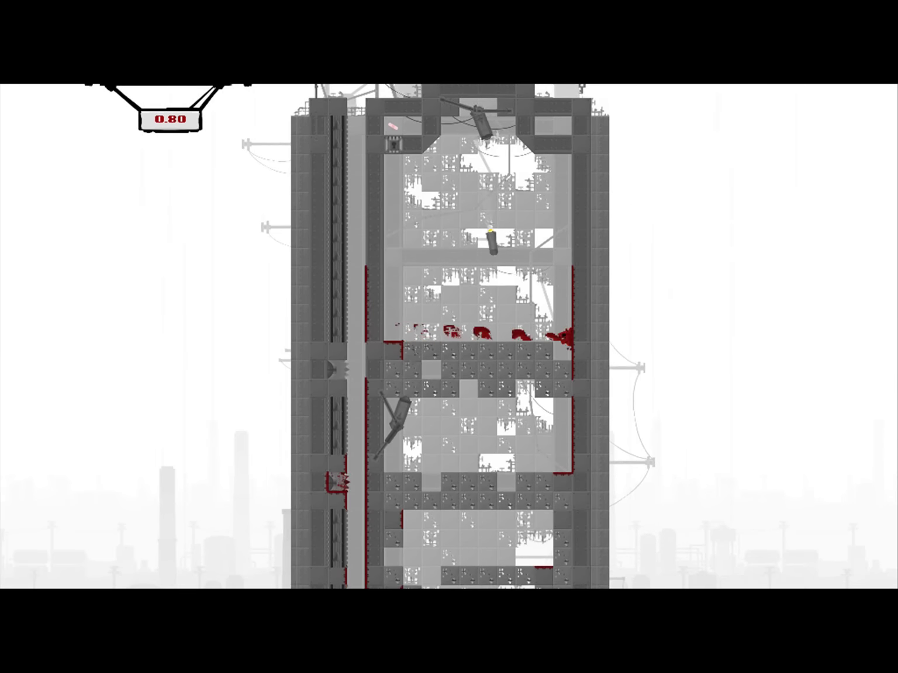
pyautogui.press('Right')
pyautogui.press('Right')
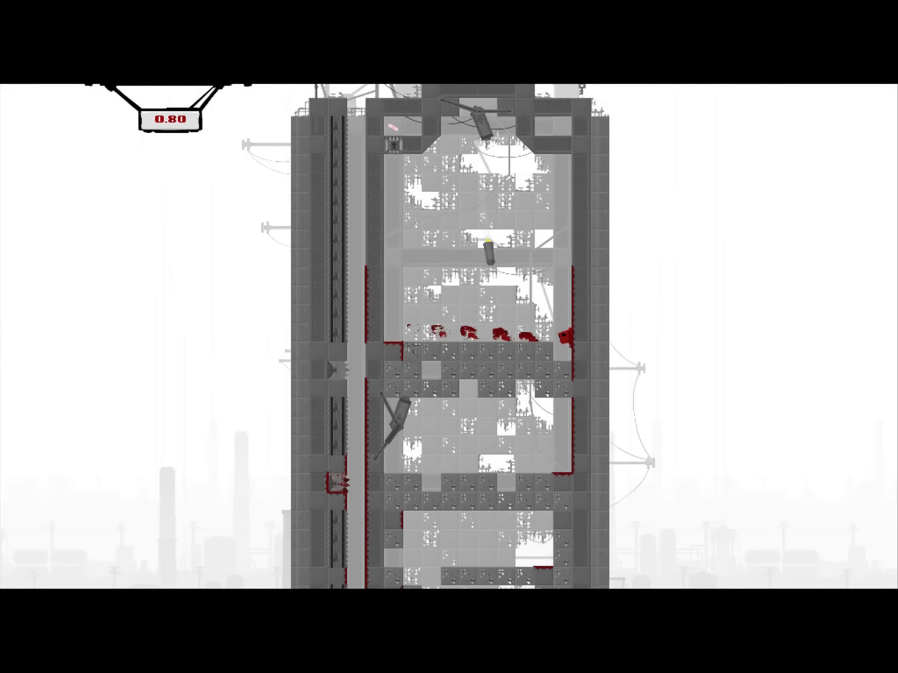
pyautogui.press('Right')
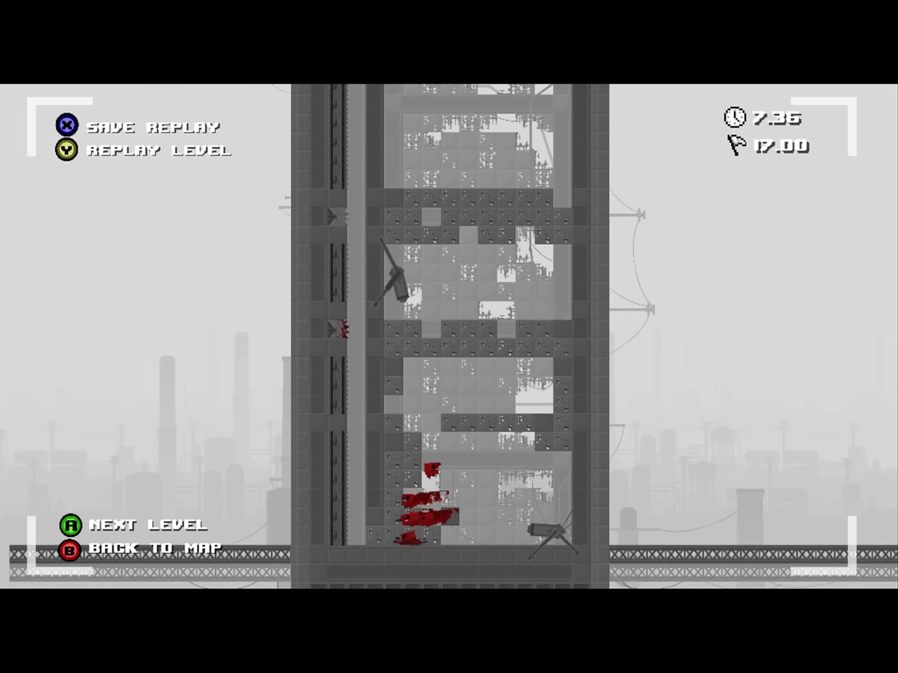
# Start 3-20X Sweet Pea and climb the first tower, dying on the saw blade.
pyautogui.press('Return')
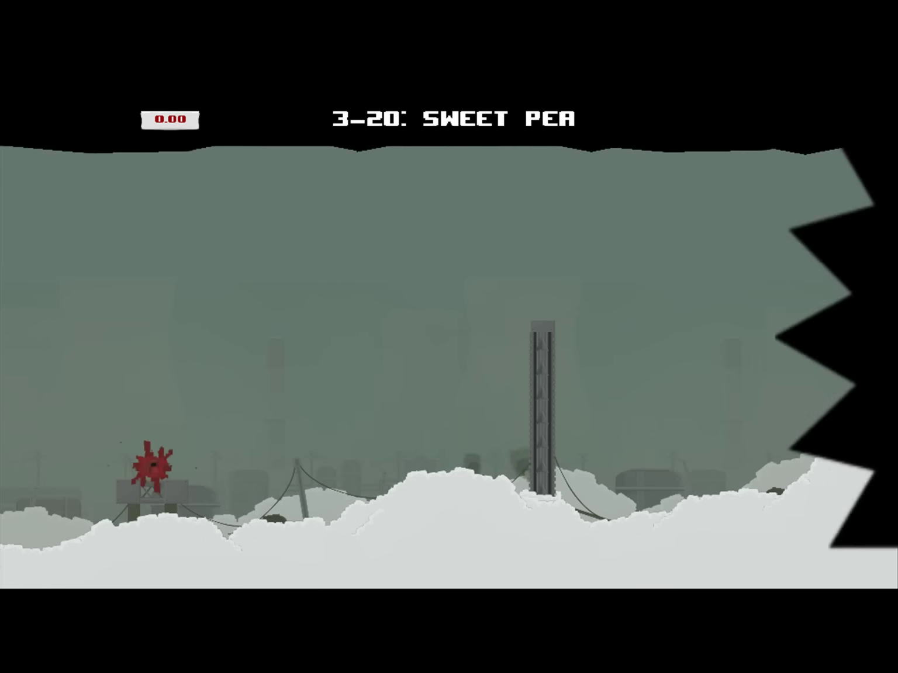
pyautogui.press('space')
pyautogui.press('Right')
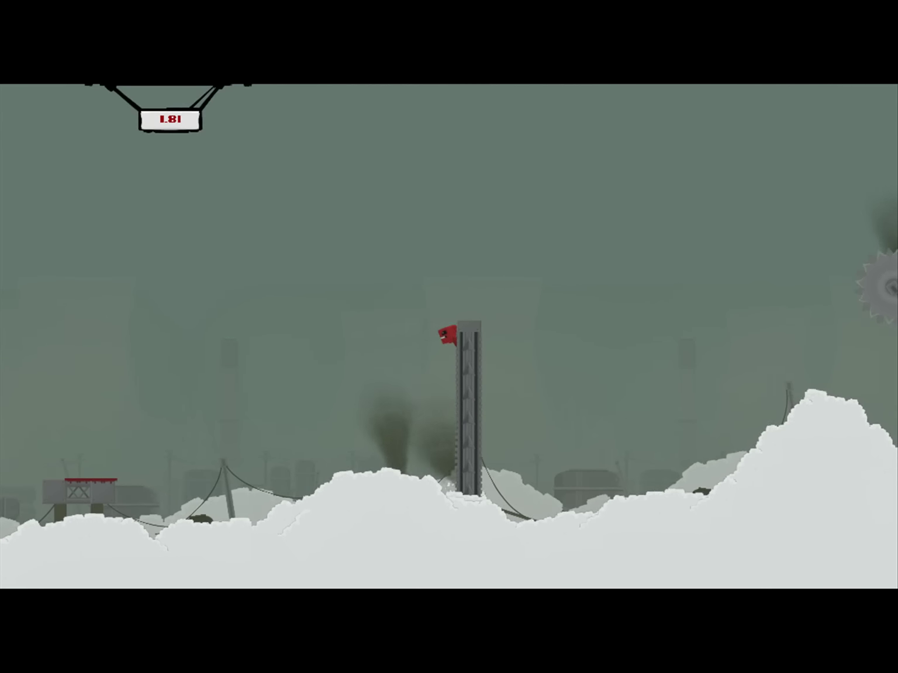
pyautogui.press('space')
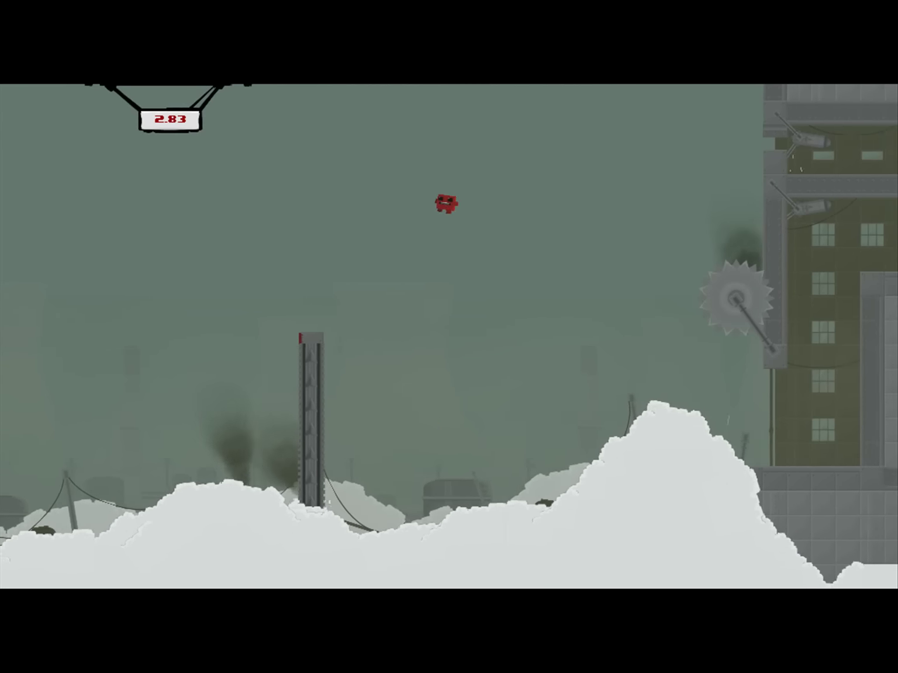
pyautogui.press('Left')
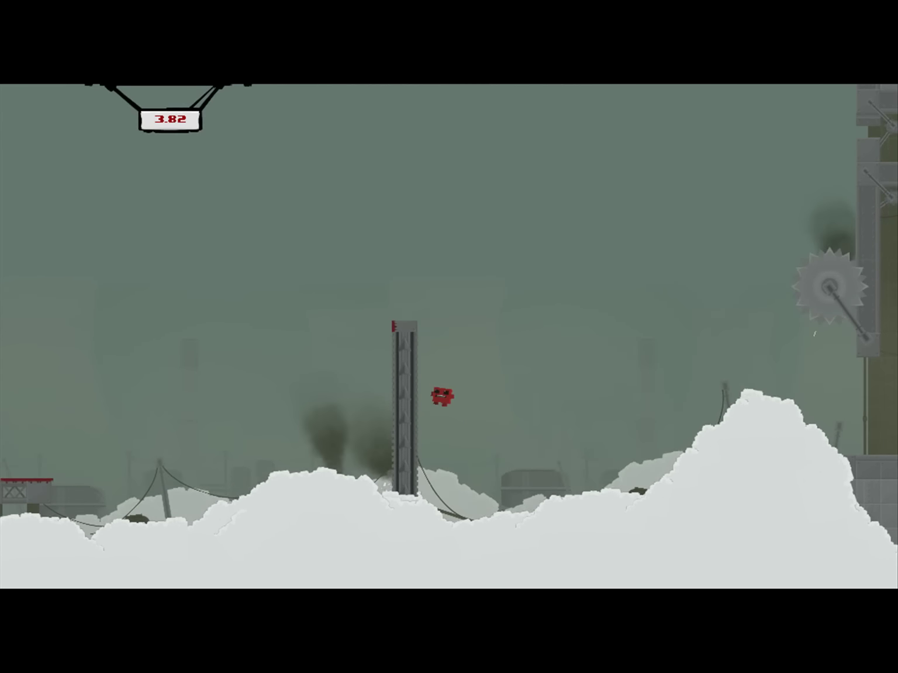
pyautogui.press('space')
pyautogui.press('Right')
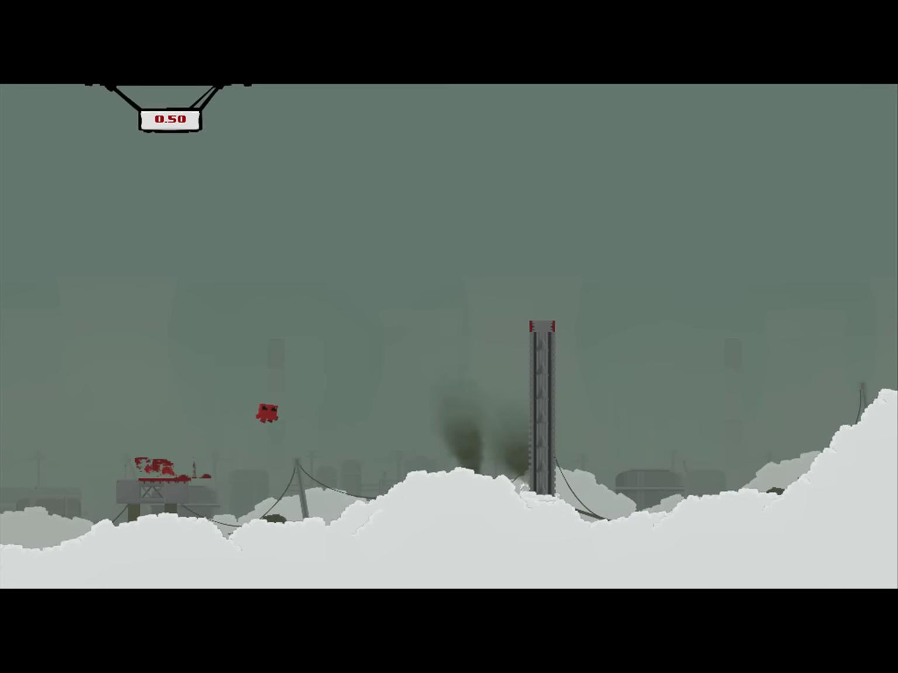
# Wall-jump from the tower onto the building ledge and drop off the crumbling block.
pyautogui.press('Right')
pyautogui.press('space')
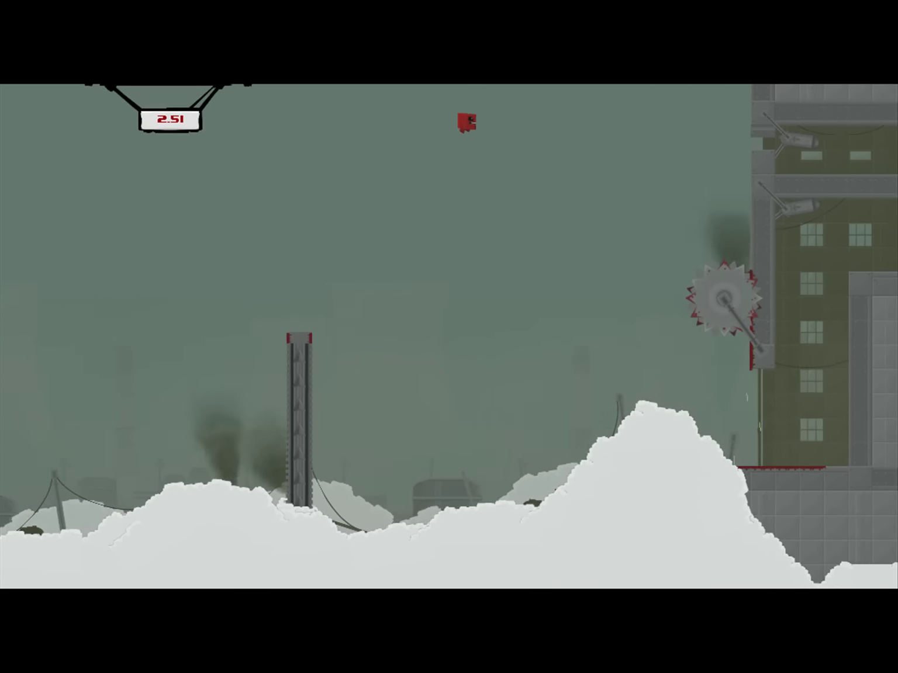
pyautogui.press('Right')
pyautogui.press('space')
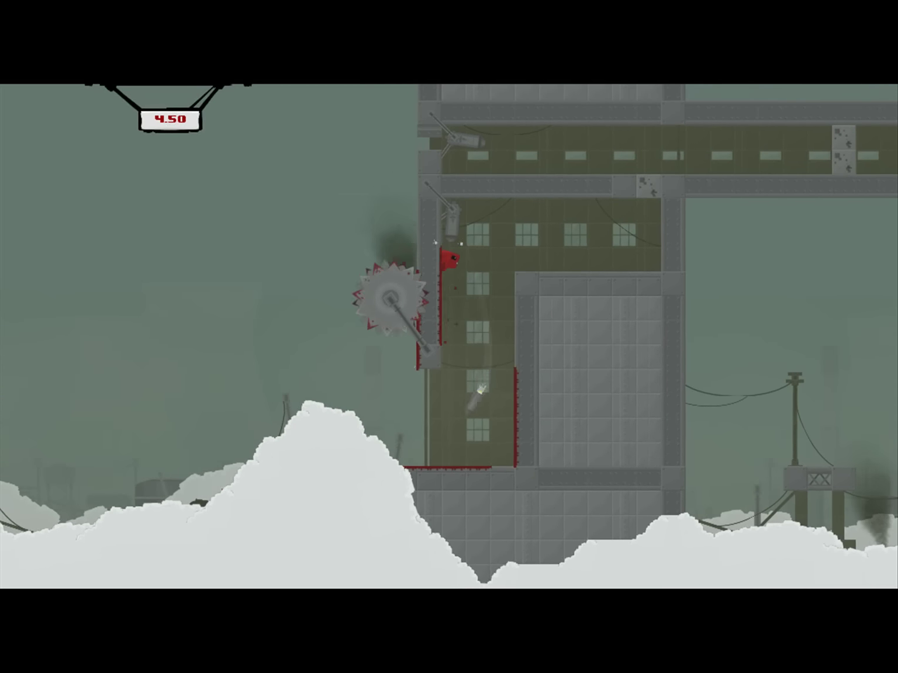
pyautogui.press('space')
pyautogui.press('Right')
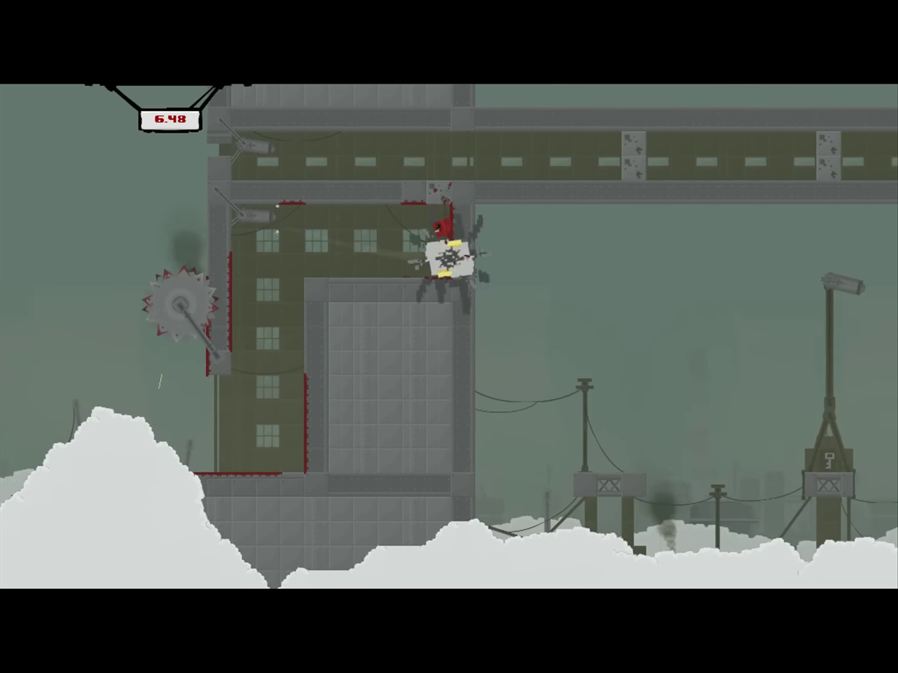
pyautogui.press('space')
# Climb to the upper corridor, break its crumbling block, and hop across the poles.
pyautogui.press('Right')
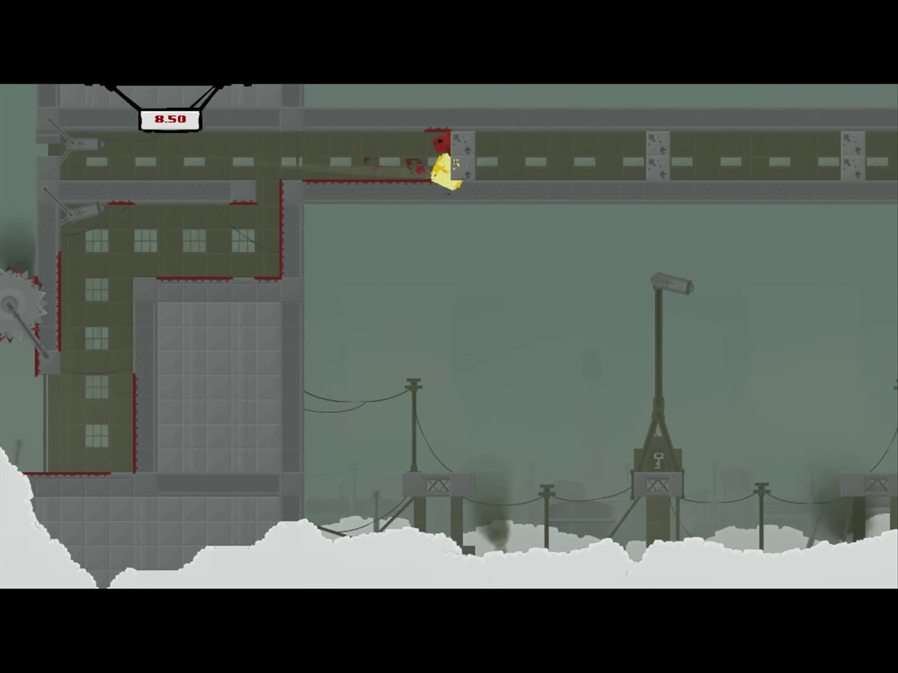
pyautogui.press('Right')
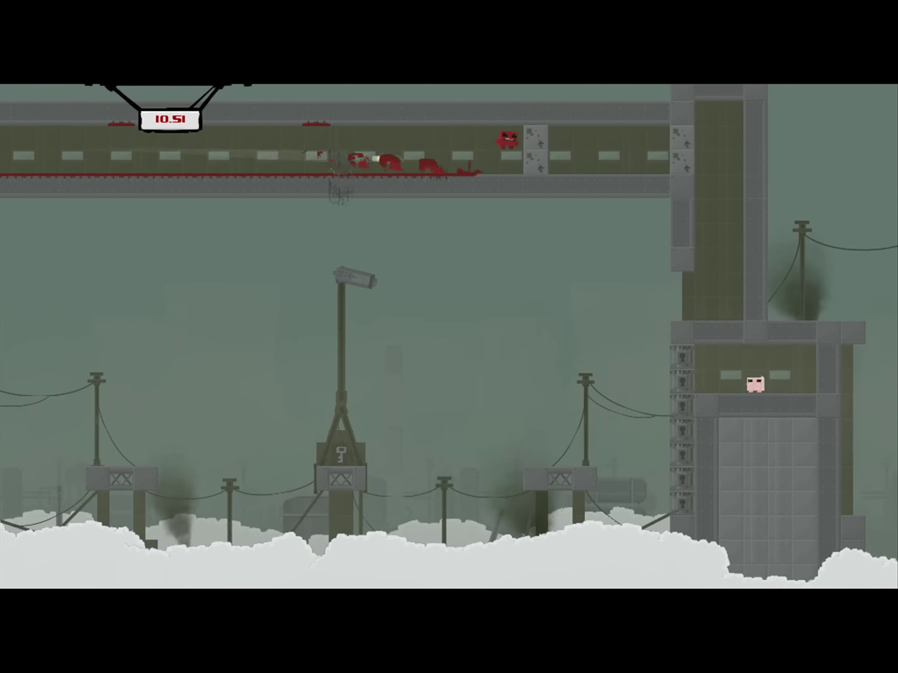
pyautogui.press('Right')
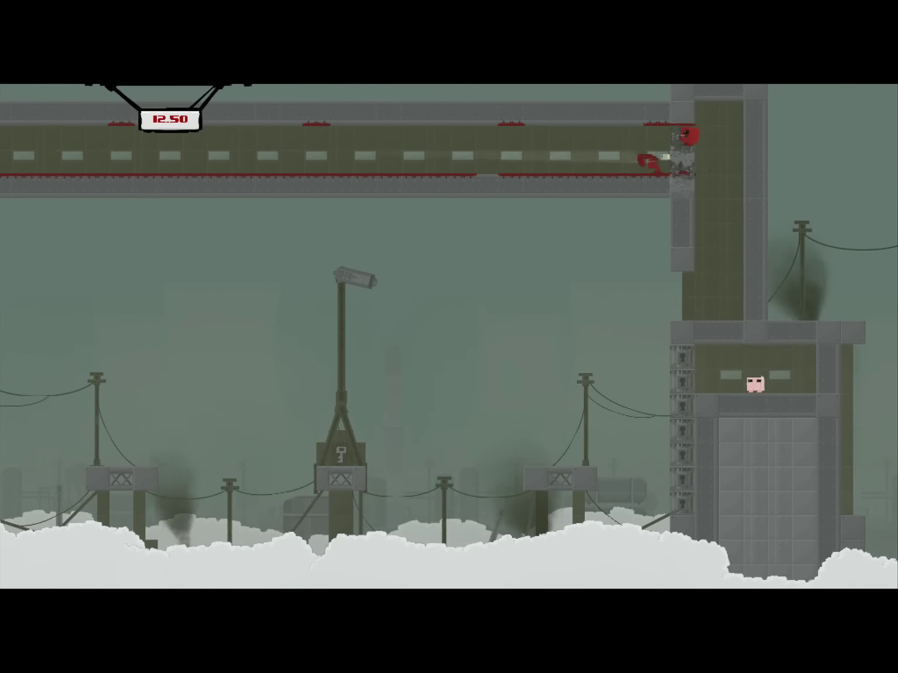
pyautogui.press('Right')
pyautogui.press('Left')
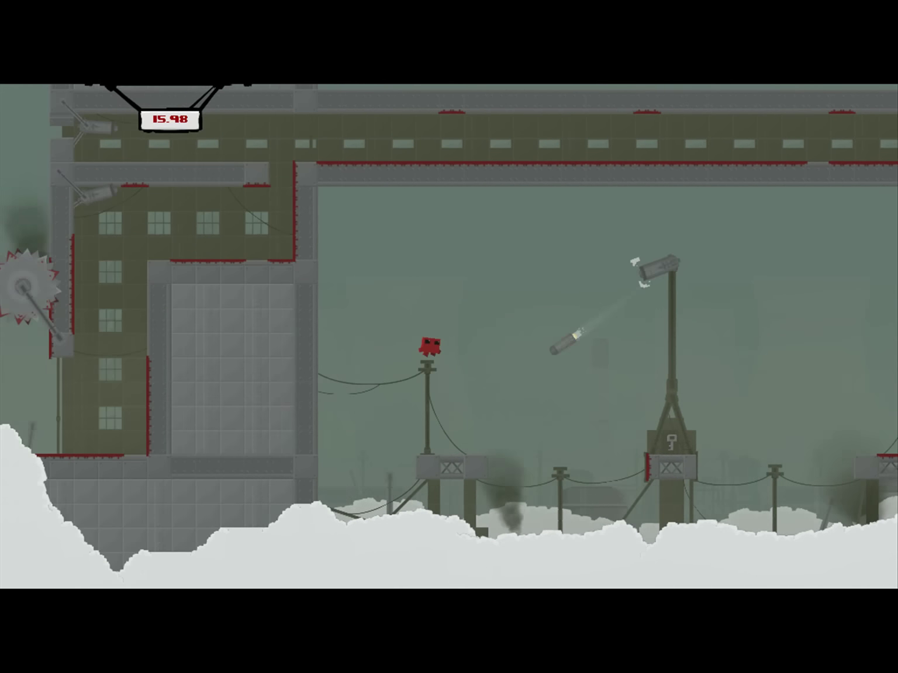
pyautogui.press('Right')
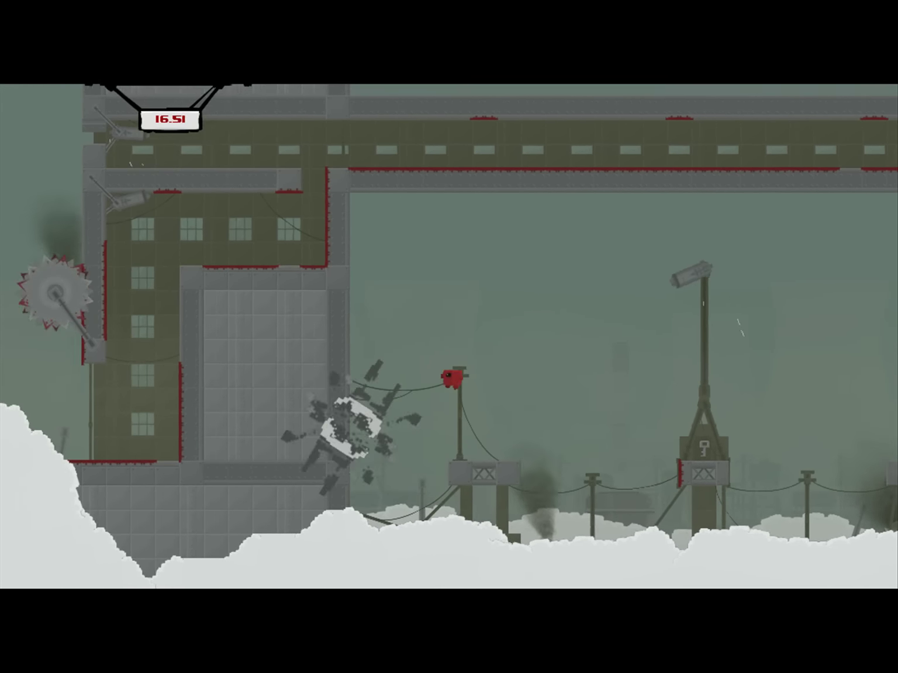
# Climb Bandage Girl's tower to reach her, clearing Sweet Pea with A+ in 25.50.
pyautogui.press('space')
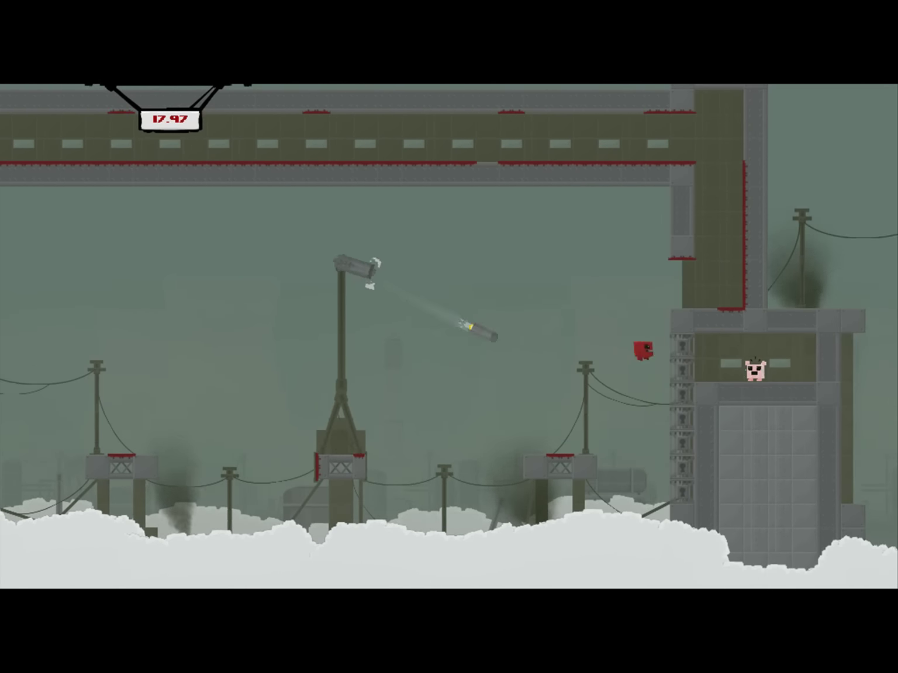
pyautogui.press('space')
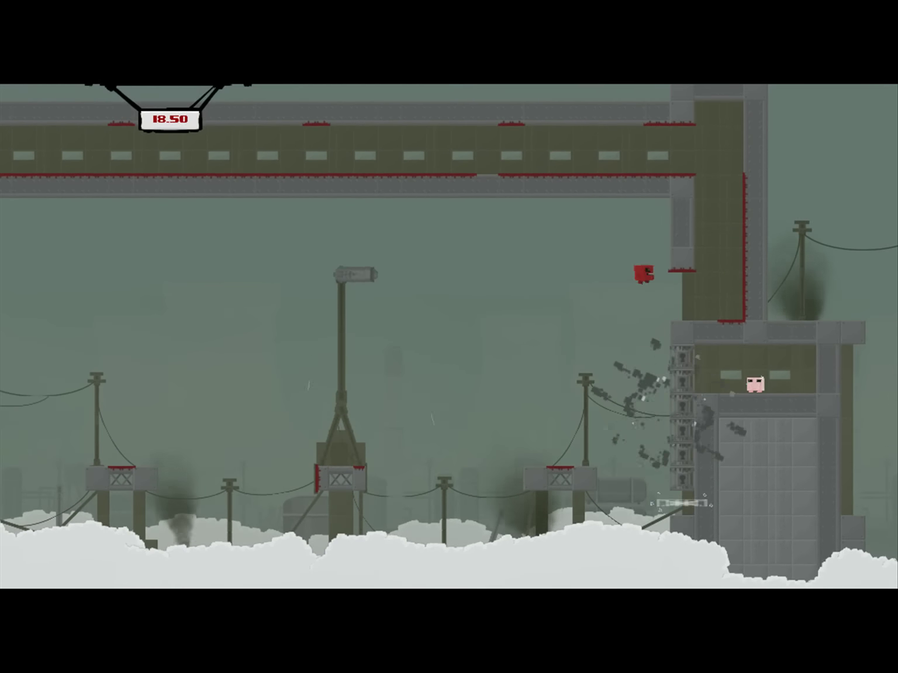
pyautogui.press('space')
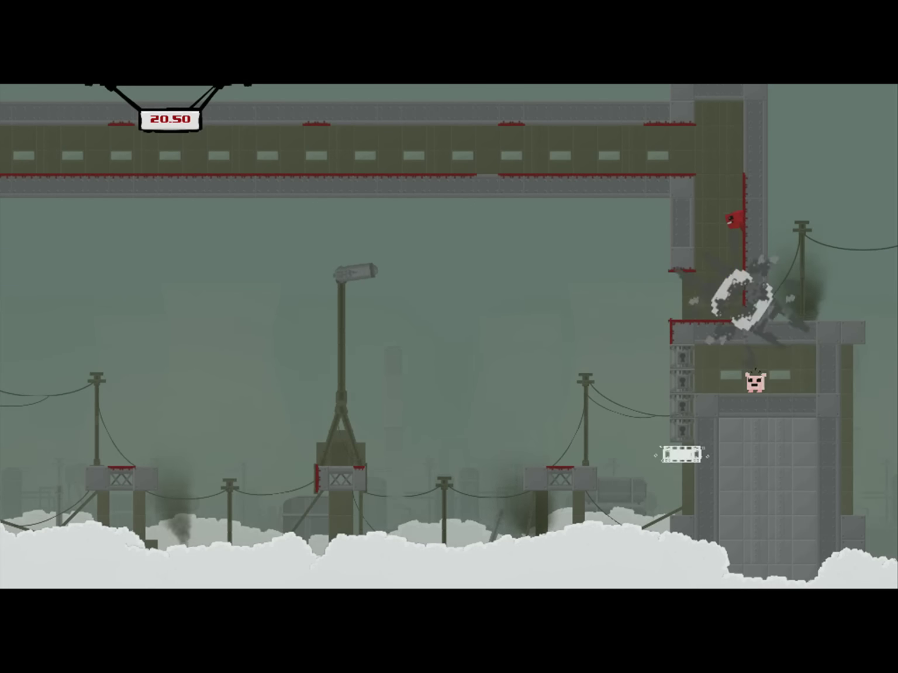
pyautogui.press('Left')
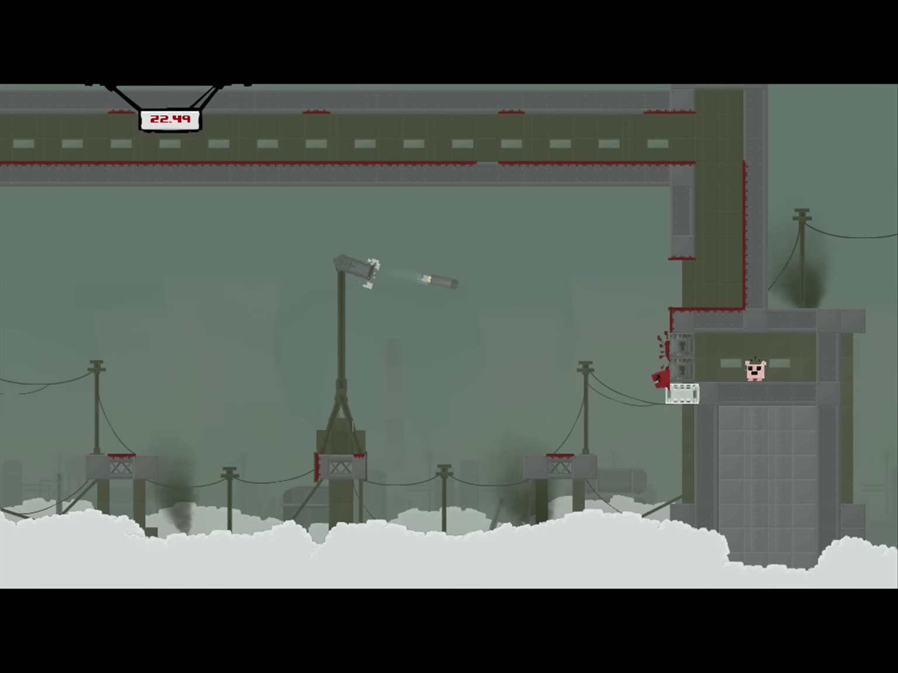
pyautogui.press('space')
pyautogui.press('space')
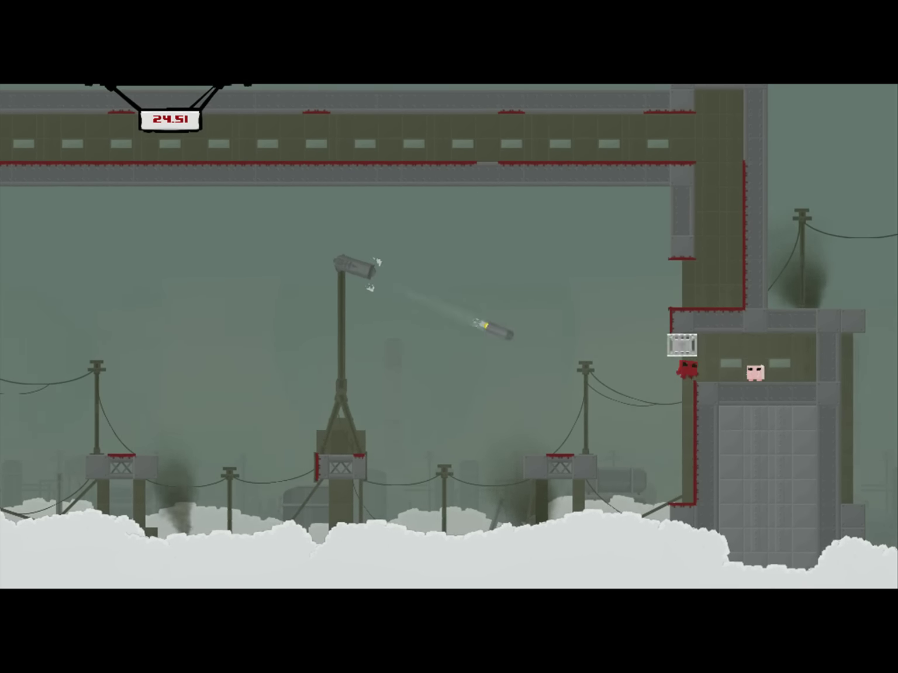
pyautogui.press('Right')
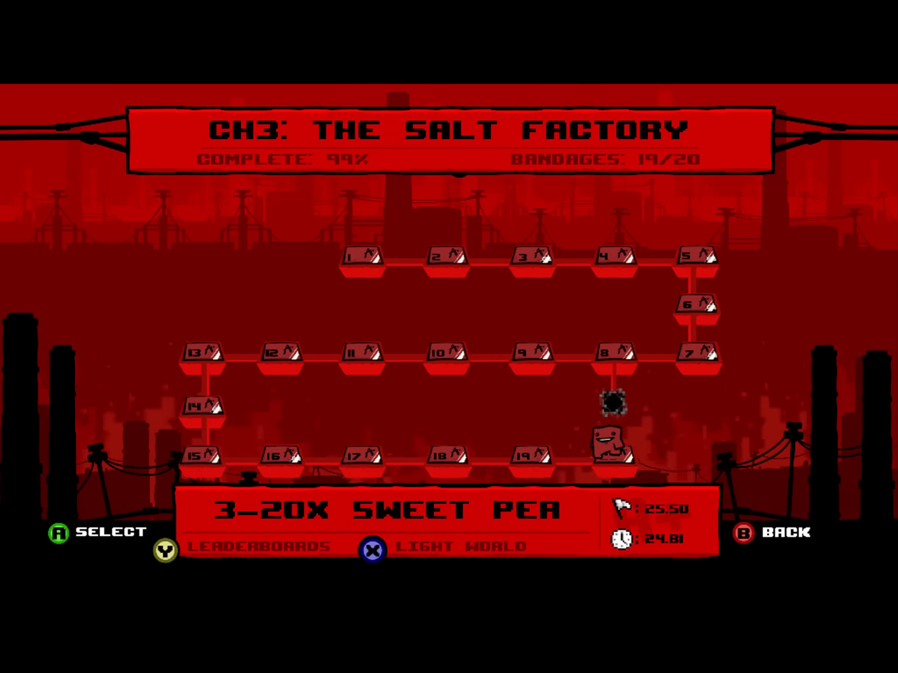
# Select 3-19X El Topo on the Salt Factory map.
pyautogui.press('Left')
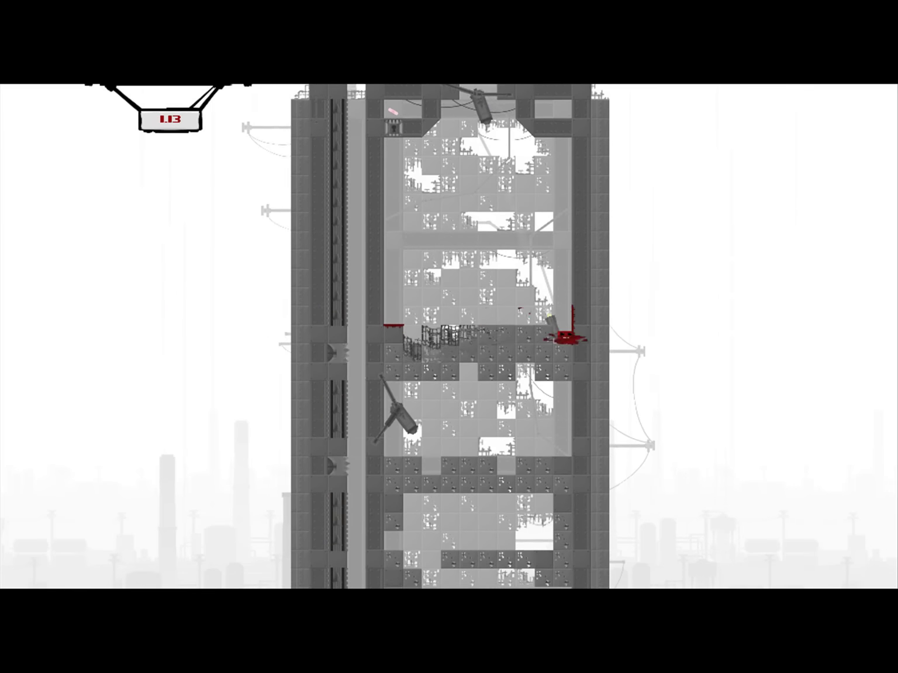
pyautogui.press('Right')
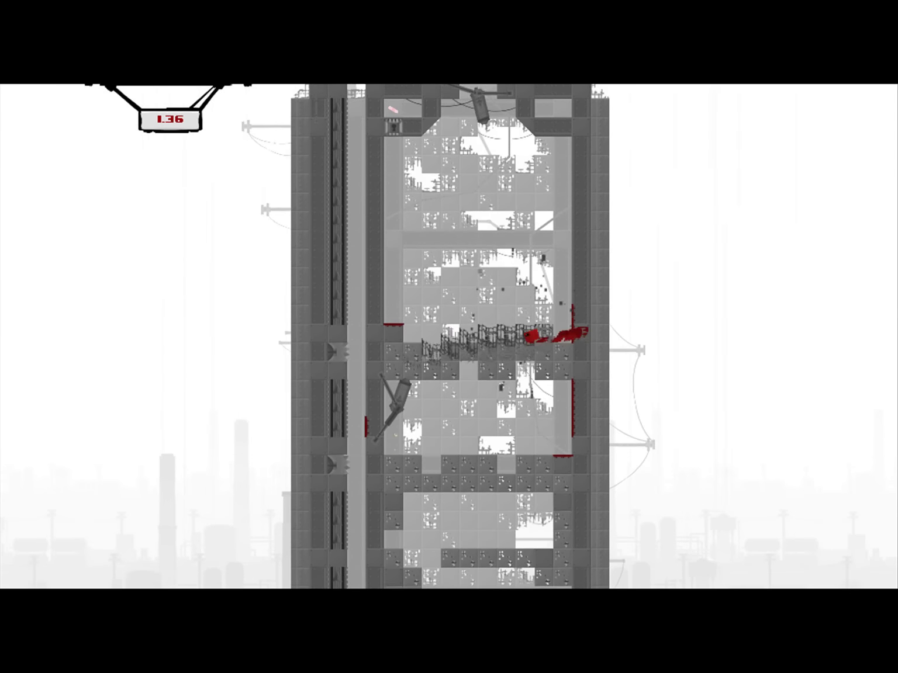
pyautogui.press('Left')
pyautogui.press('Right')
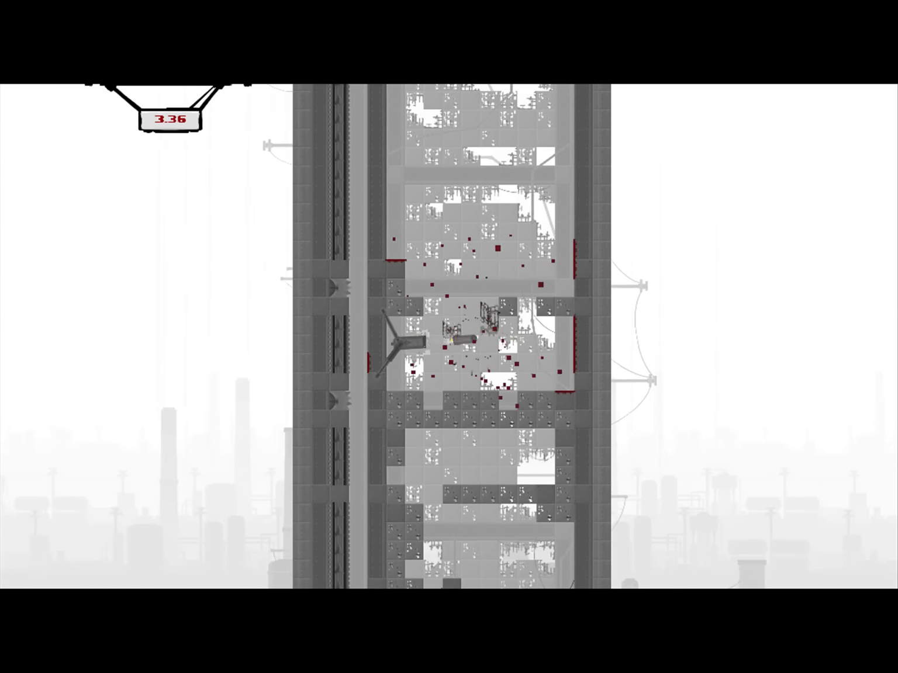
pyautogui.press('Right')
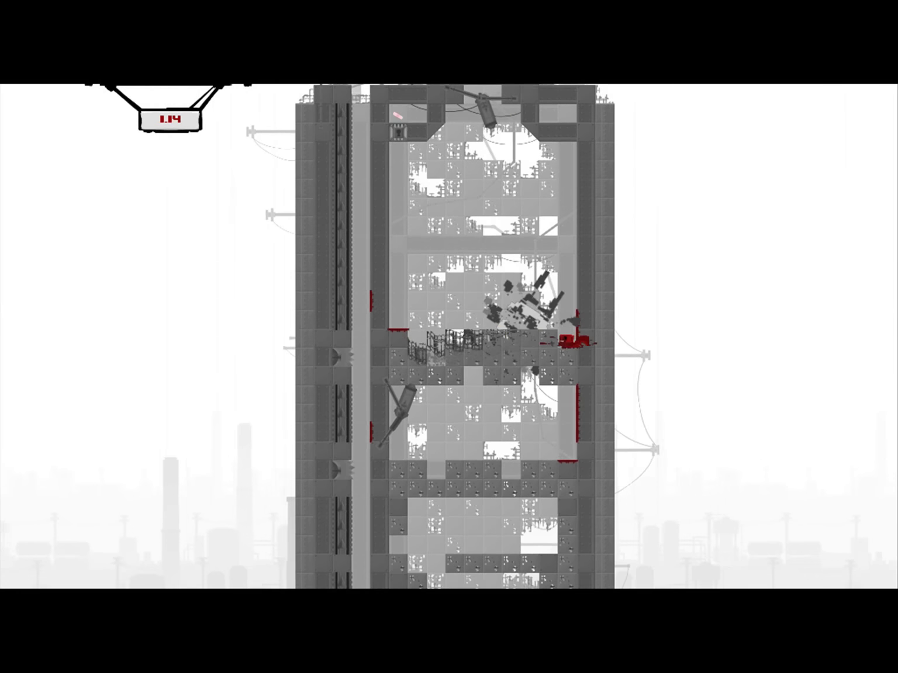
pyautogui.press('Left')
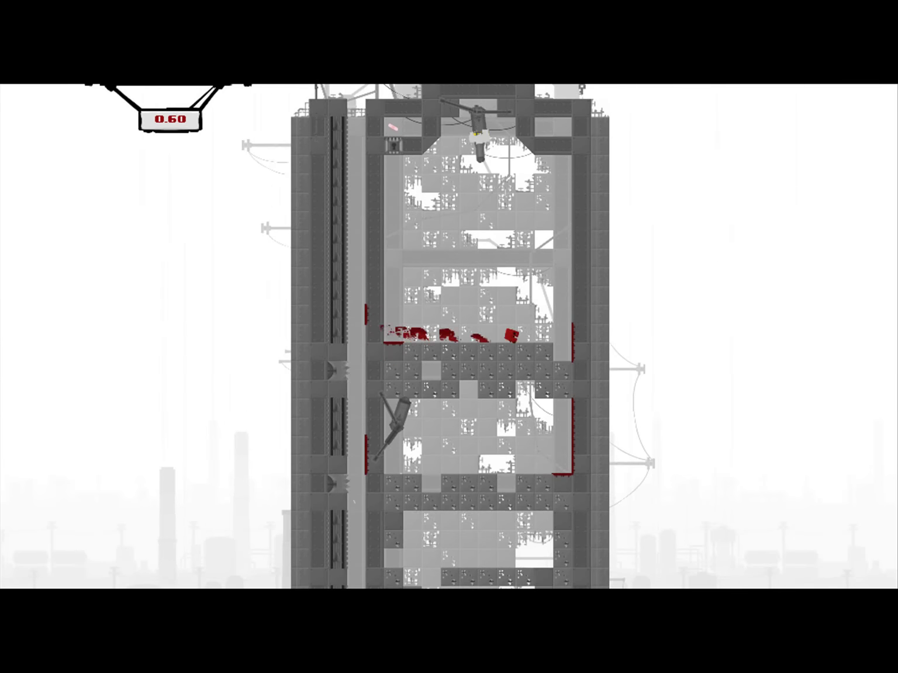
pyautogui.press('Left')
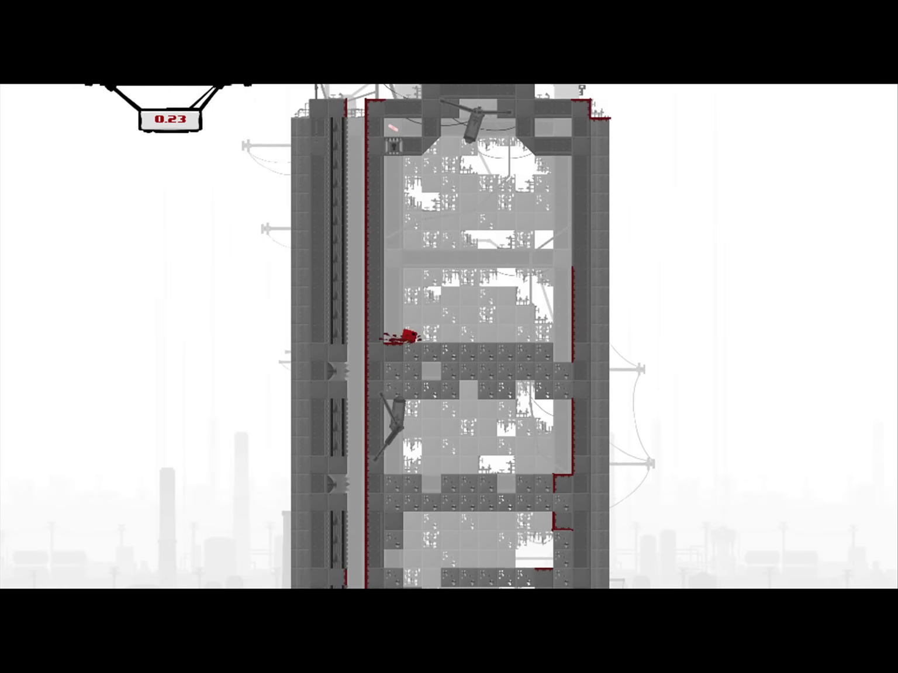
# Run back and forth along the crumbling platform at the tower bottom.
pyautogui.press('Left')
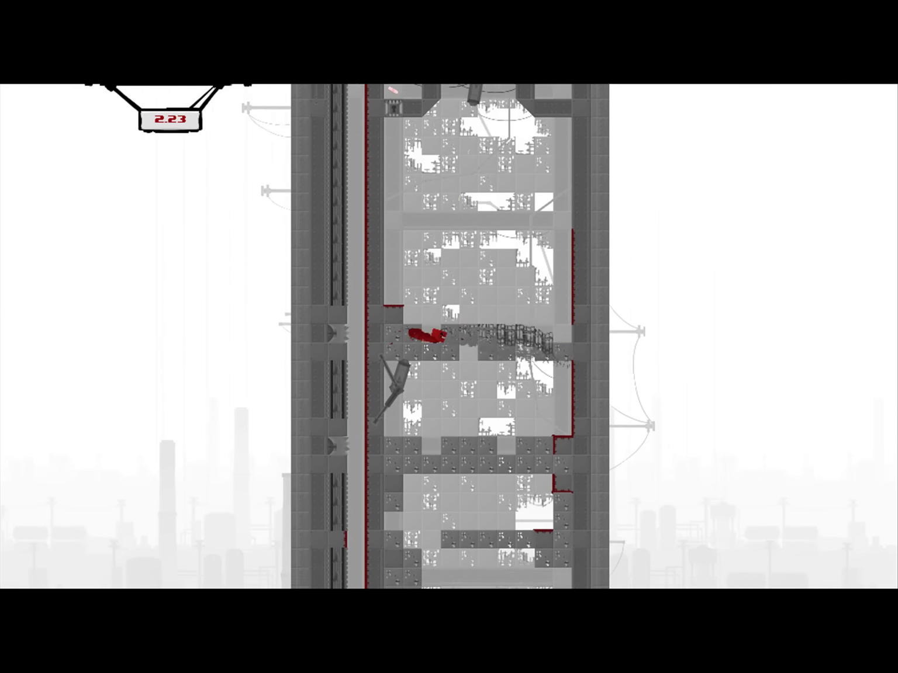
pyautogui.press('Right')
pyautogui.press('Left')
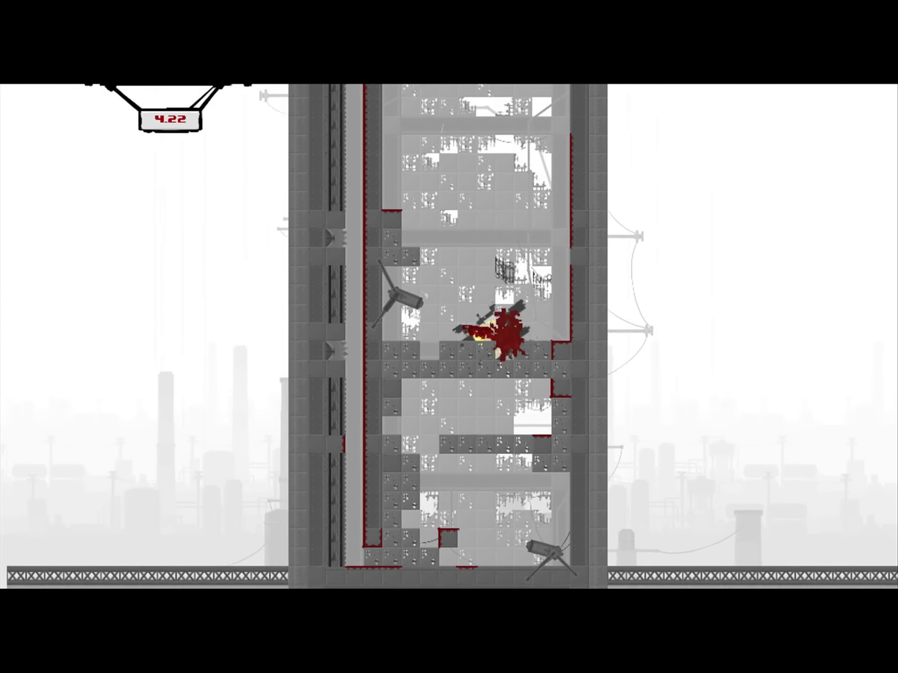
pyautogui.press('Right')
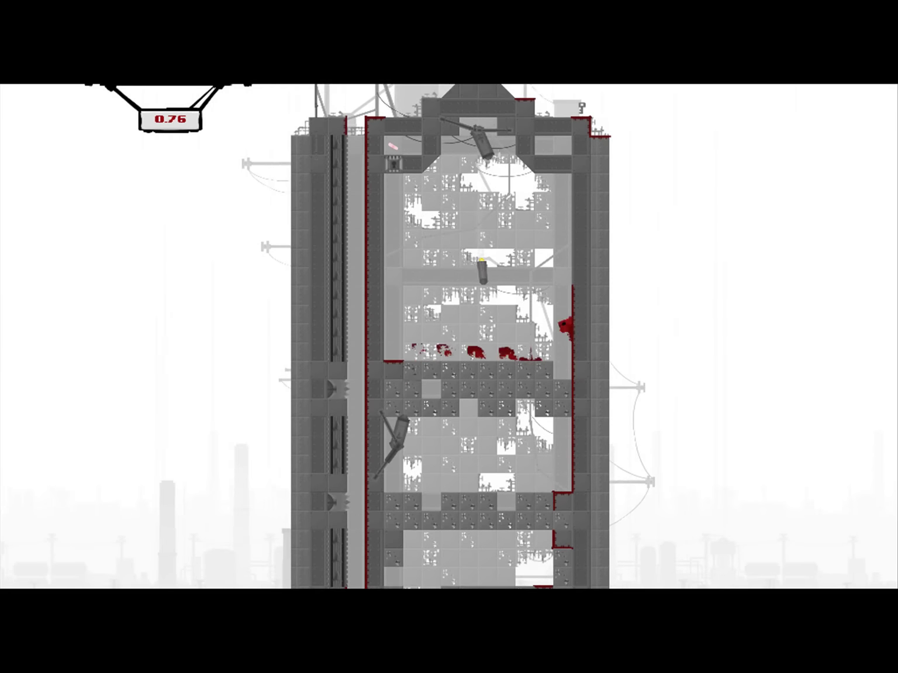
pyautogui.press('Left')
pyautogui.press('Right')
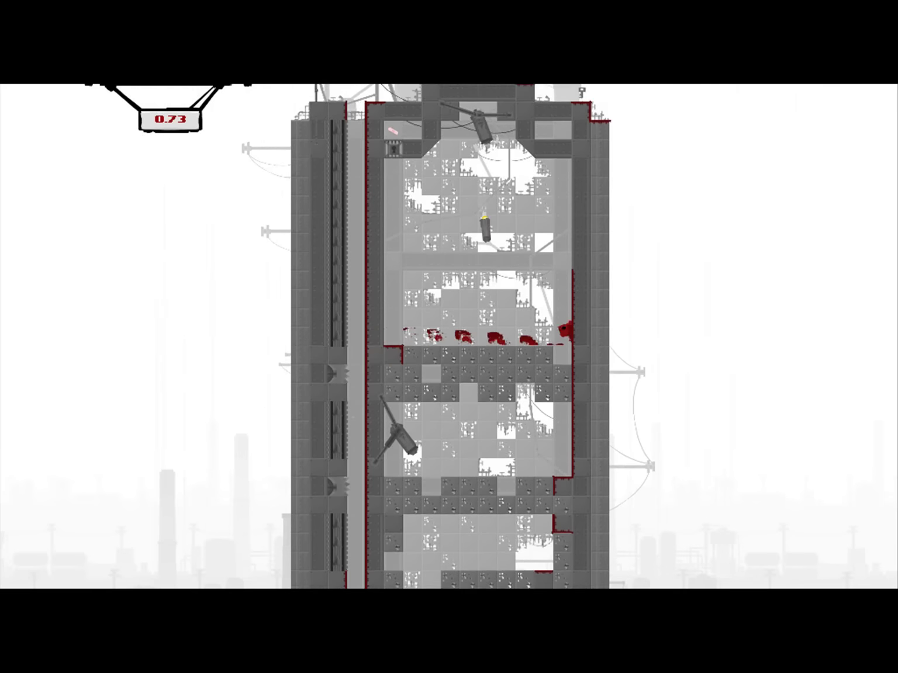
# Wall-jump repeatedly off the right wall to climb the shaft.
pyautogui.press('space')
pyautogui.press('Left')
pyautogui.press('Right')
pyautogui.press('space')
pyautogui.press('Left')
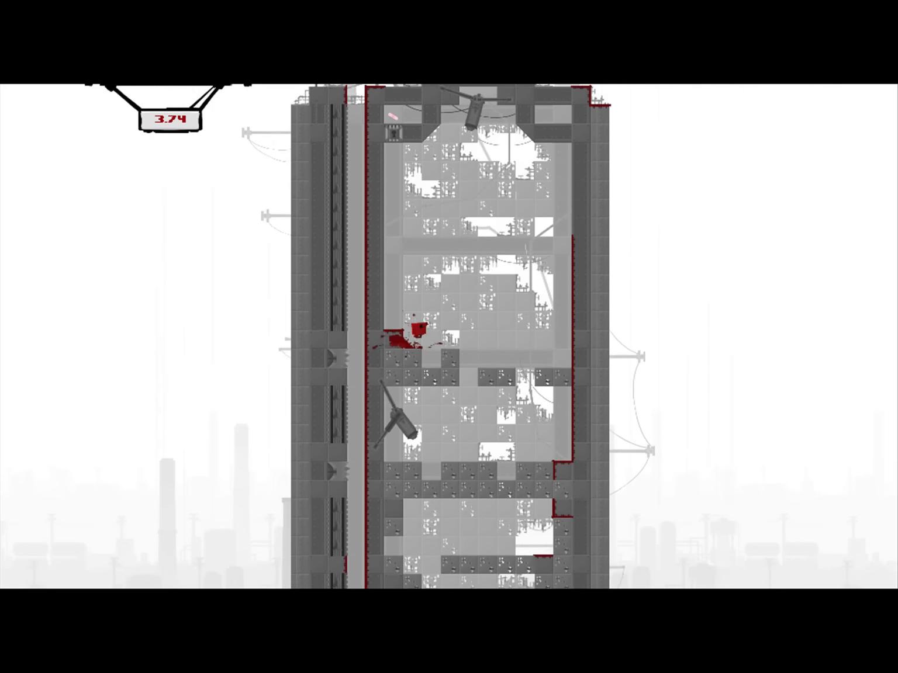
pyautogui.press('Right')
pyautogui.press('space')
pyautogui.press('space')
pyautogui.press('Left')
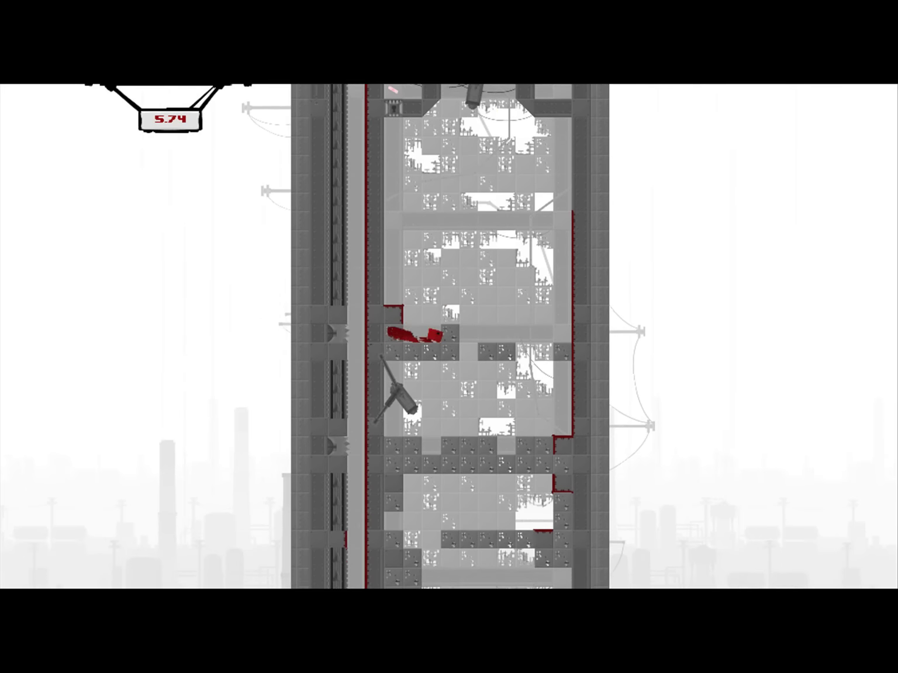
pyautogui.press('Right')
pyautogui.press('space')
pyautogui.press('Left')
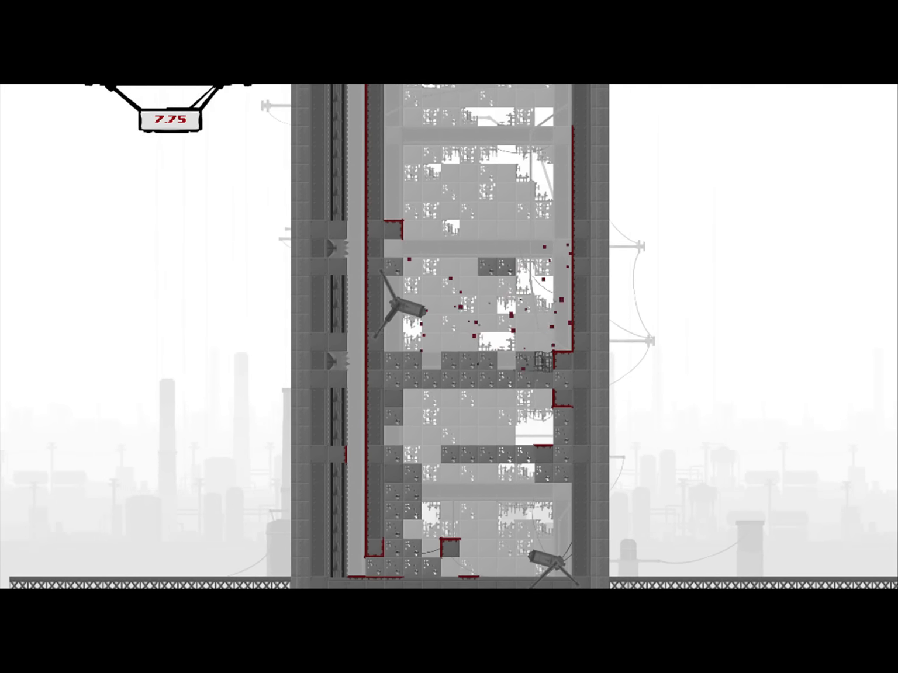
# Run right to the wall, wall-jump across to the left, and dodge a missile.
pyautogui.press('Right')
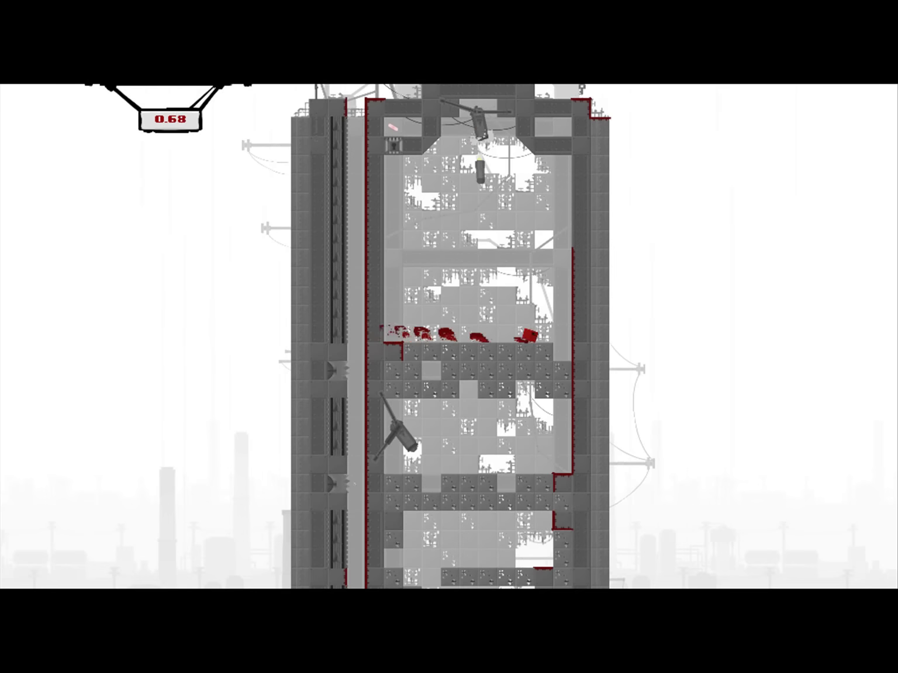
pyautogui.press('Right')
pyautogui.press('space')
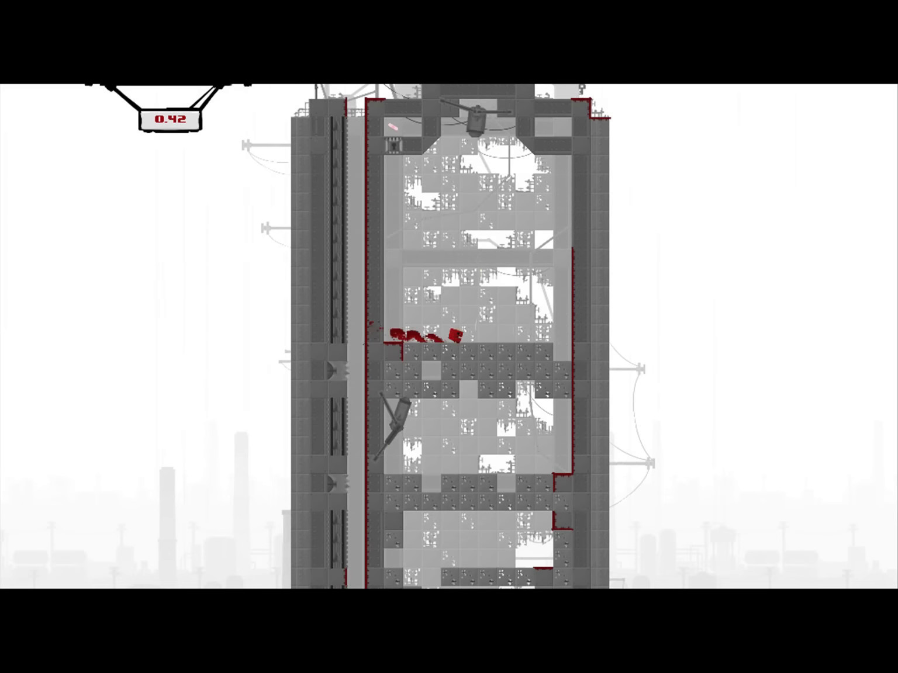
pyautogui.press('Right')
pyautogui.press('space')
pyautogui.press('space')
pyautogui.press('Left')
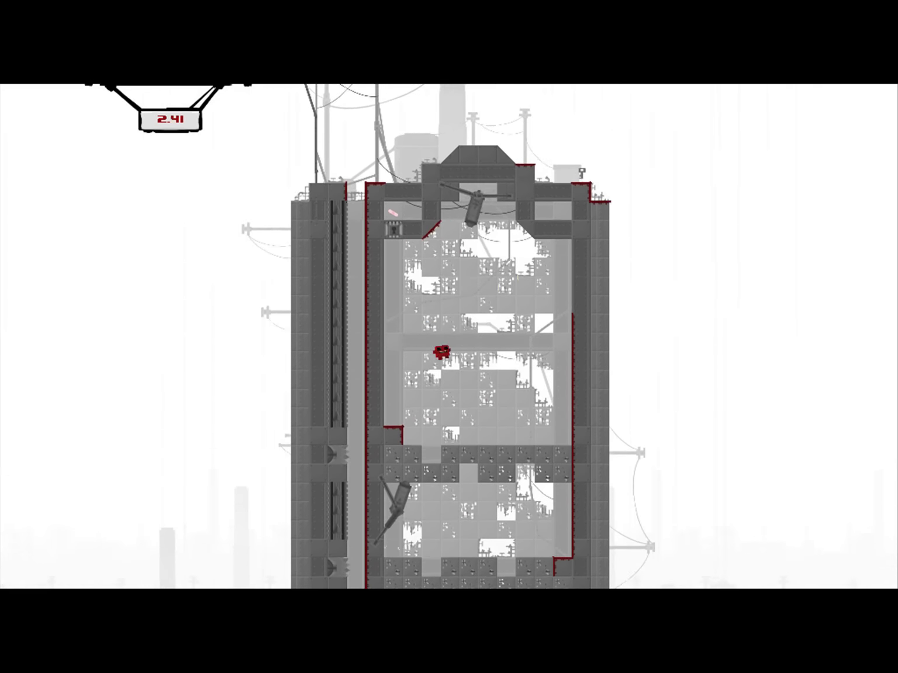
pyautogui.press('Right')
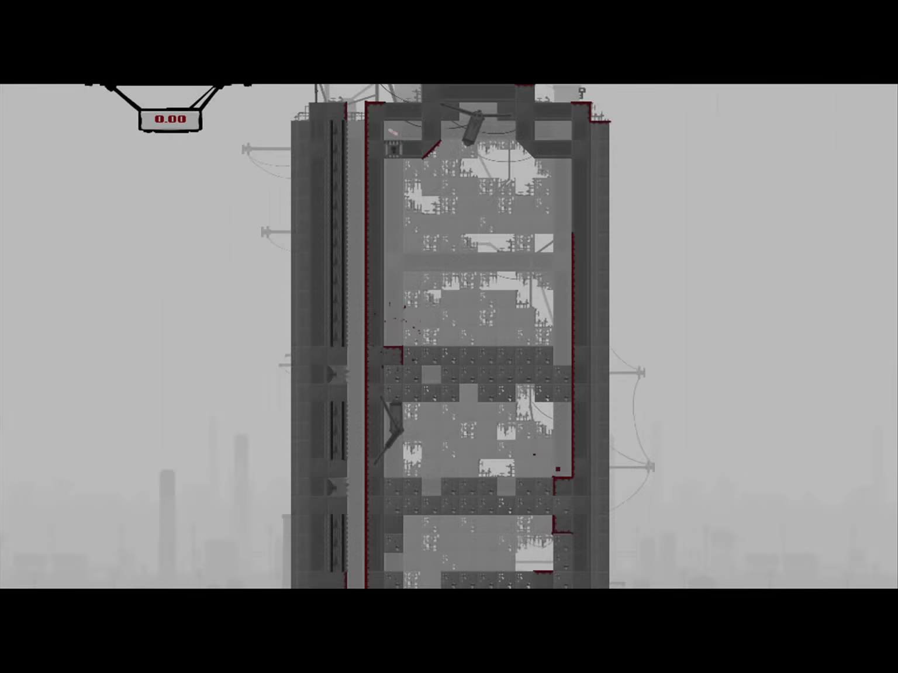
# Shuffle along the ledge between the right wall and crumbling blocks.
pyautogui.press('Right')
pyautogui.press('Left')
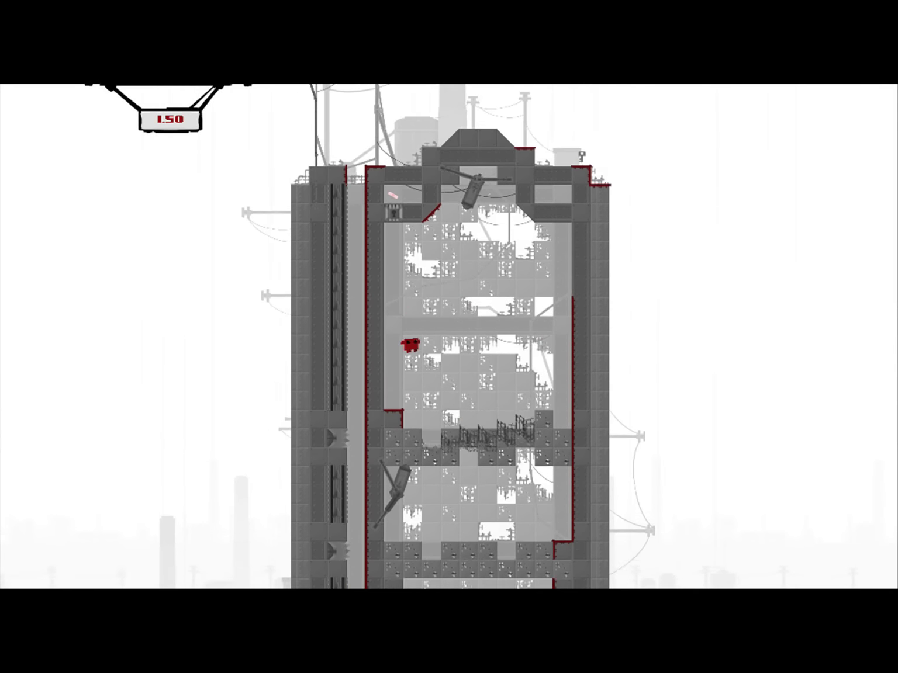
pyautogui.press('Right')
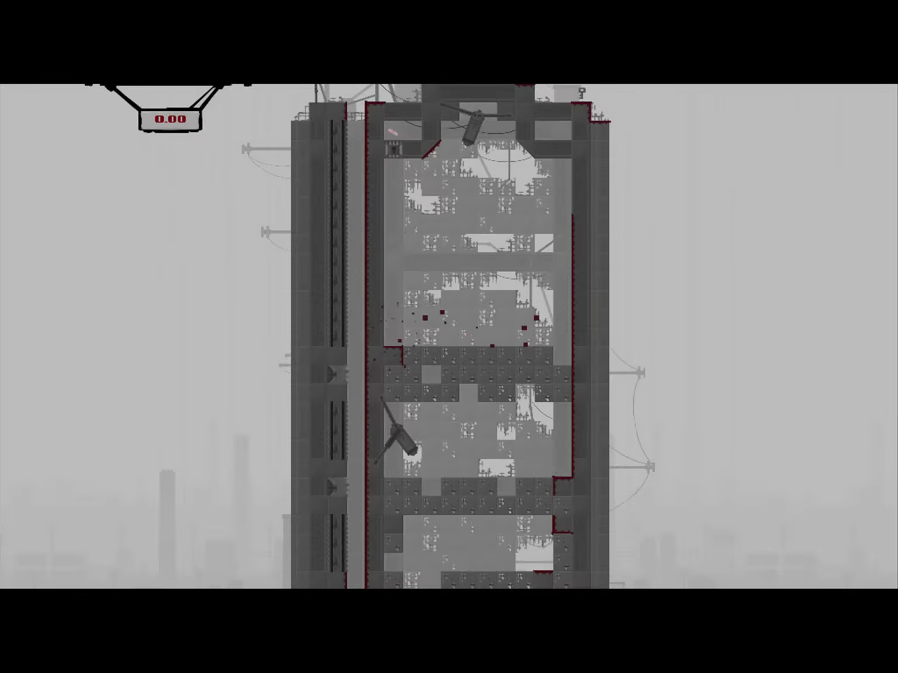
pyautogui.press('Right')
pyautogui.press('Left')
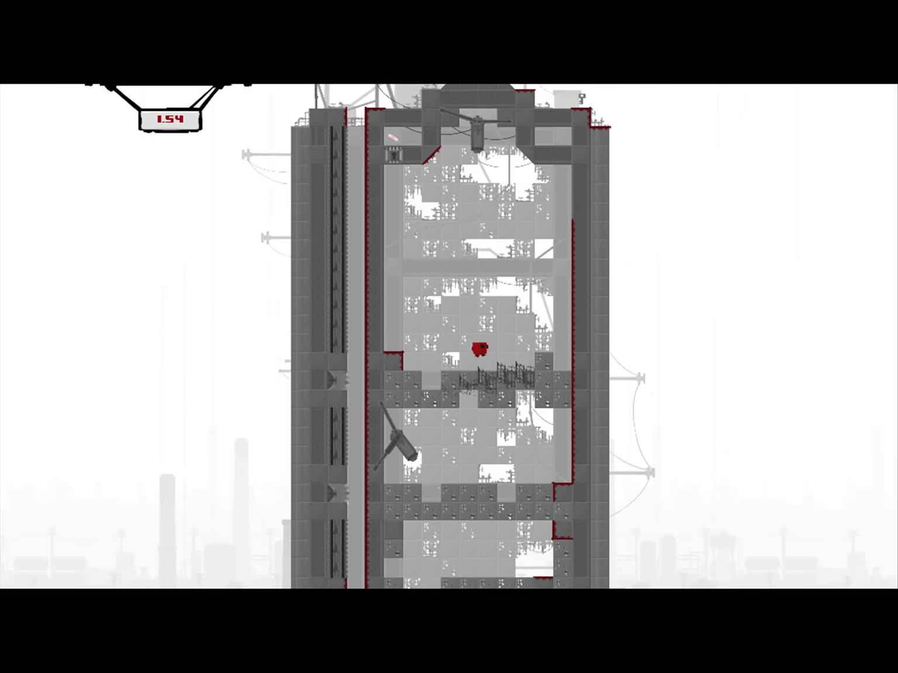
pyautogui.press('Right')
pyautogui.press('Left')
pyautogui.press('Right')
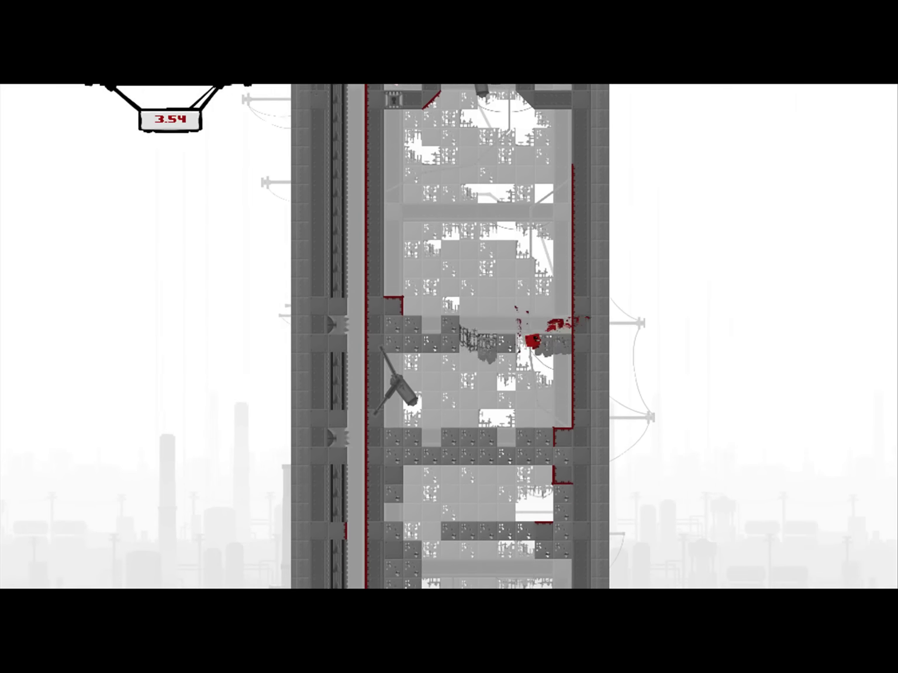
pyautogui.press('Left')
pyautogui.press('Left')
pyautogui.press('Right')
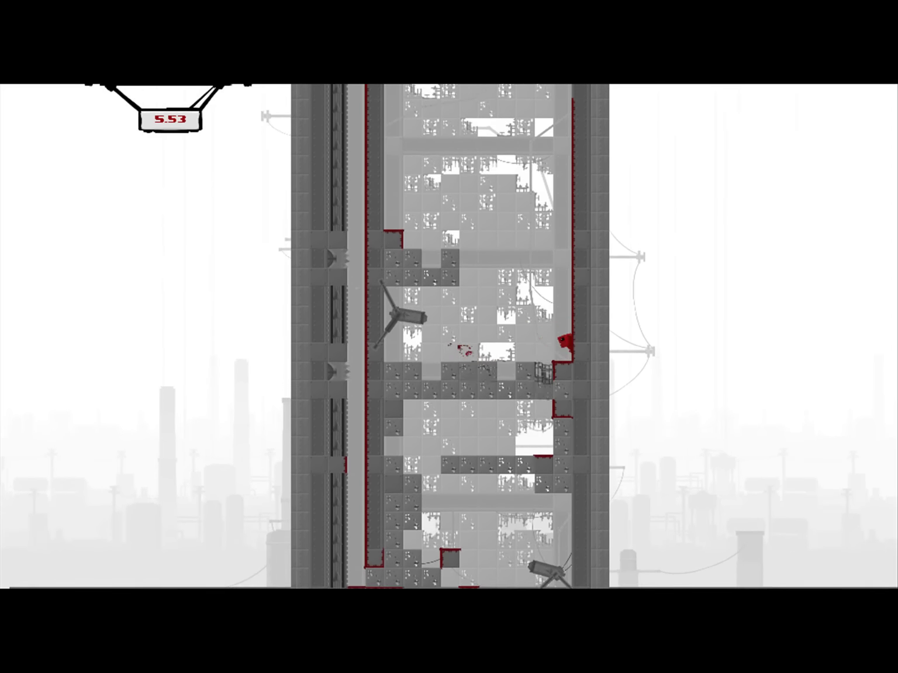
pyautogui.press('Left')
# Drop to a lower ledge, get past the crumbling blocks, and wall-jump toward the tower top.
pyautogui.press('Right')
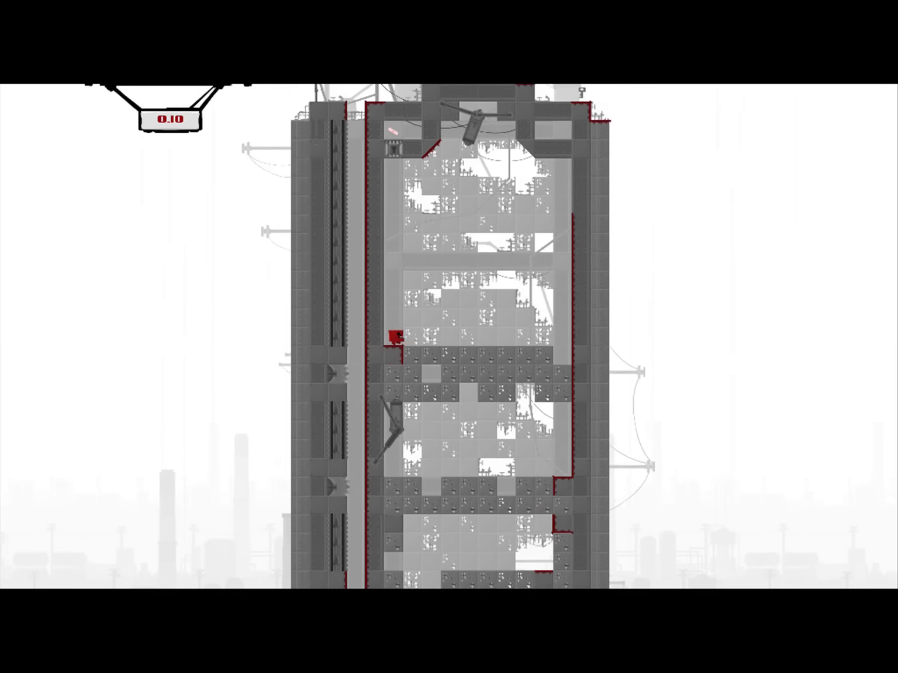
pyautogui.press('Right')
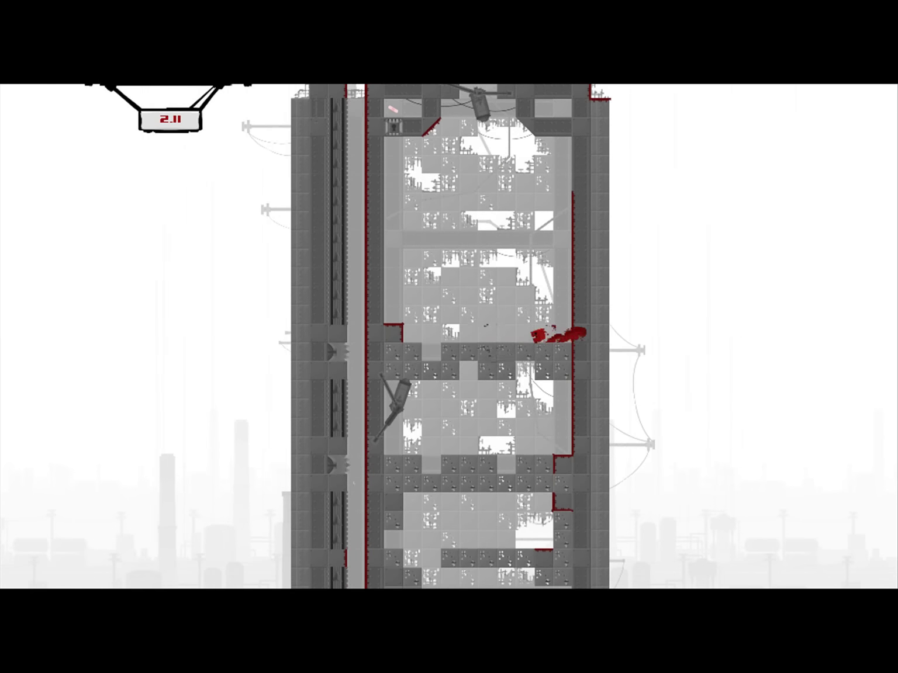
pyautogui.press('Right')
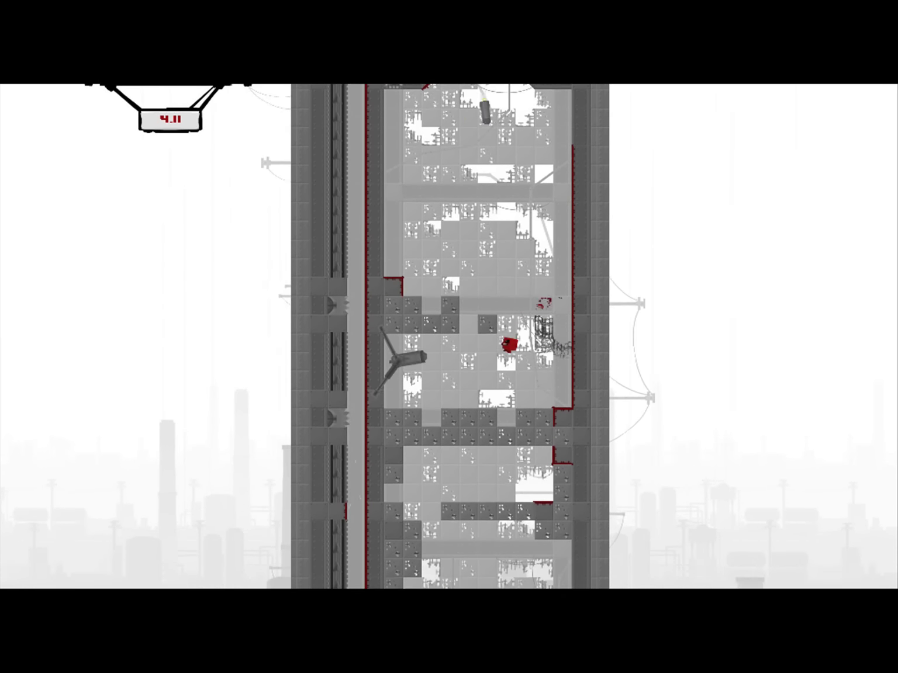
pyautogui.press('Right')
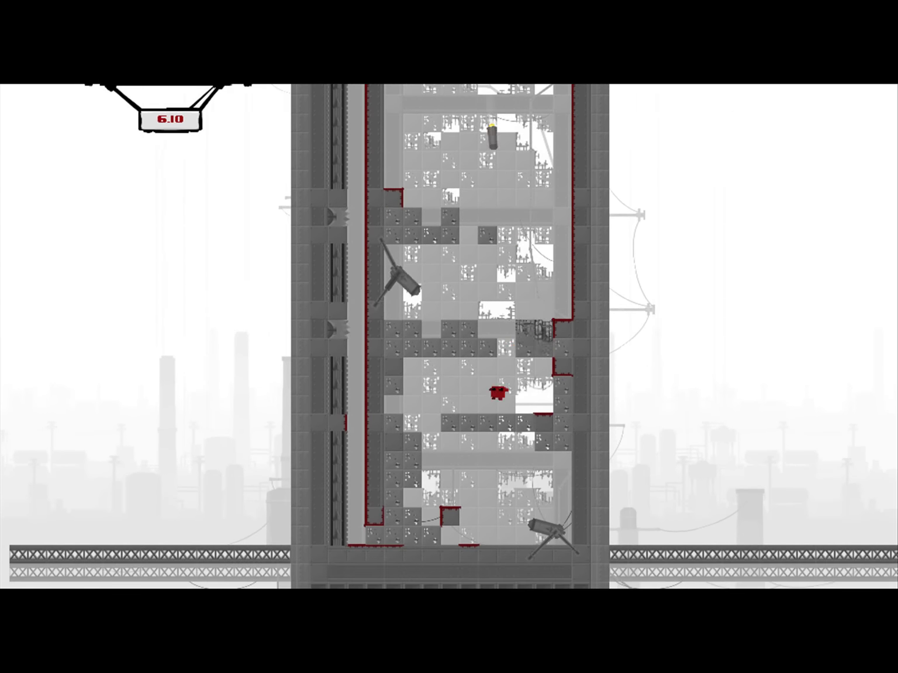
pyautogui.press('Left')
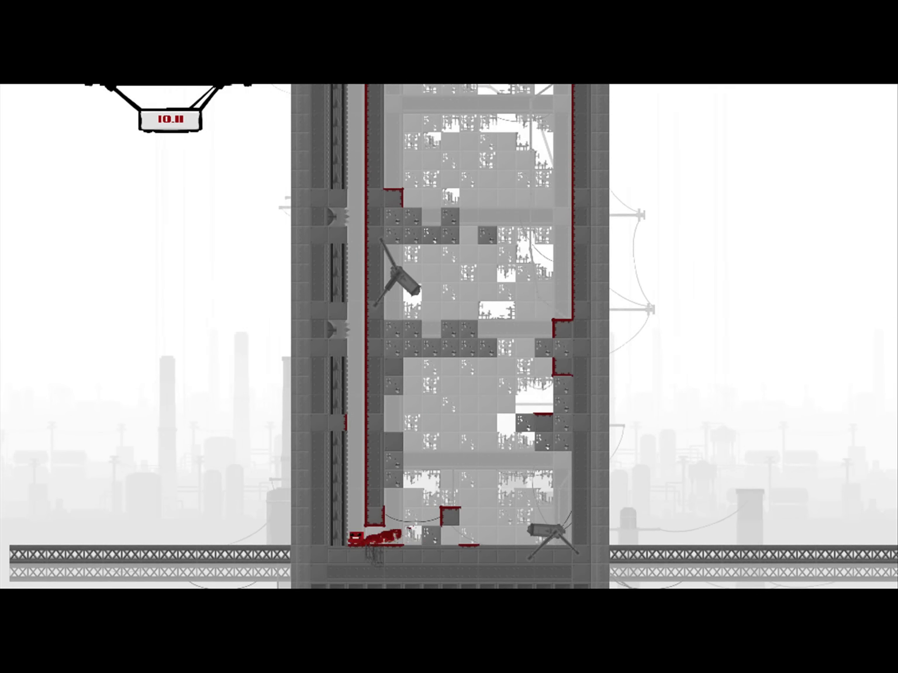
pyautogui.press('space')
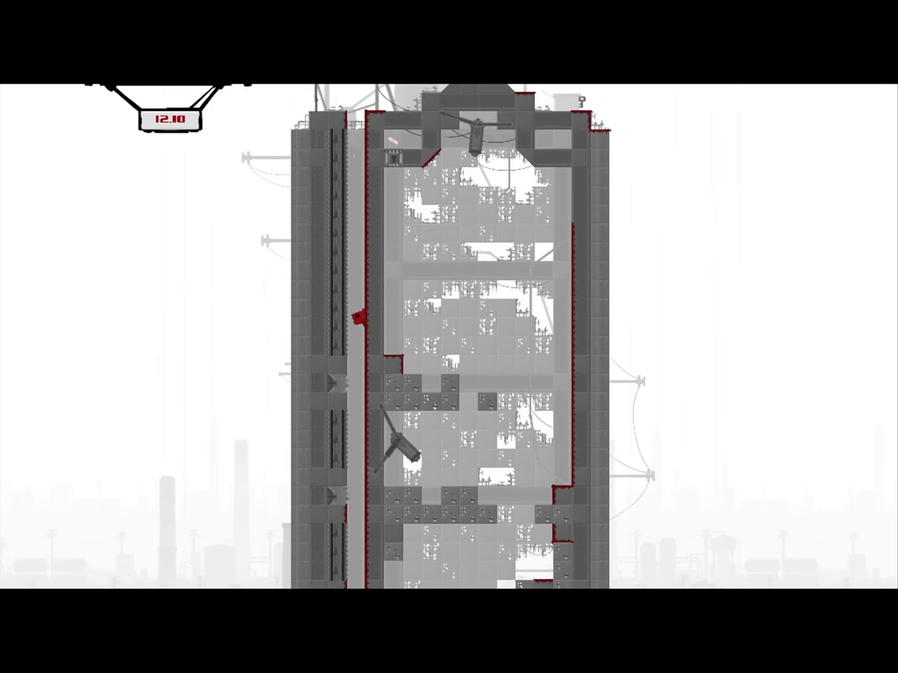
# As Meat Boy, climb the right wall and get back onto the tower top.
pyautogui.press('Right')
pyautogui.press('space')
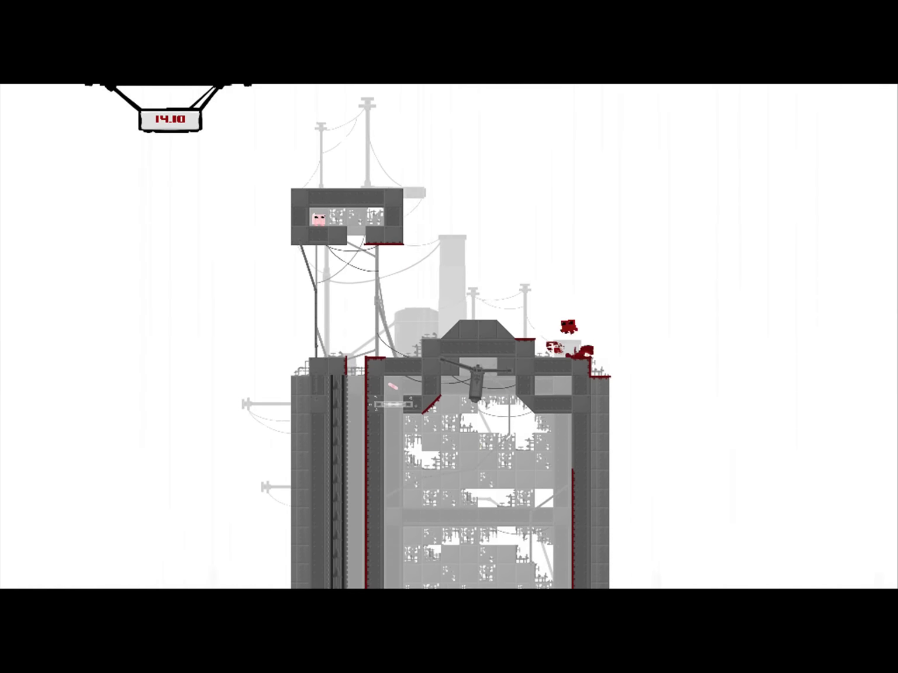
pyautogui.press('Left')
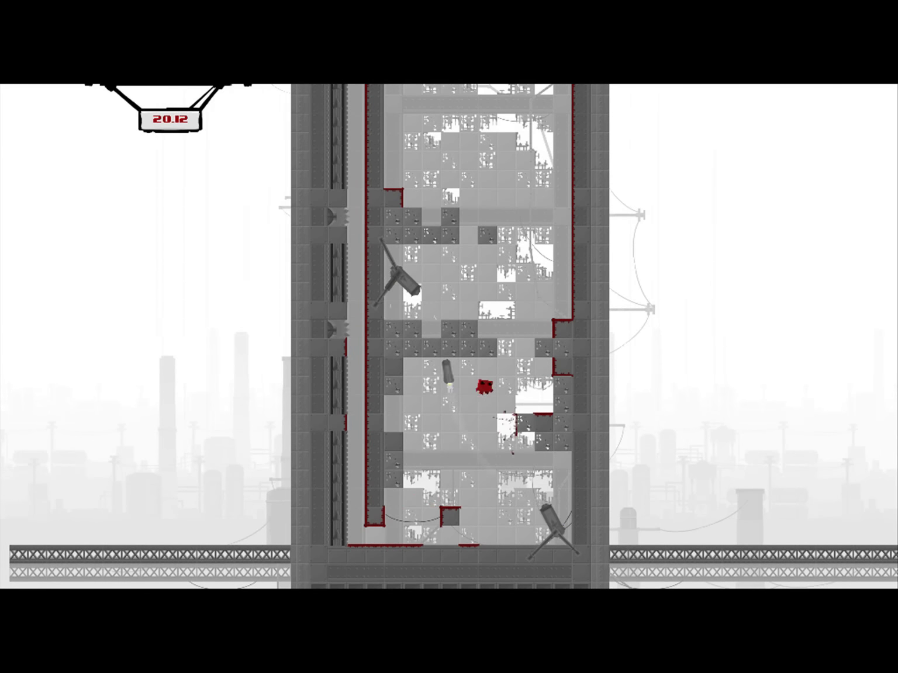
pyautogui.press('Right')
pyautogui.press('space')
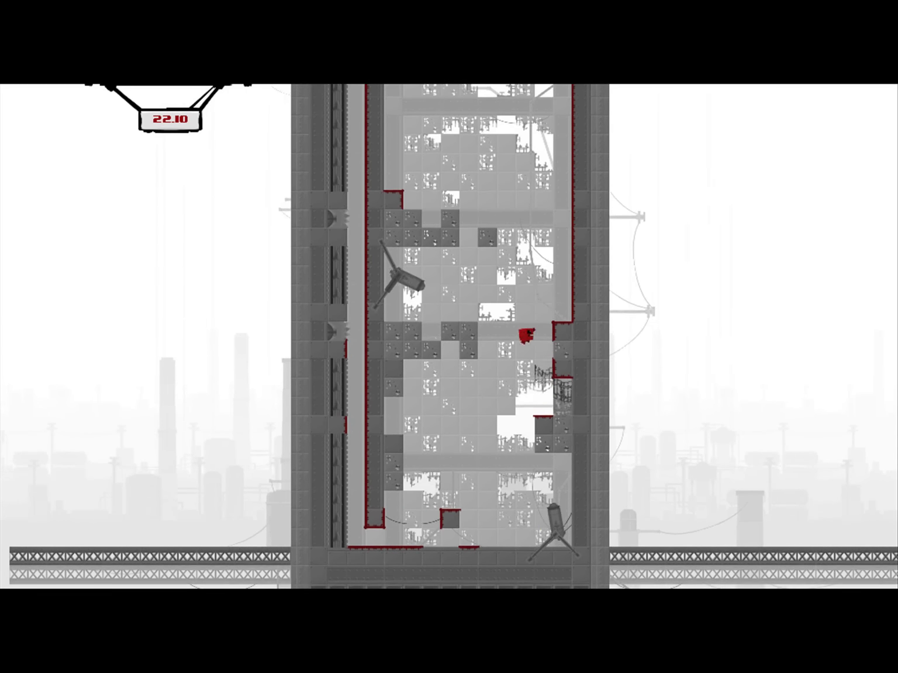
pyautogui.press('space')
pyautogui.press('space')
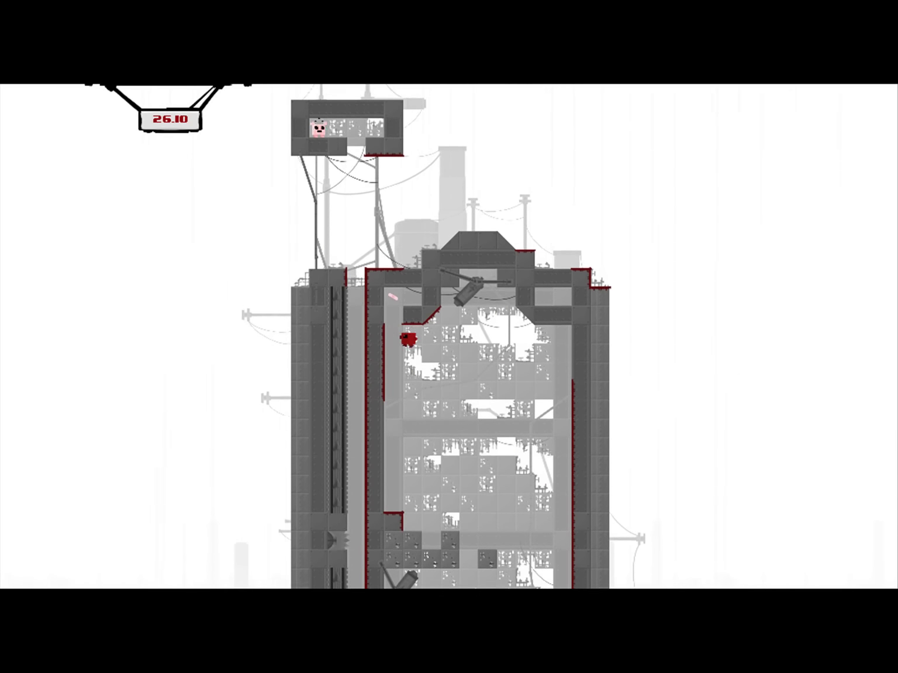
# Wall-jump up the left wall and leap right off it.
pyautogui.press('Right')
pyautogui.press('Left')
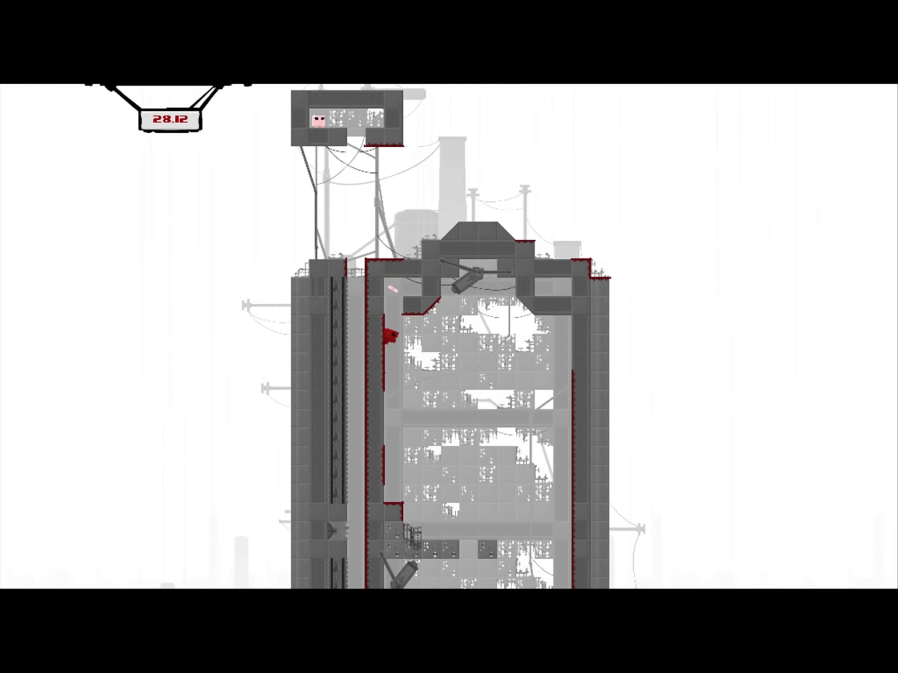
pyautogui.press('space')
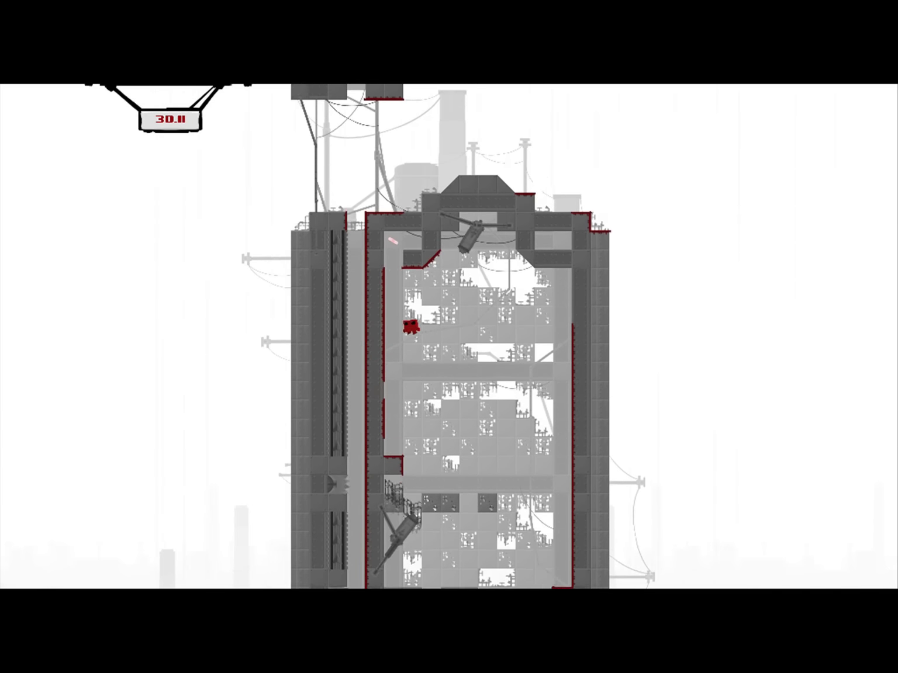
pyautogui.press('space')
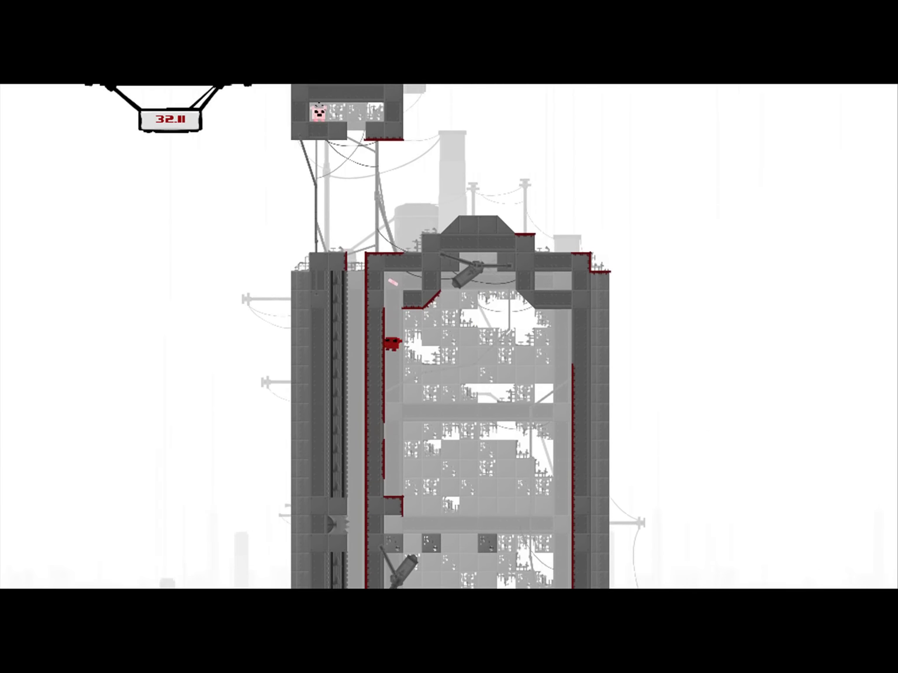
pyautogui.press('space')
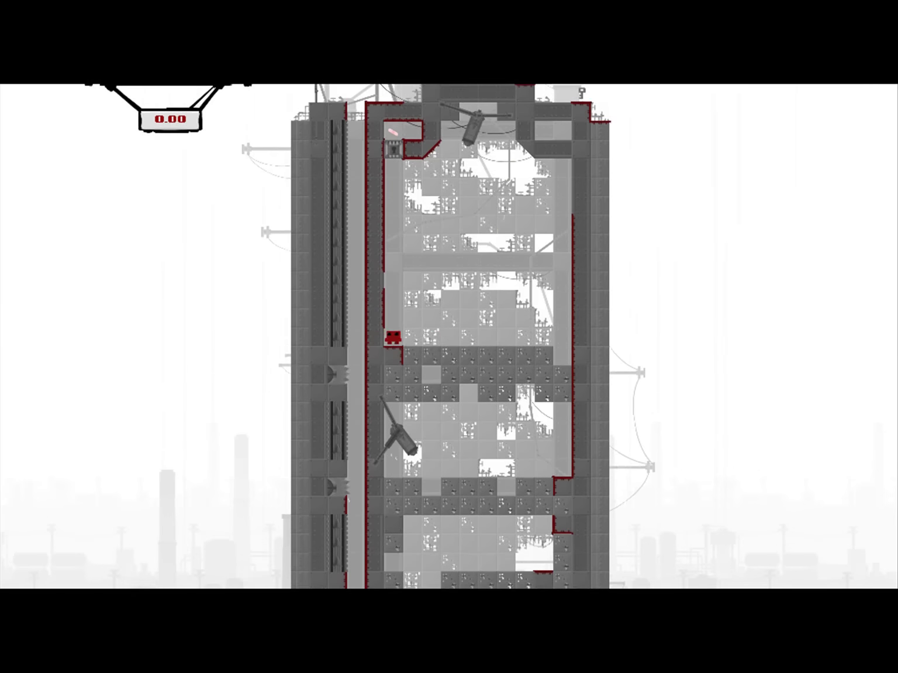
# Cross the crumbling platform, drop down the shaft and land on a lower ledge.
pyautogui.press('Left')
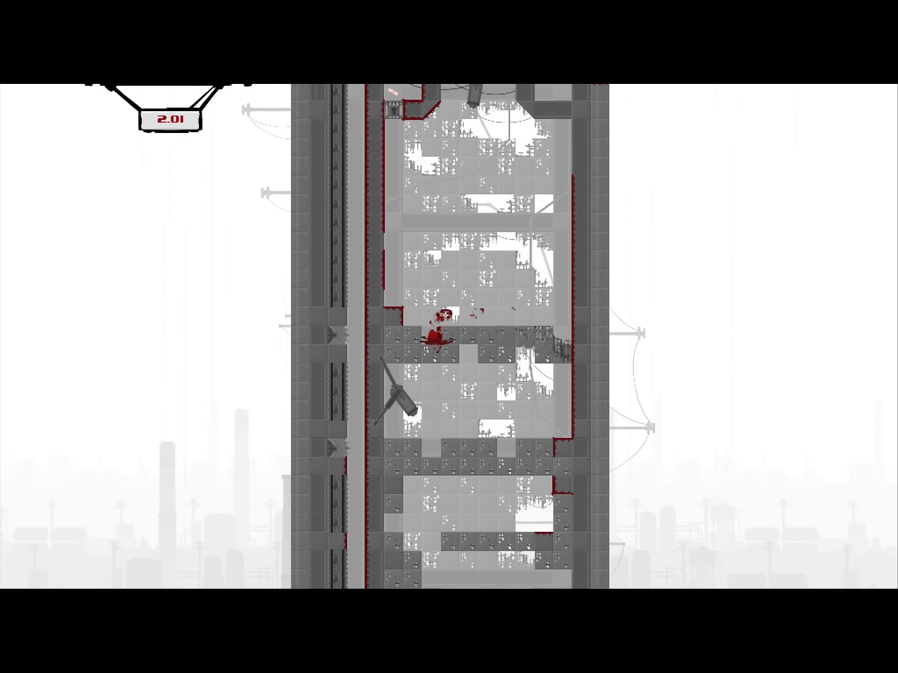
pyautogui.press('Right')
pyautogui.press('Right')
pyautogui.press('Left')
pyautogui.press('Right')
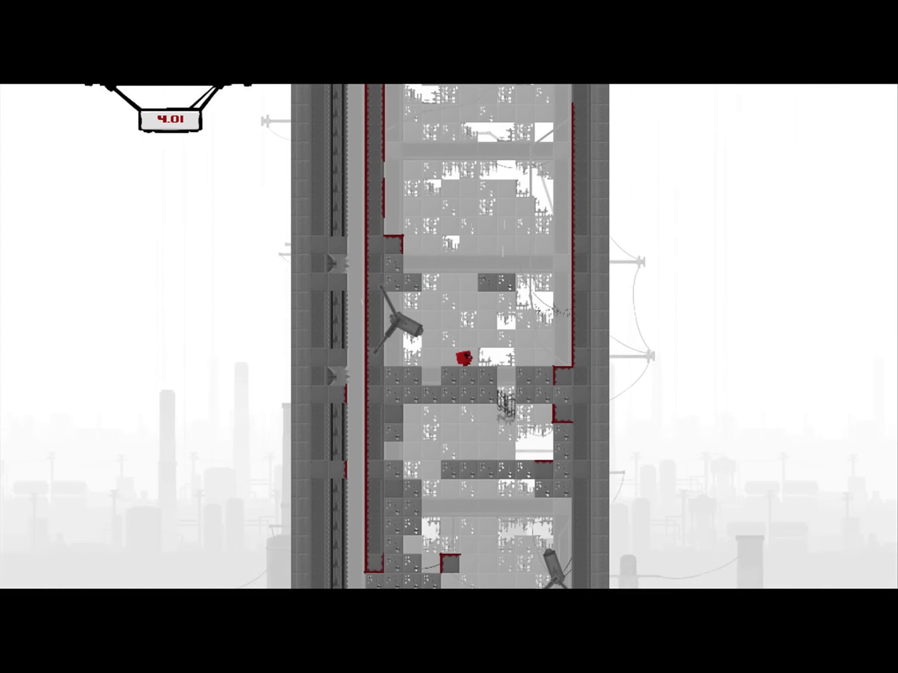
pyautogui.press('Left')
pyautogui.press('Right')
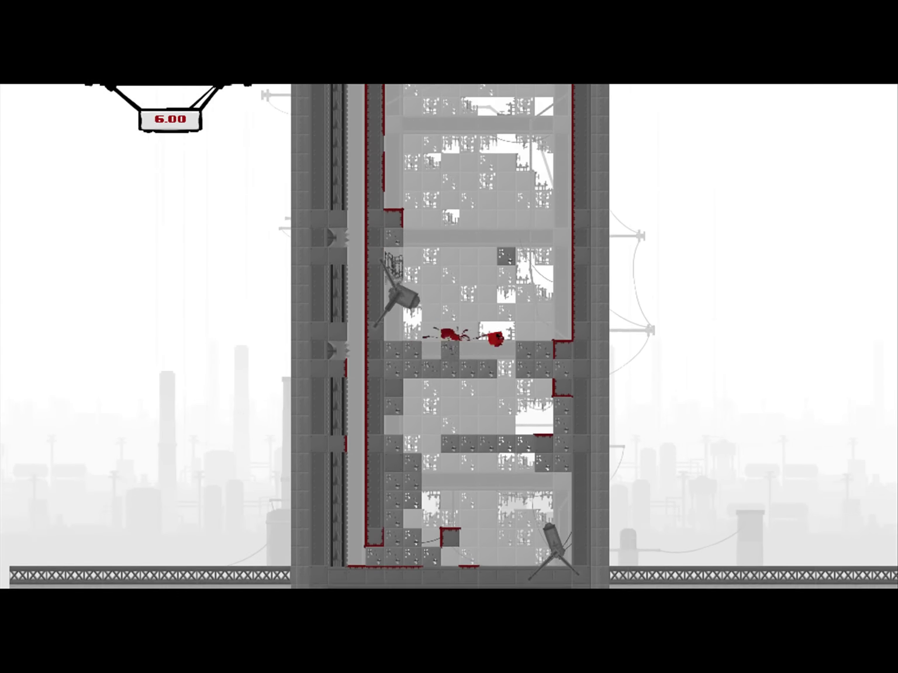
pyautogui.press('Left')
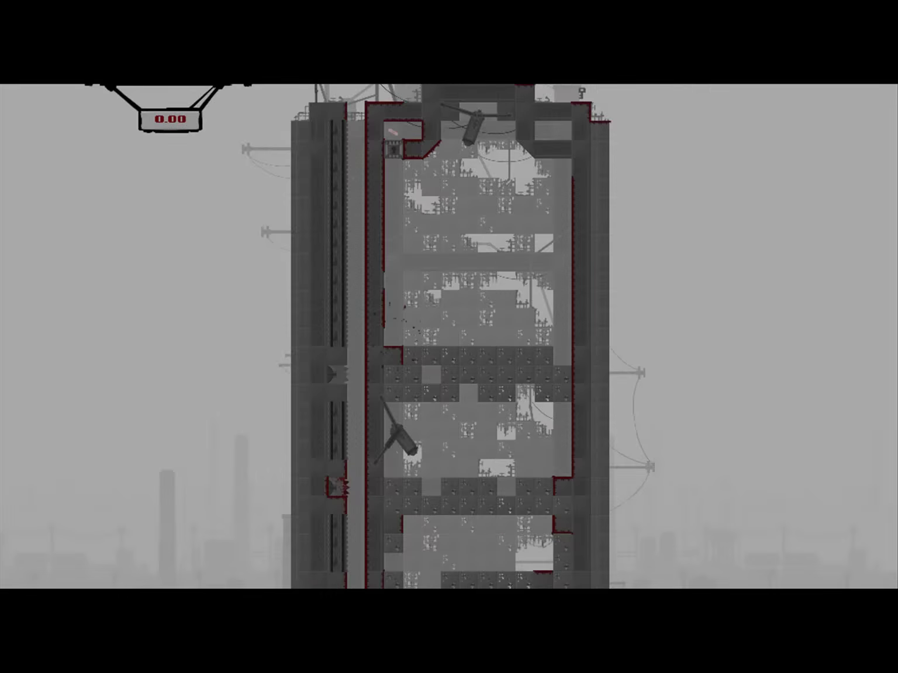
# After respawning, run back and forth along the ledge and drop through the gap.
pyautogui.press('Right')
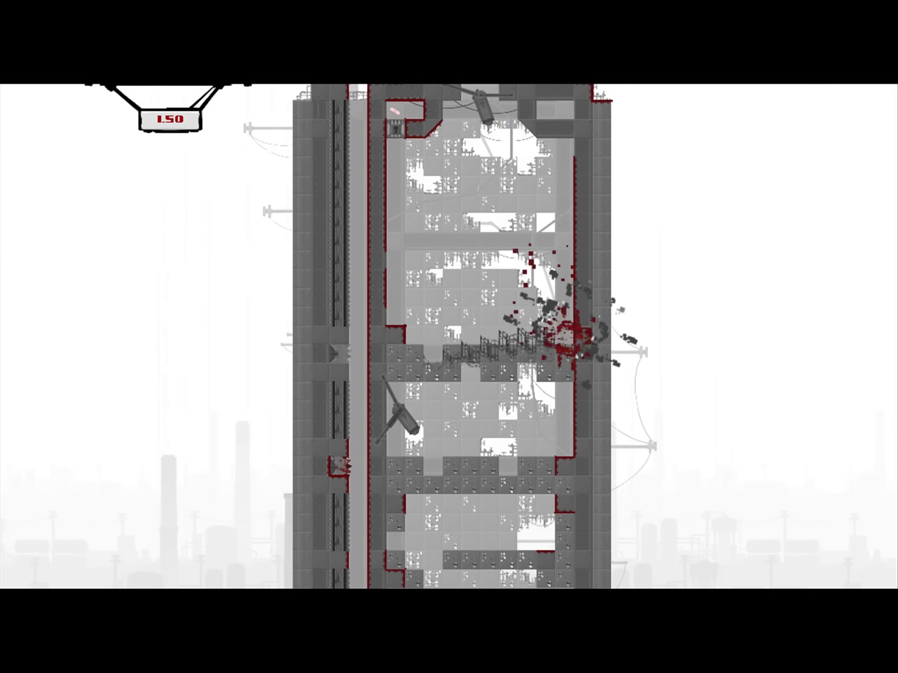
pyautogui.press('Right')
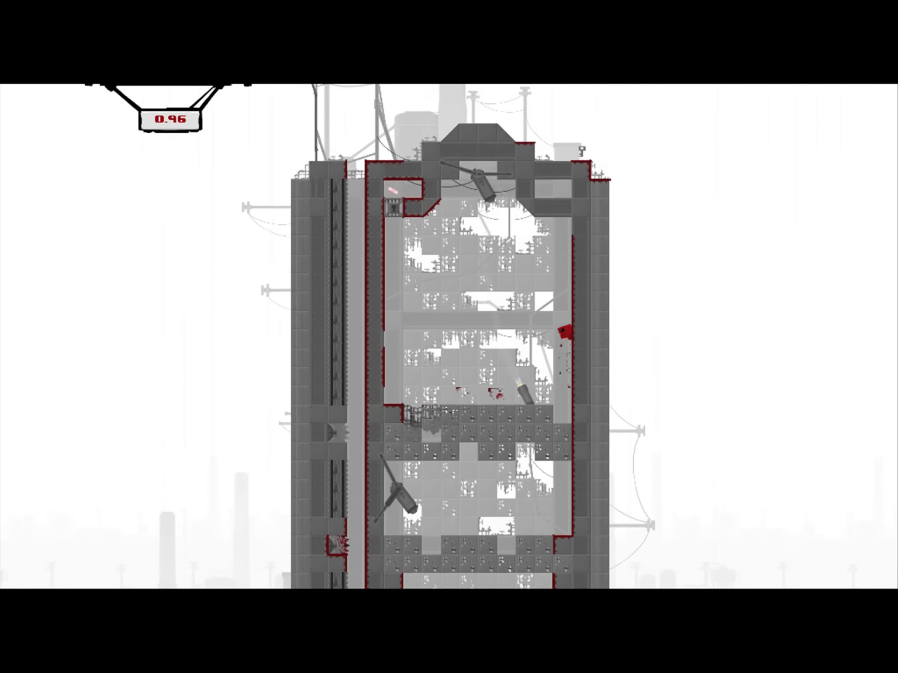
pyautogui.press('Left')
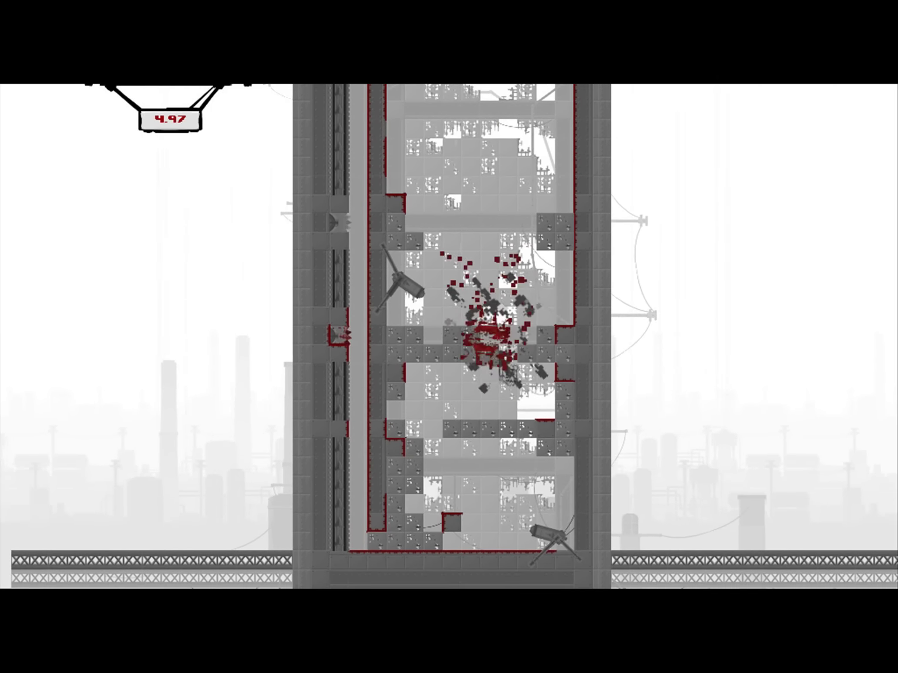
pyautogui.press('Right')
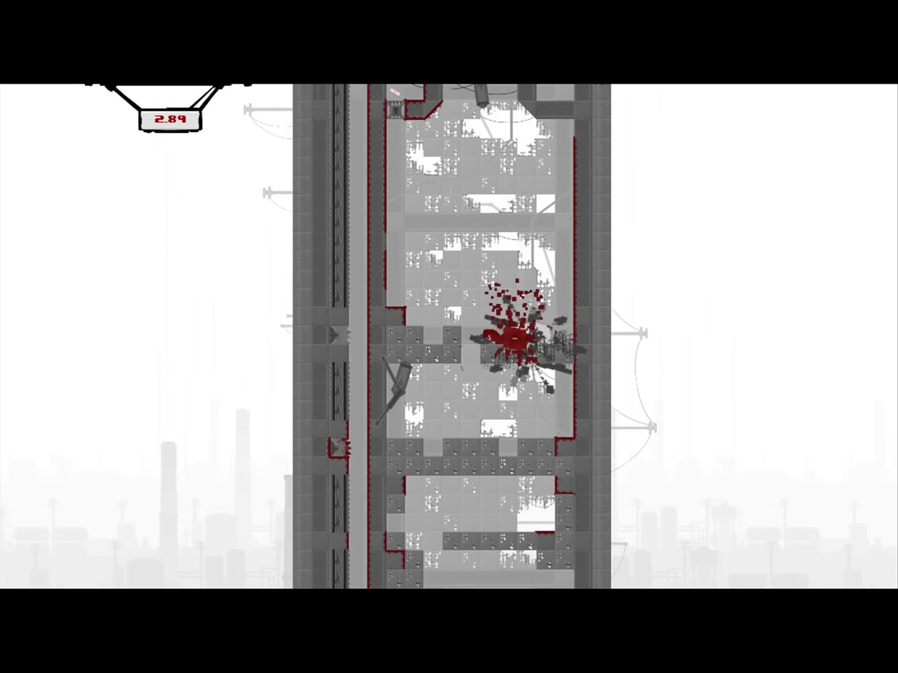
pyautogui.press('Right')
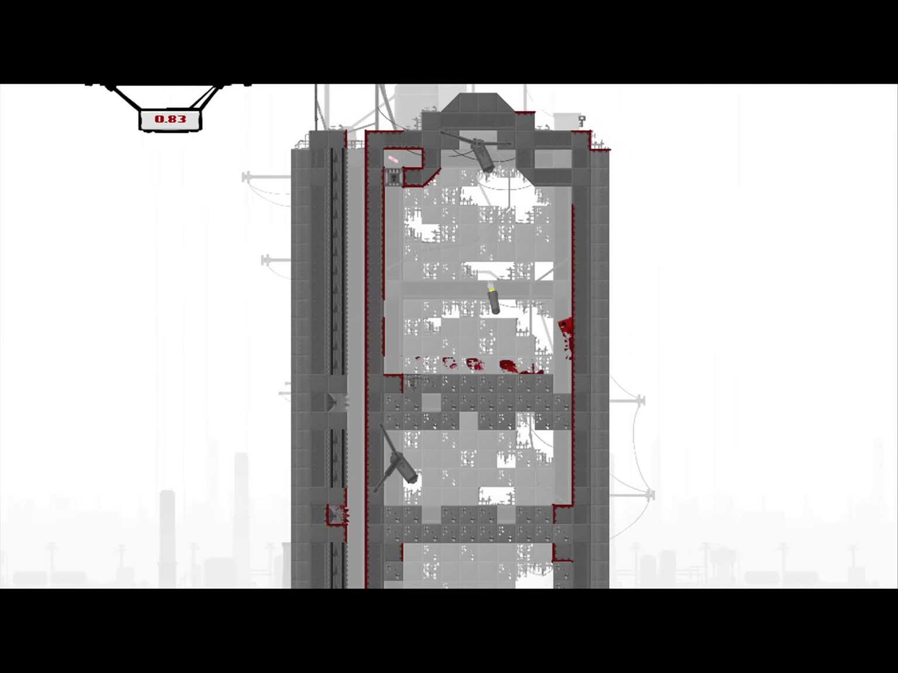
pyautogui.press('Left')
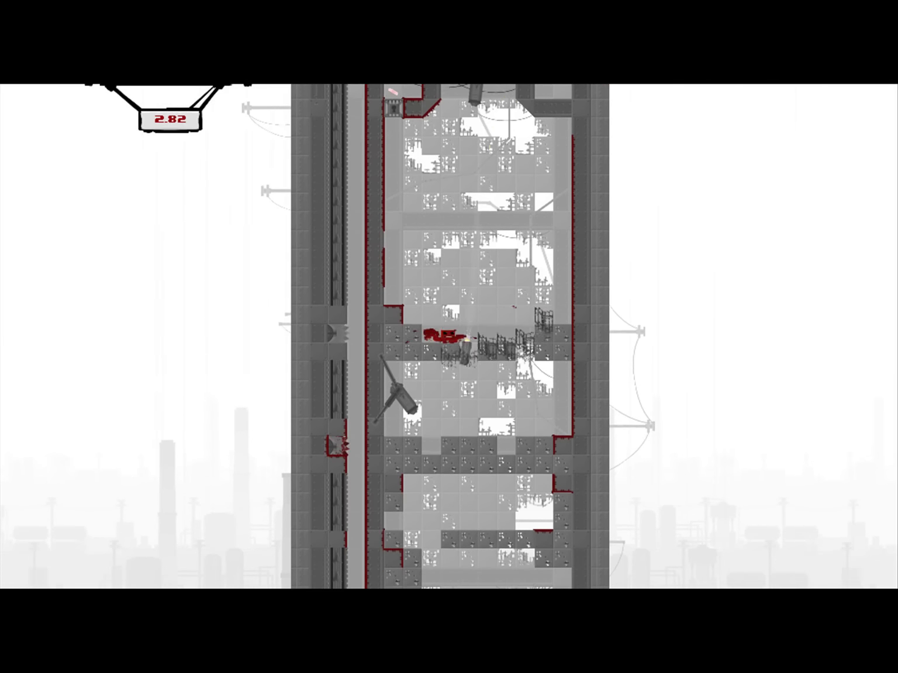
pyautogui.press('Right')
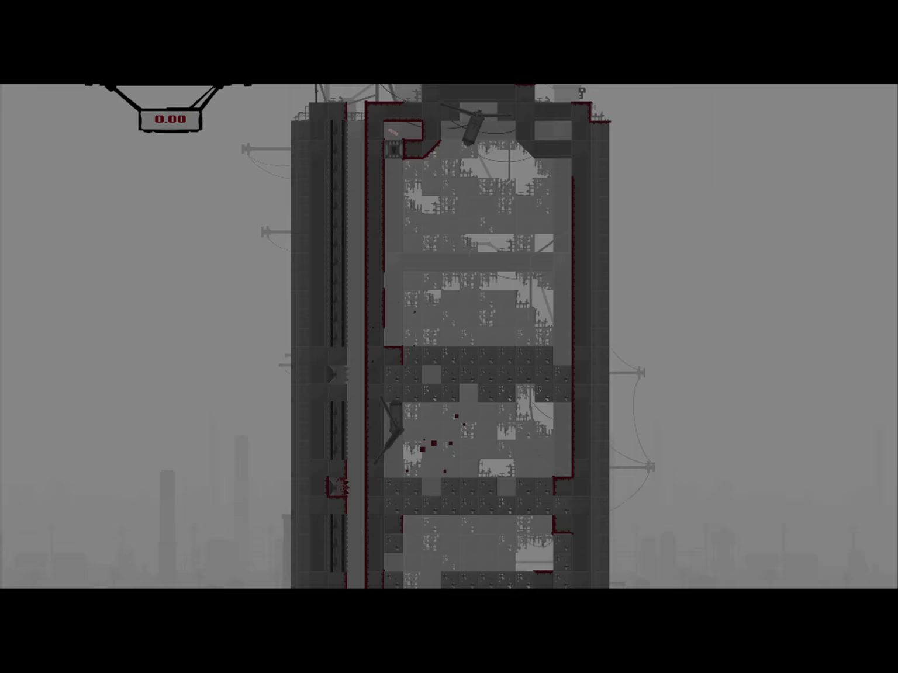
# Jump from the ledge and drop down to the next lower ledge.
pyautogui.press('Right')
pyautogui.press('space')
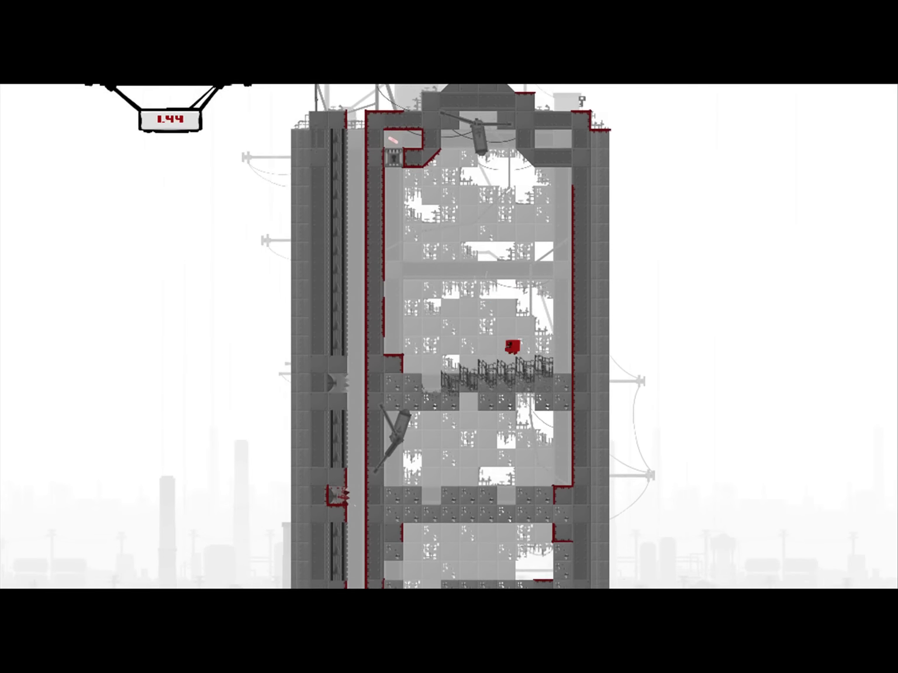
pyautogui.press('Left')
pyautogui.press('Right')
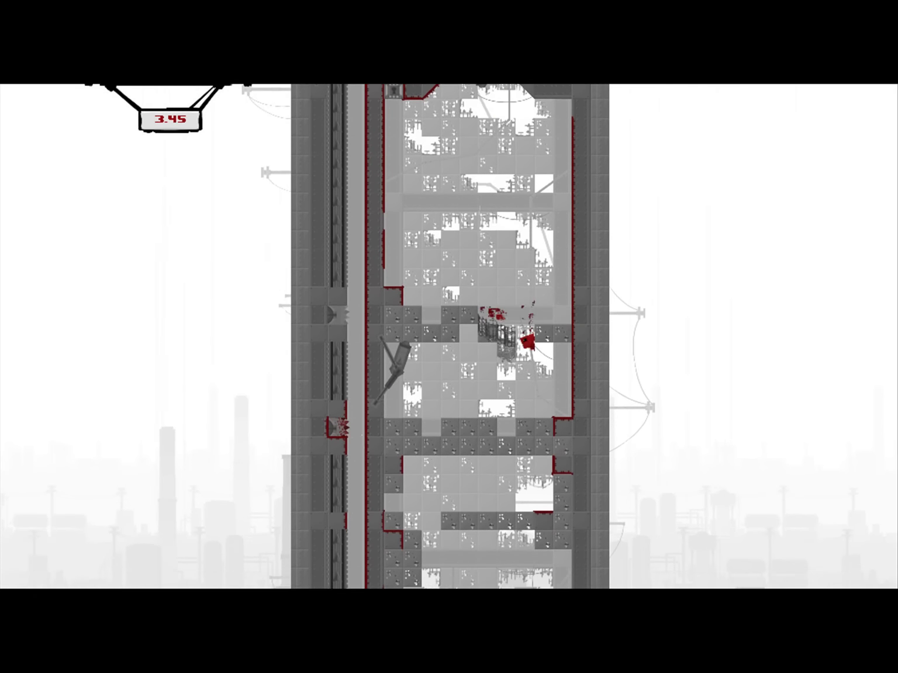
pyautogui.press('Left')
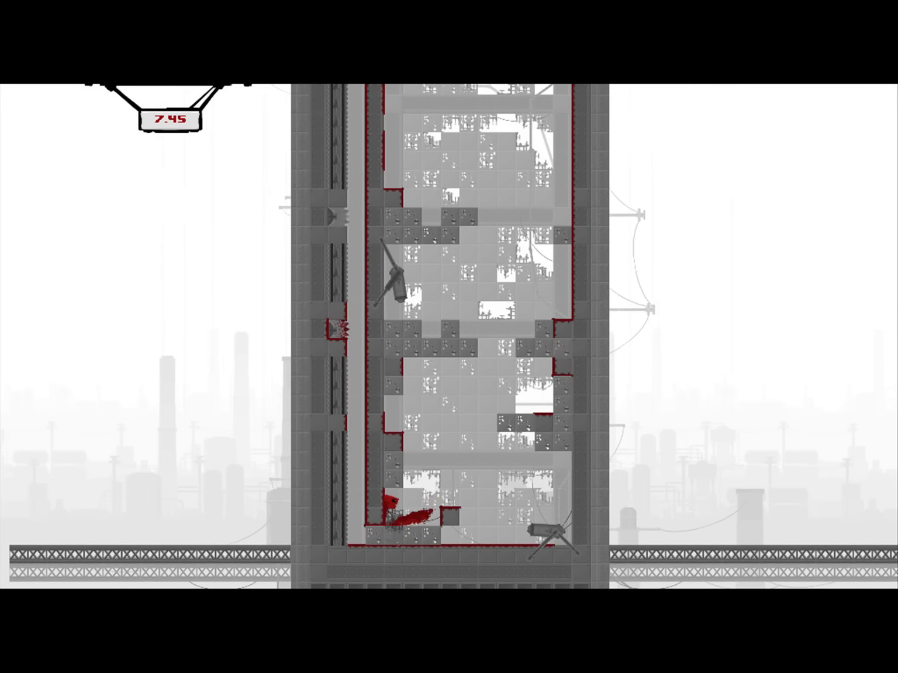
# Wall-jump up the left shaft, cross the tower top and climb the right wall.
pyautogui.press('space')
pyautogui.press('space')
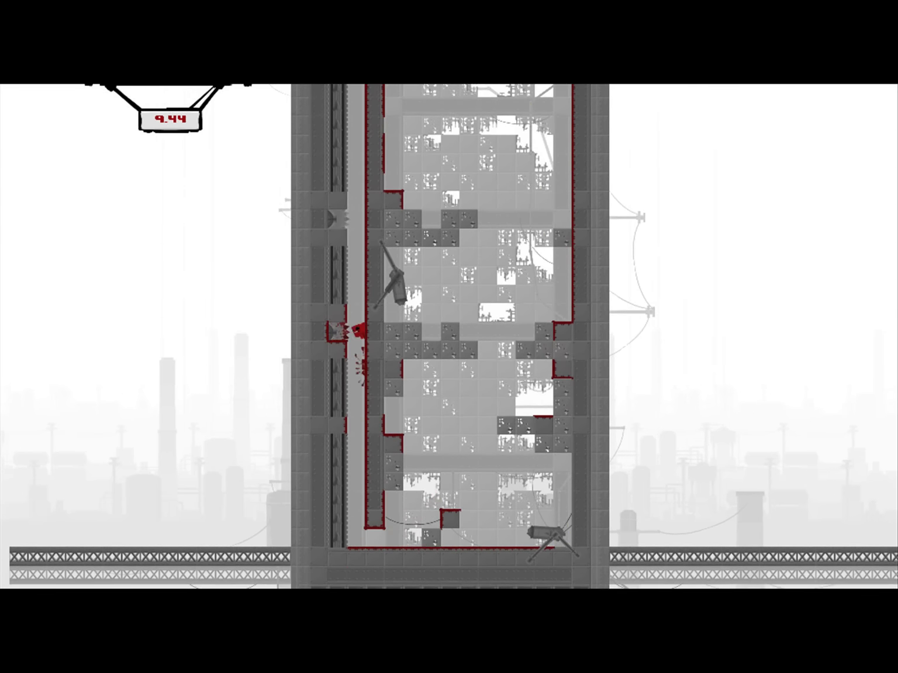
pyautogui.press('space')
pyautogui.press('space')
pyautogui.press('space')
pyautogui.press('space')
pyautogui.press('Right')
pyautogui.press('space')
pyautogui.press('Right')
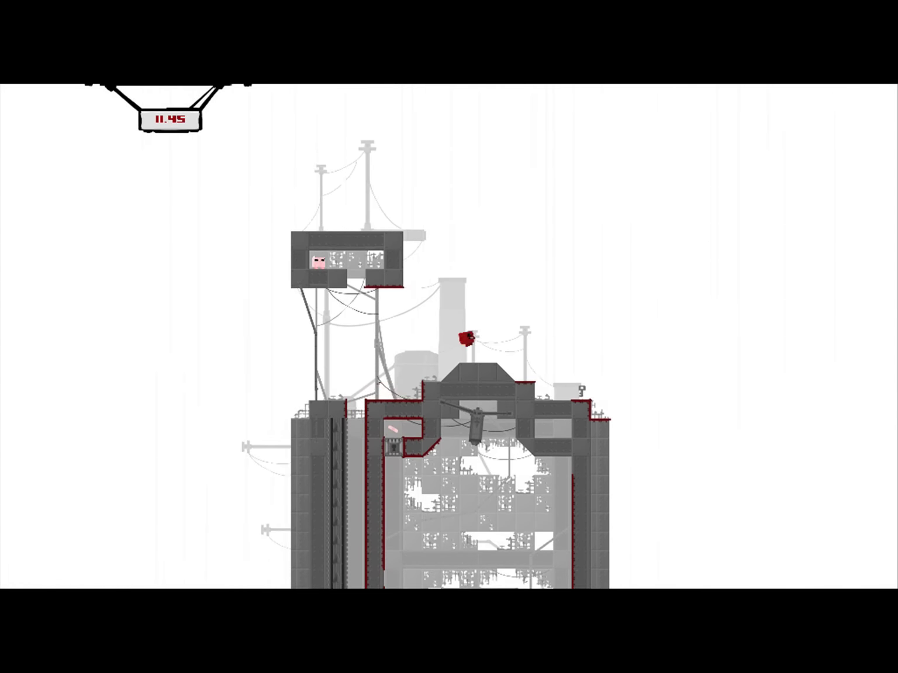
pyautogui.press('space')
pyautogui.press('Left')
pyautogui.press('Left')
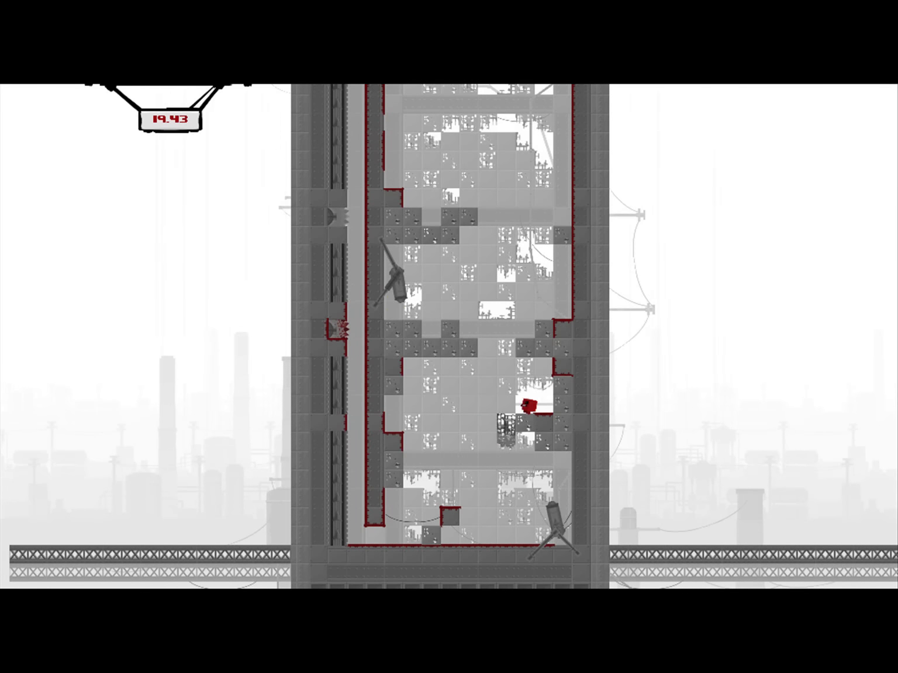
pyautogui.press('Right')
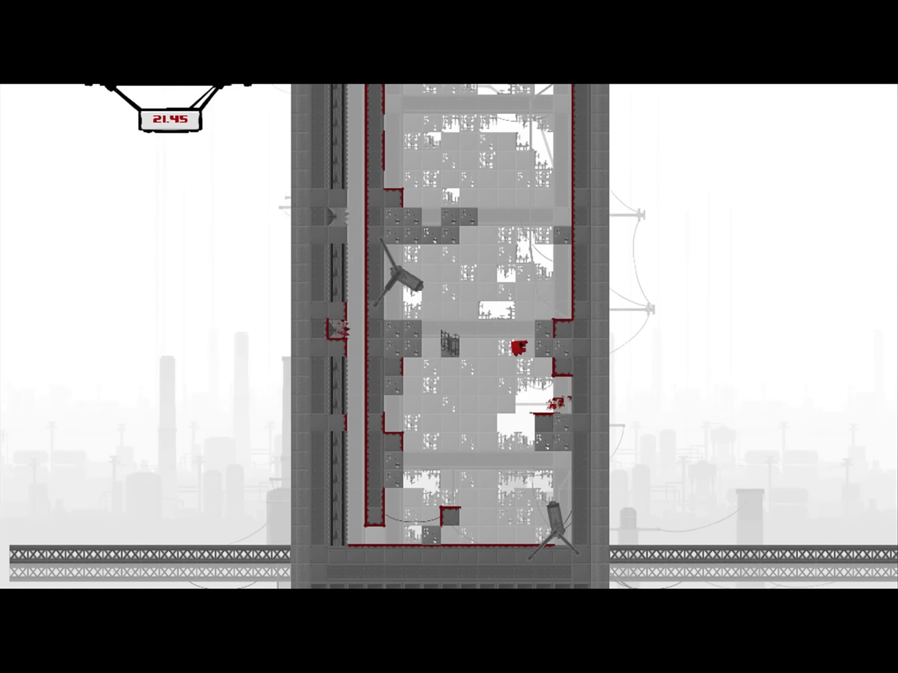
pyautogui.press('space')
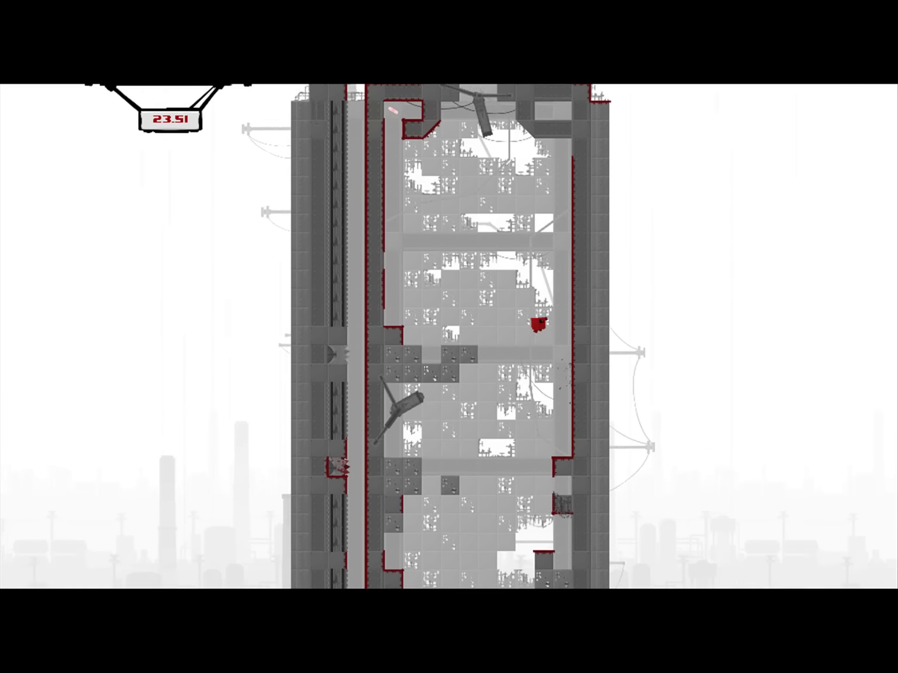
pyautogui.press('space')
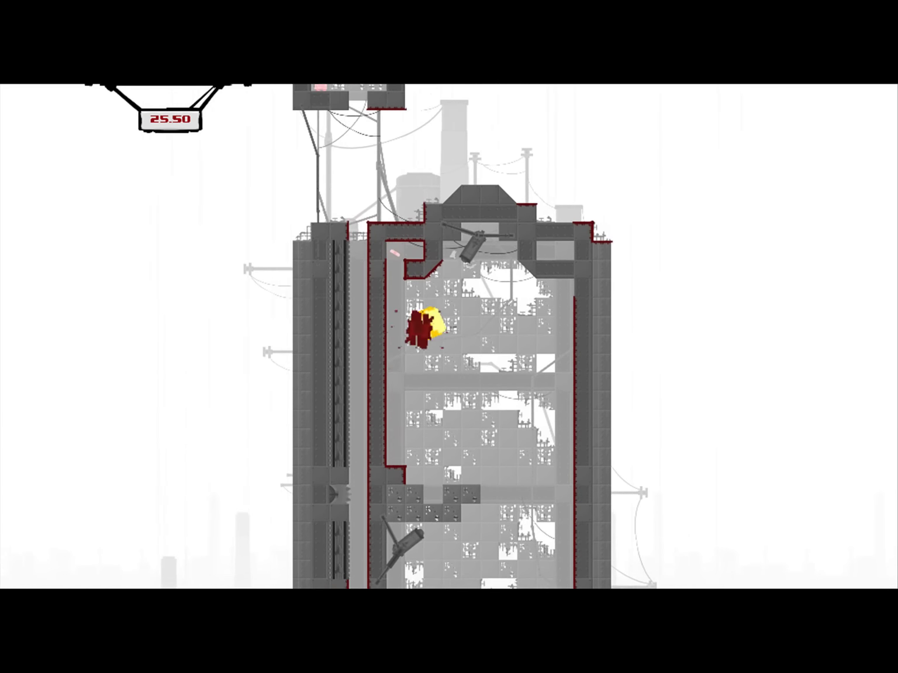
# Pause the game and switch the character to Naija.
pyautogui.press('Escape')
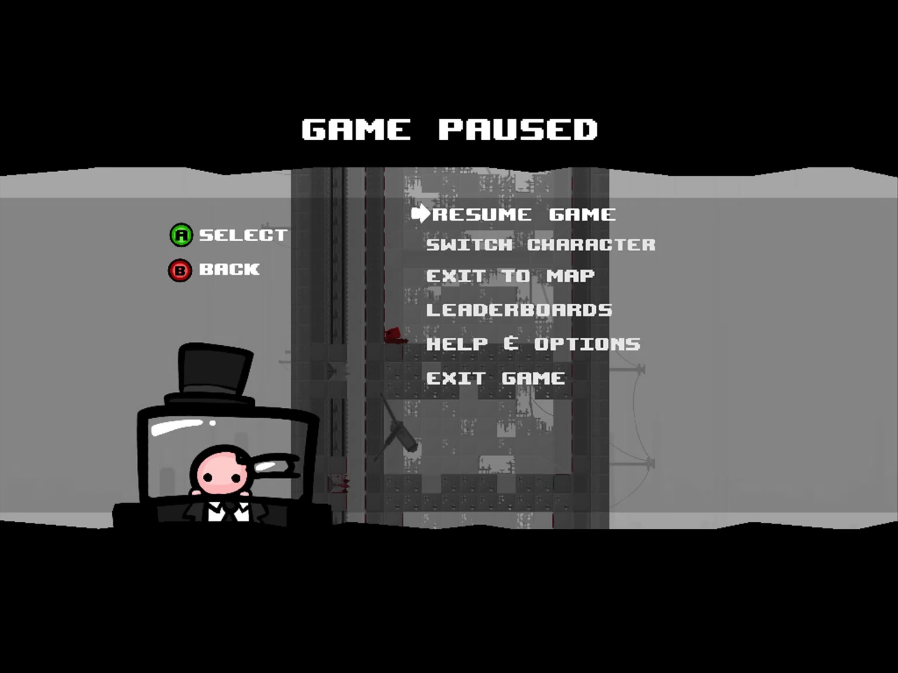
pyautogui.press('Down')
pyautogui.press('Return')
pyautogui.press('Right')
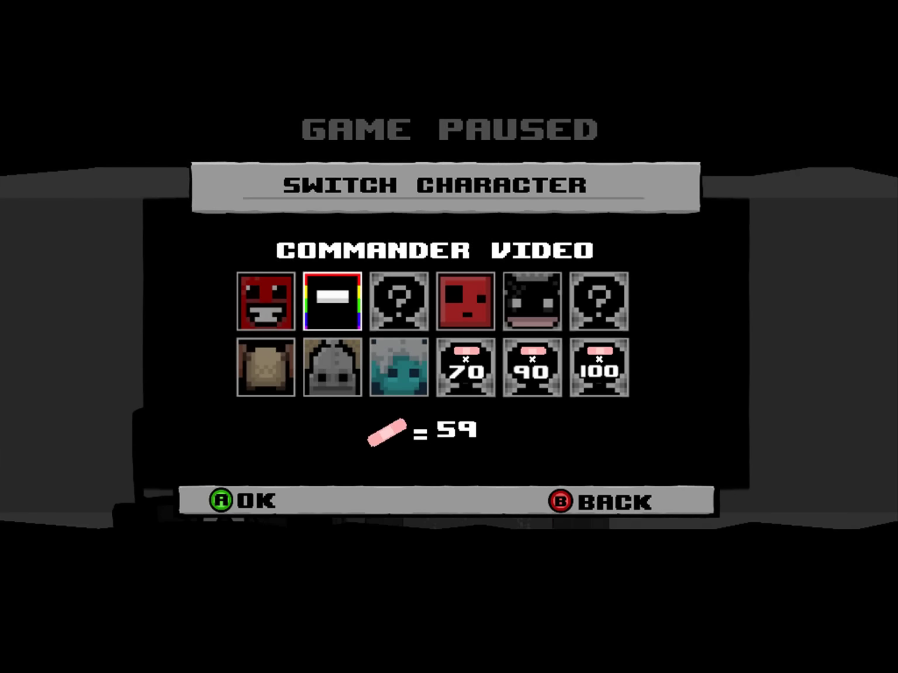
pyautogui.press('Right')
pyautogui.press('Down')
pyautogui.press('Escape')
pyautogui.press('Escape')
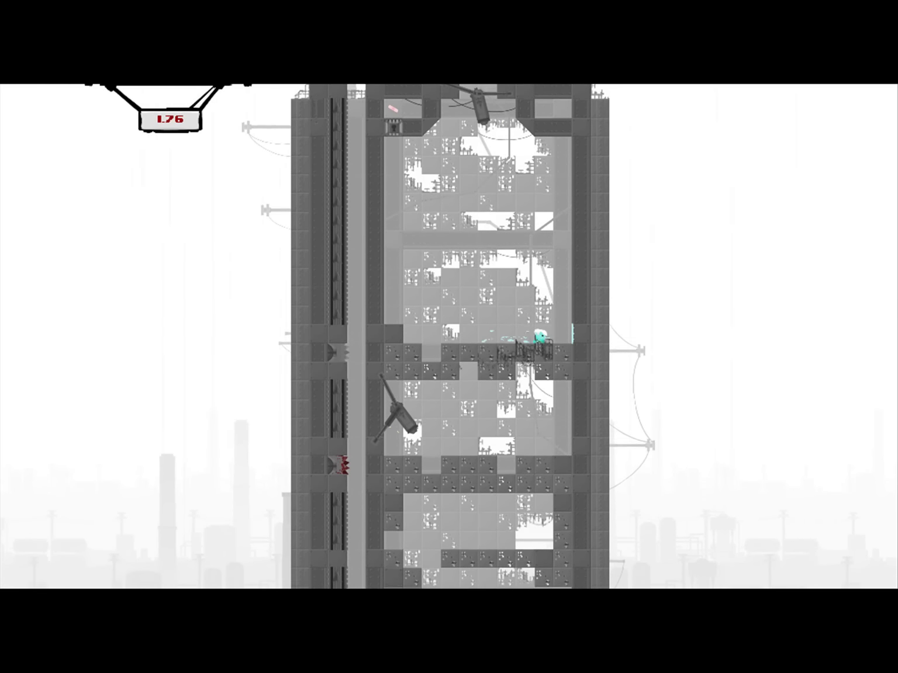
# As Naija, drop left, jump toward the wall spikes and cross the crumbling blocks.
pyautogui.press('Left')
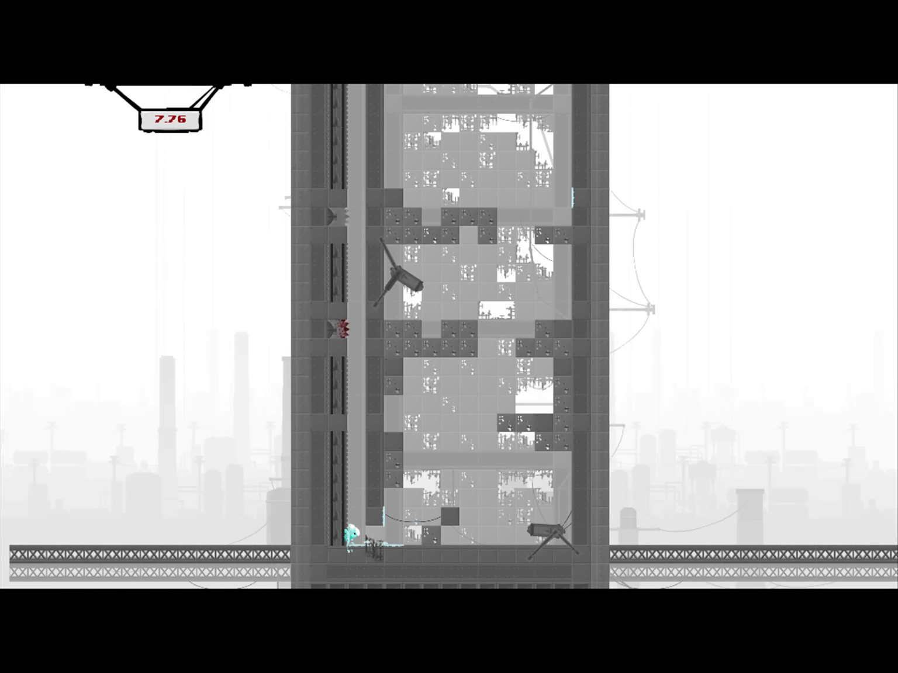
pyautogui.press('space')
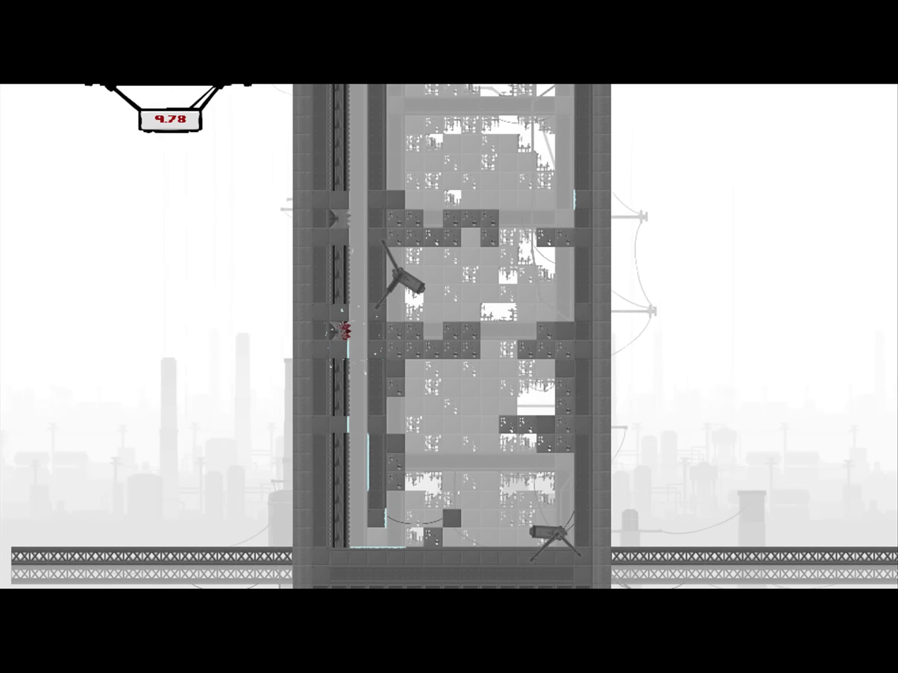
pyautogui.press('Right')
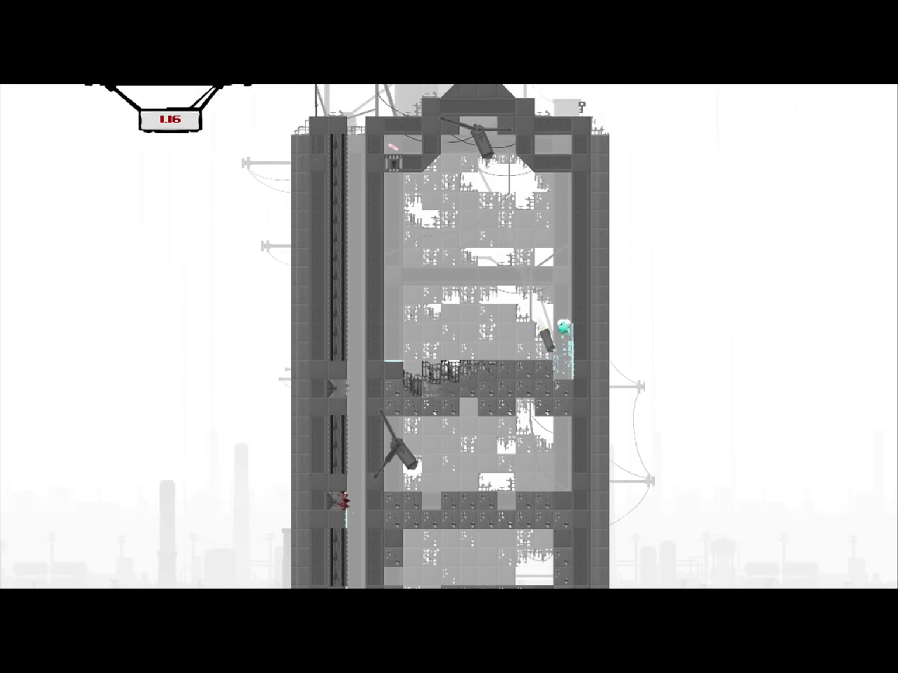
pyautogui.press('Left')
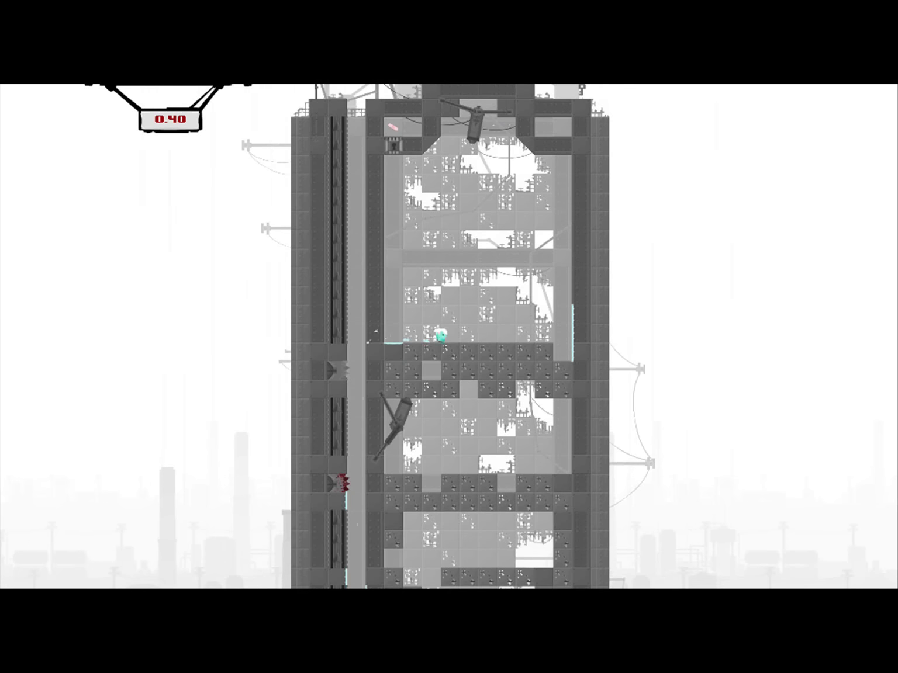
pyautogui.press('Right')
pyautogui.press('Left')
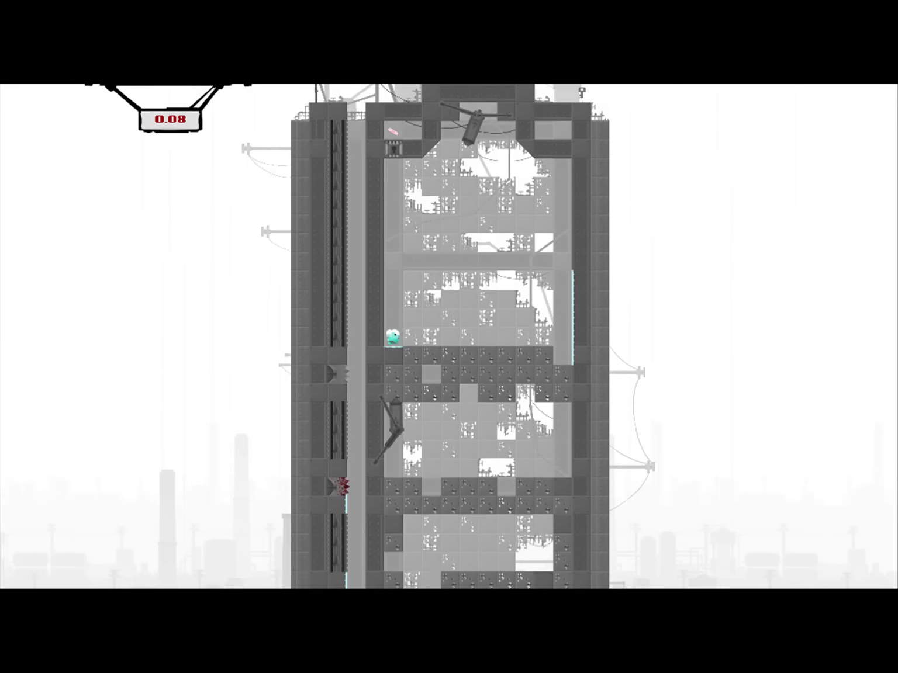
# After respawning, run right over the dark blocks and climb the wall.
pyautogui.press('Right')
pyautogui.press('Right')
pyautogui.press('Left')
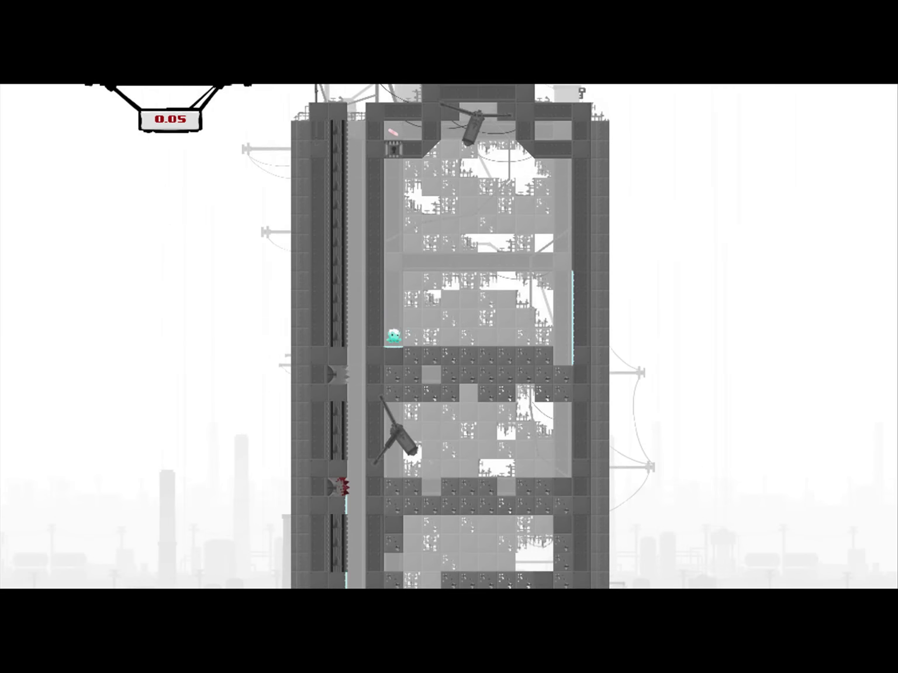
pyautogui.press('Right')
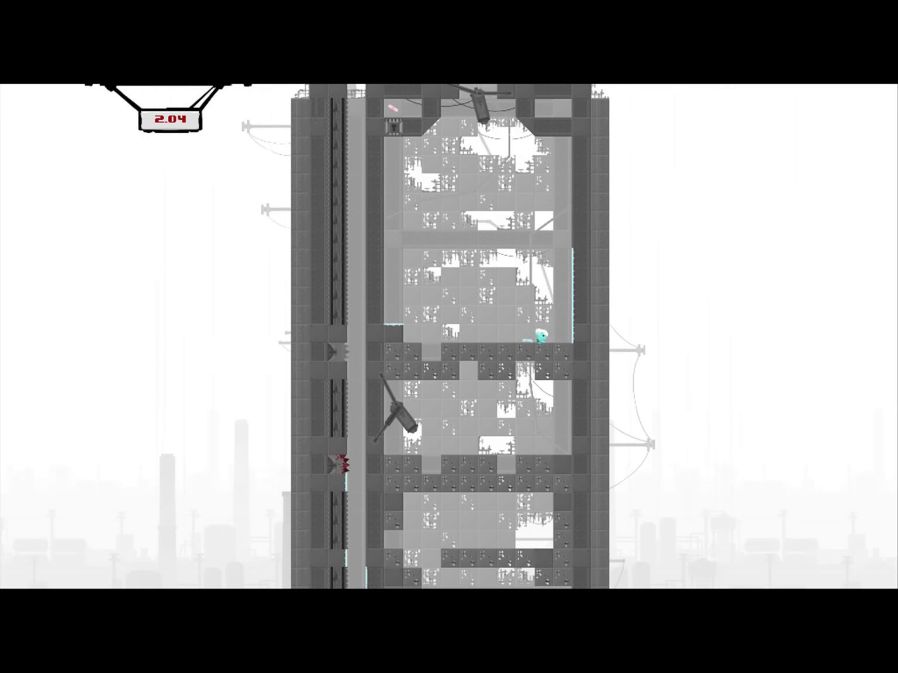
pyautogui.press('Left')
pyautogui.press('Right')
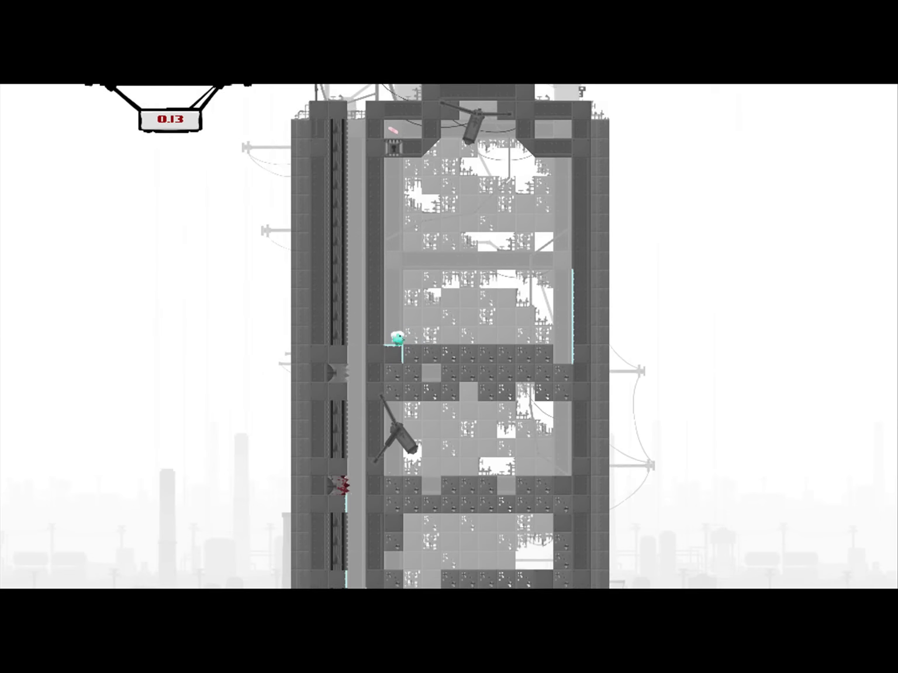
pyautogui.press('Right')
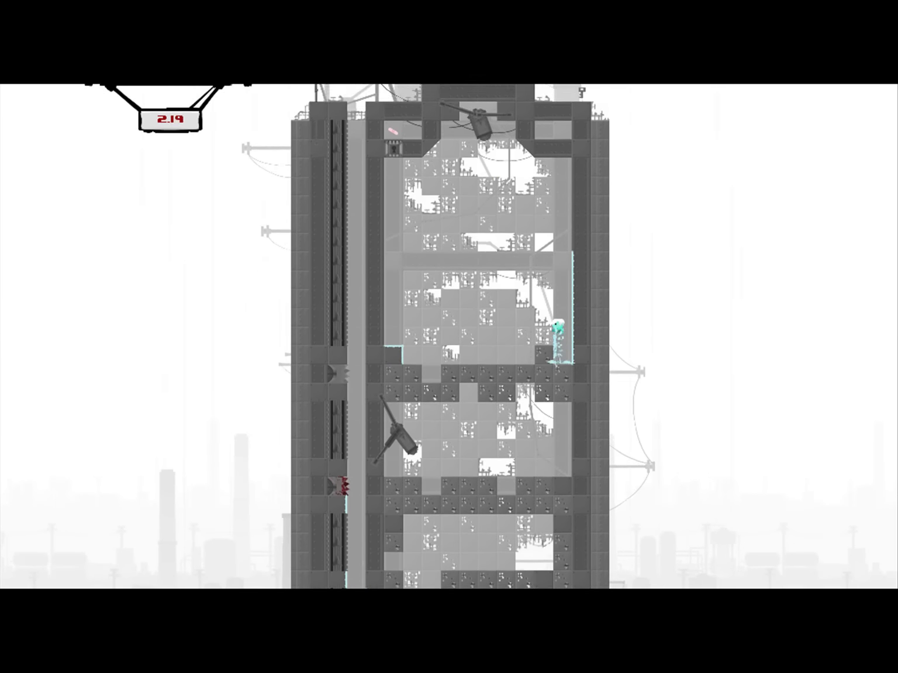
pyautogui.press('Left')
pyautogui.press('Left')
# Drop through the crumbling blocks to the lower platform and jump past the missile.
pyautogui.press('Right')
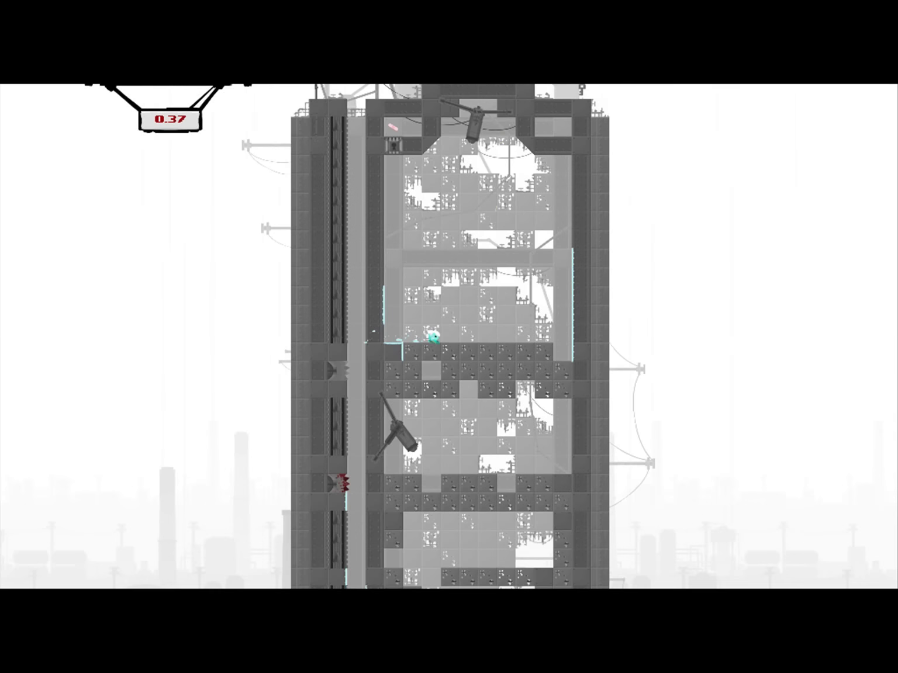
pyautogui.press('Right')
pyautogui.press('Left')
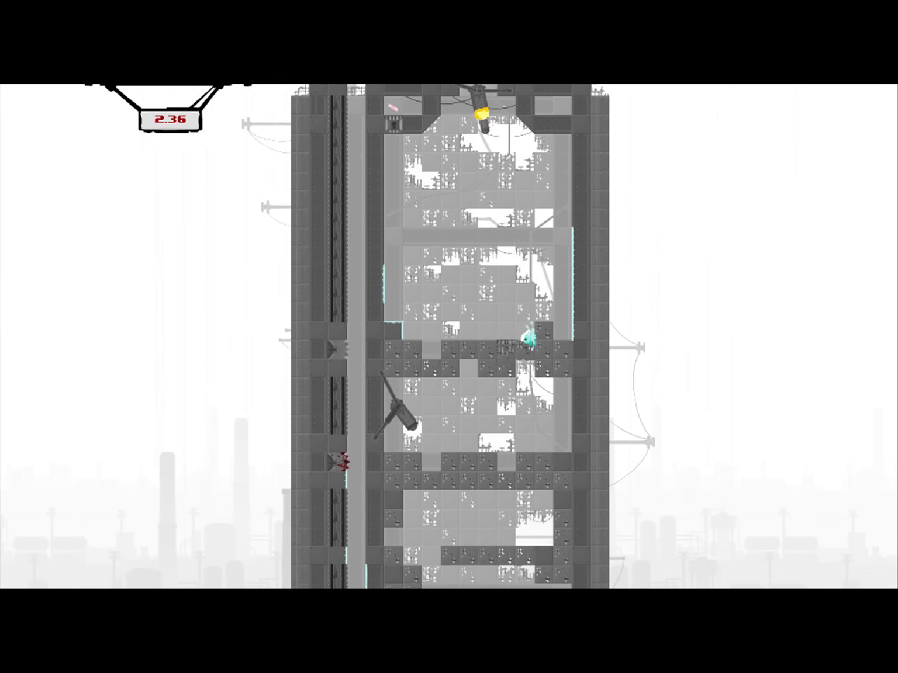
pyautogui.press('Left')
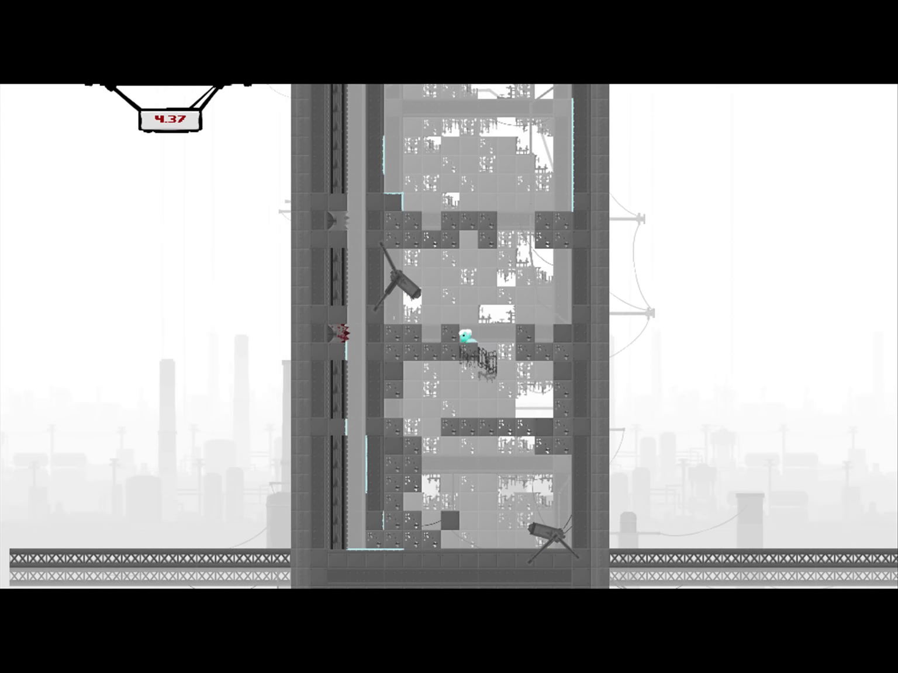
pyautogui.press('Left')
pyautogui.press('Left')
pyautogui.press('space')
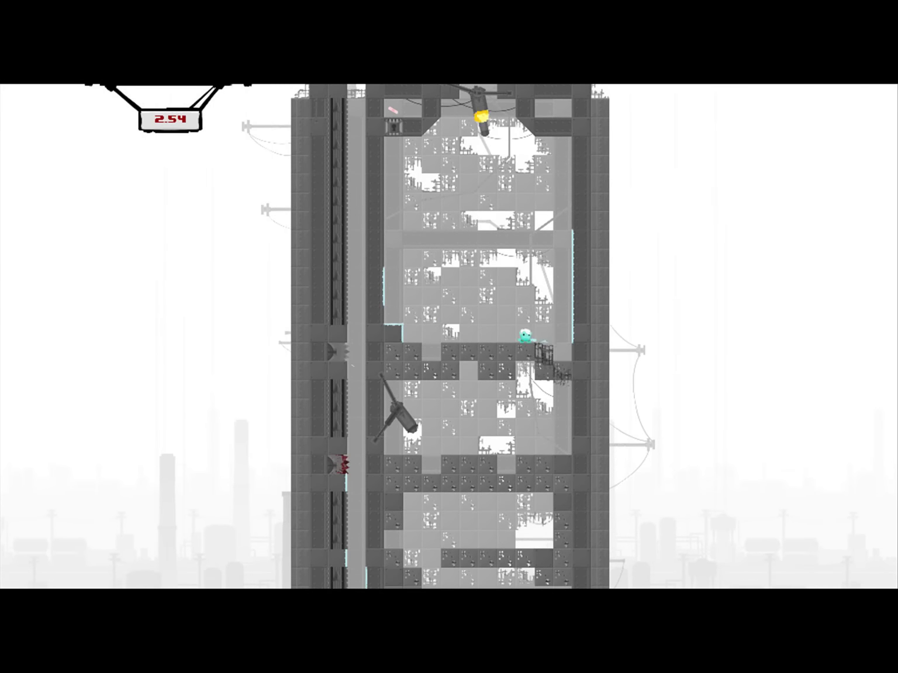
# After another respawn, drop down three levels dodging left and climb the wall.
pyautogui.press('Right')
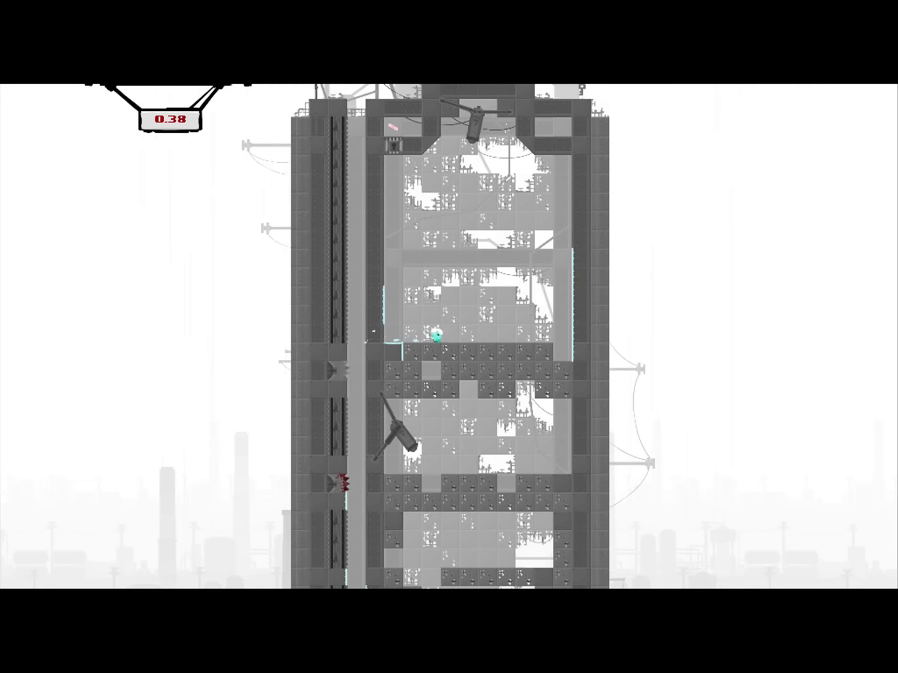
pyautogui.press('Left')
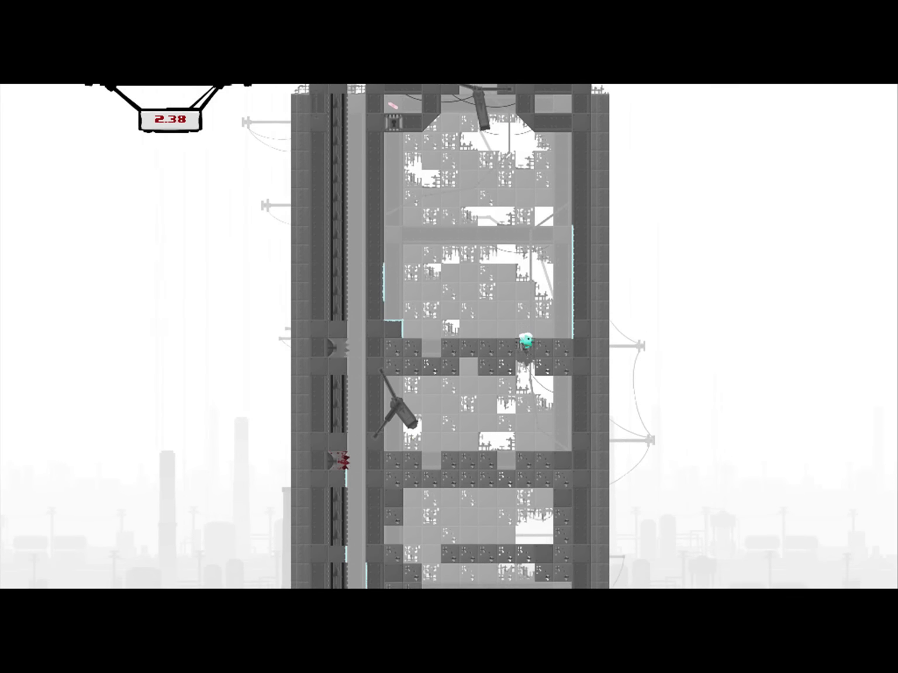
pyautogui.press('Left')
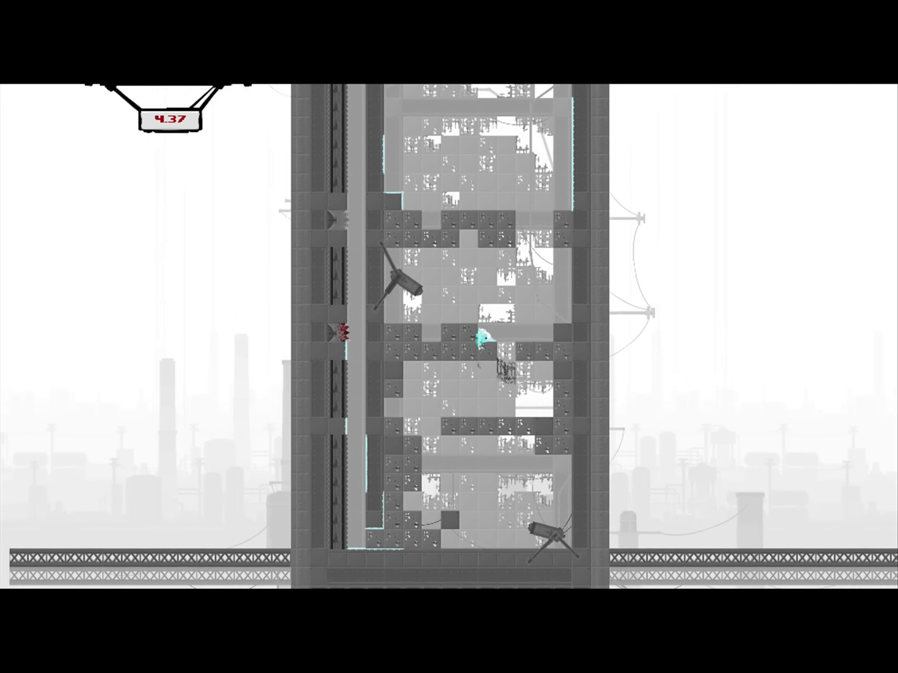
pyautogui.press('Left')
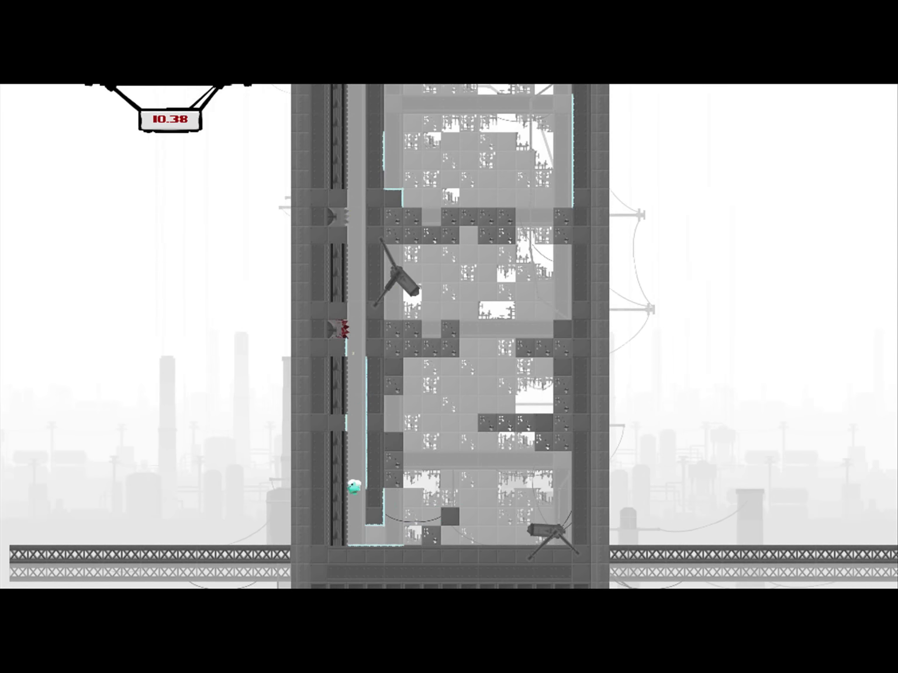
pyautogui.press('space')
# Pick Meat Boy from the Switch Character grid, then pause the restarted level.
pyautogui.press('Escape')
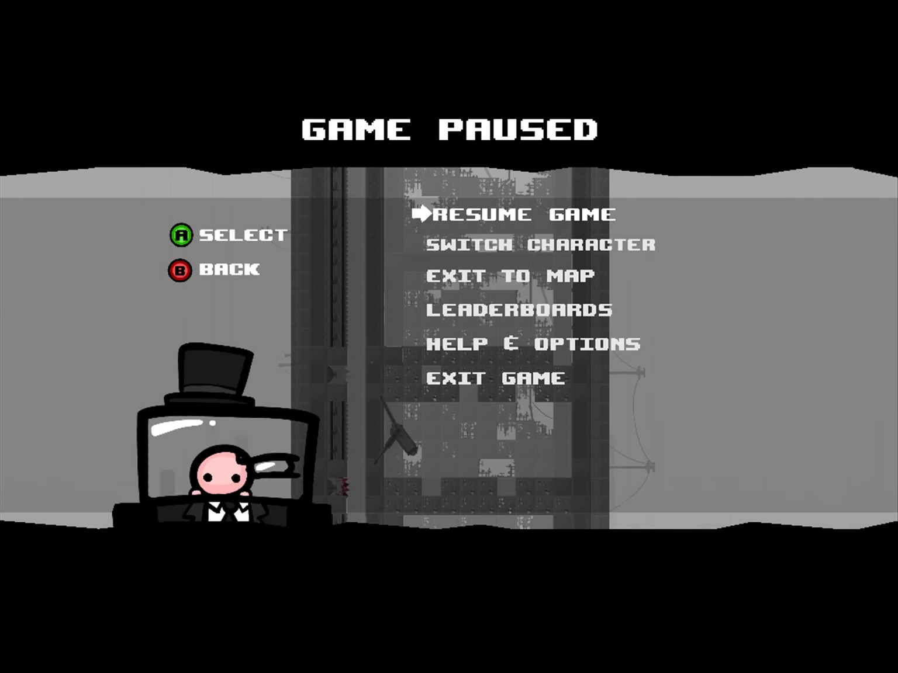
pyautogui.press('Down')
pyautogui.press('Return')
pyautogui.press('Left')
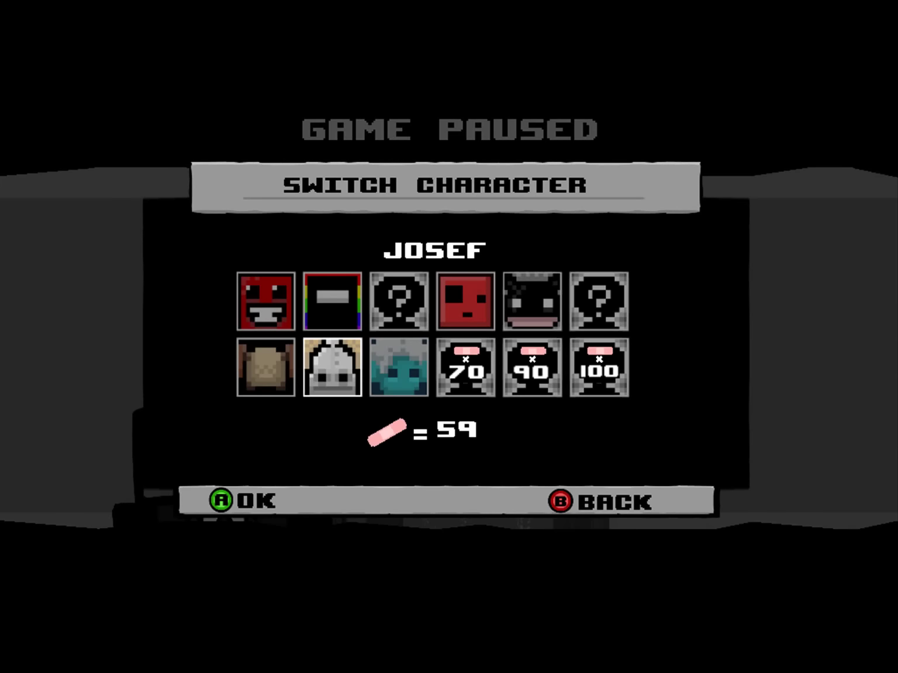
pyautogui.press('Up')
pyautogui.press('Left')
pyautogui.press('Return')
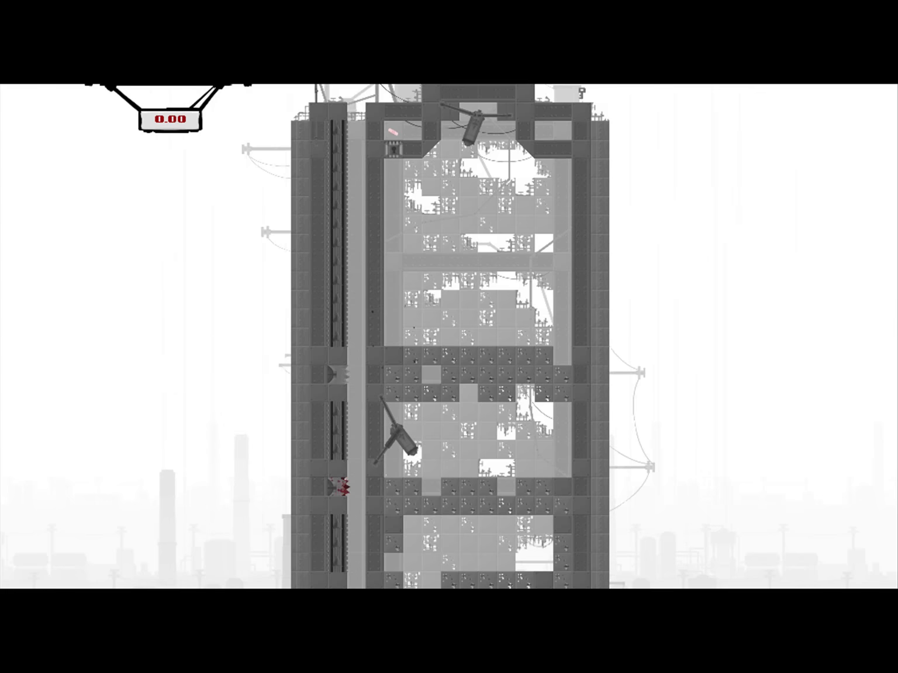
pyautogui.press('Escape')
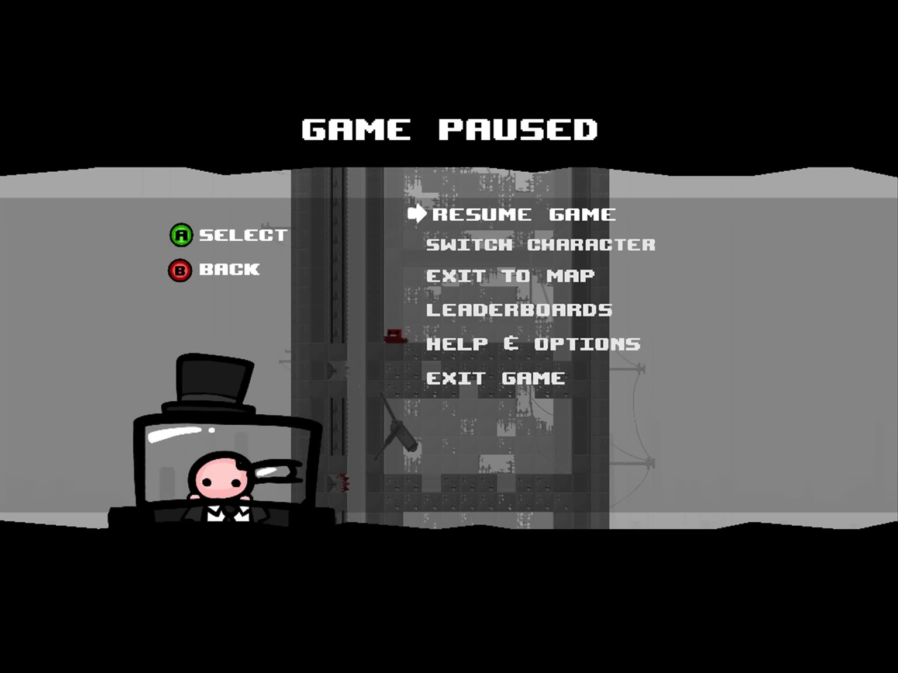